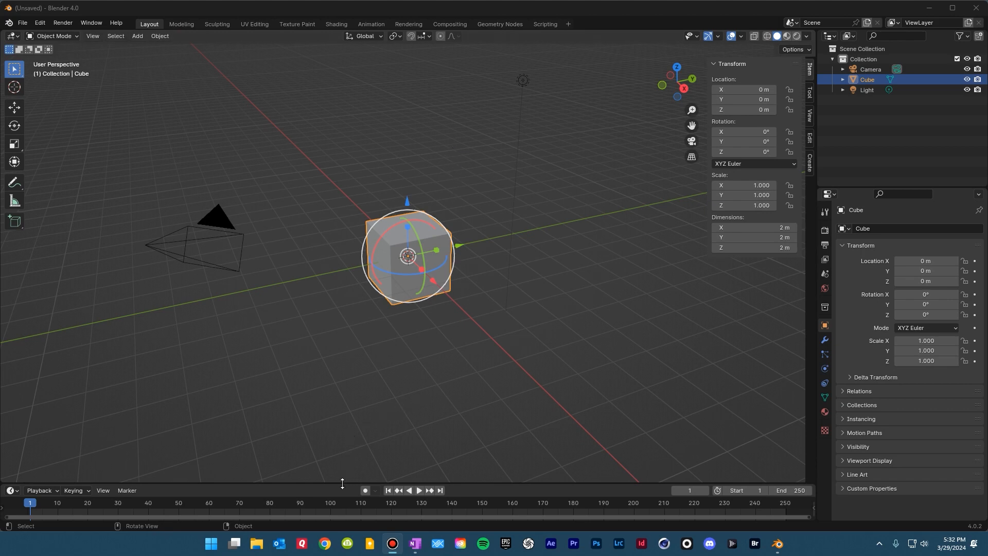
# Step: Enlarge the timeline area upward and display the scene's output properties
pyautogui.moveTo(342, 483); pyautogui.dragTo(342, 409)
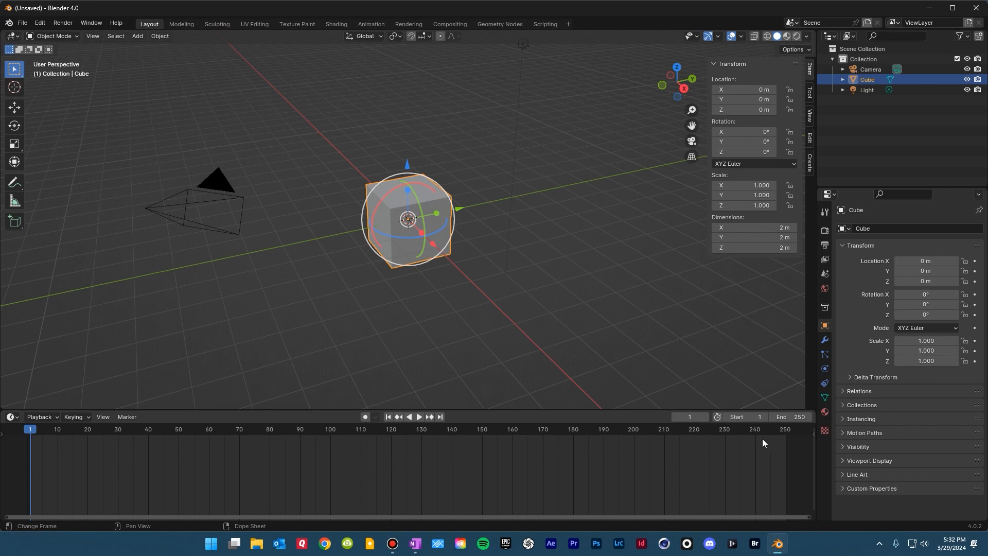
pyautogui.click(822, 244)
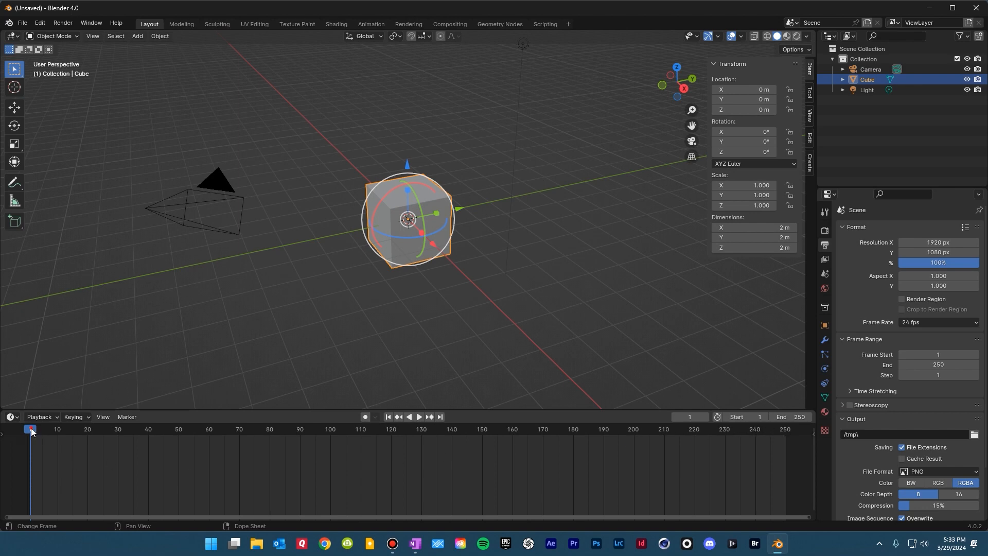
# Step: Play the timeline, scrub the playhead back and forth, and stop playback
pyautogui.press('space')
pyautogui.moveTo(192, 436); pyautogui.dragTo(109, 432)
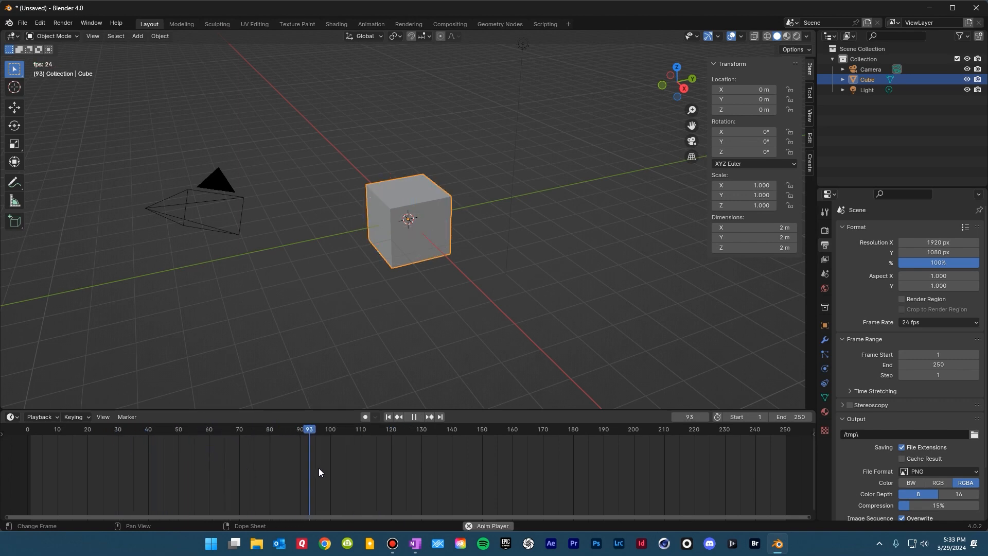
pyautogui.press('space')
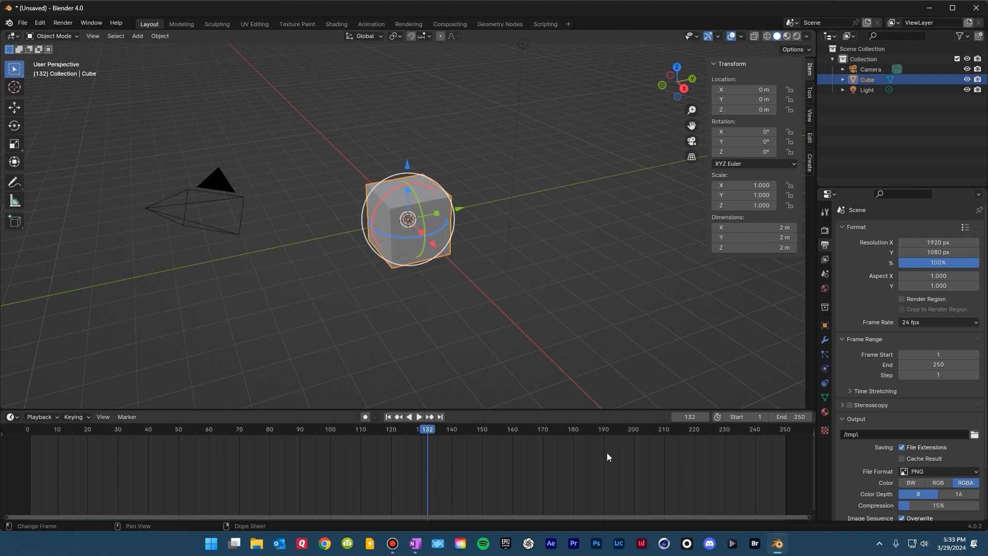
# Step: Set the animation's end frame to 240
pyautogui.click(790, 417)
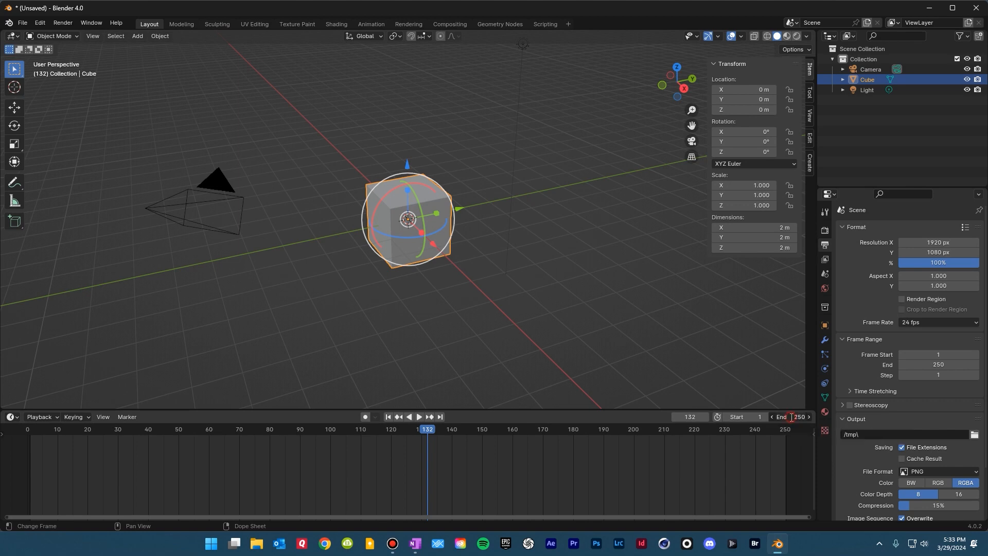
pyautogui.write('240')
pyautogui.press('Return')
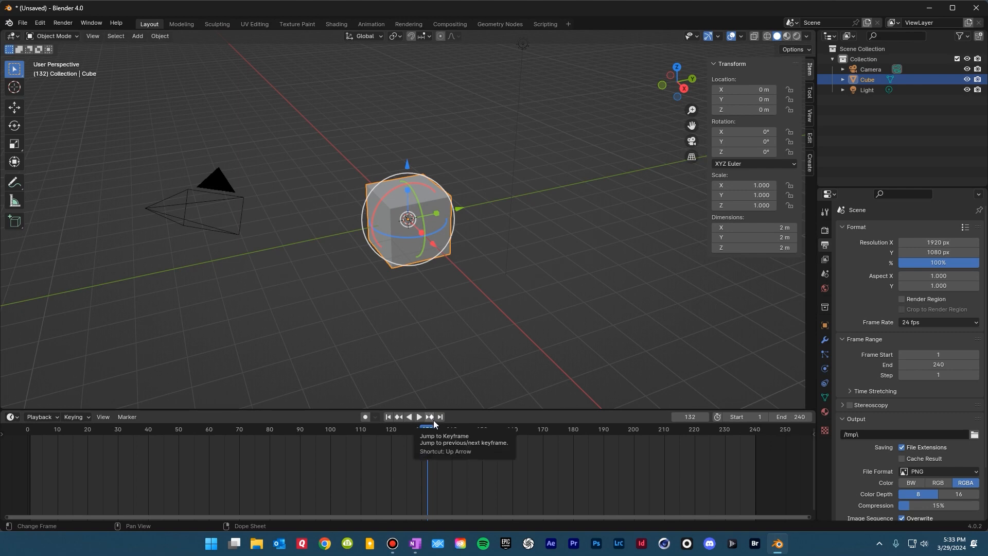
# Step: Jump the playhead back and forth between the first and last frames of the animation
pyautogui.click(387, 417)
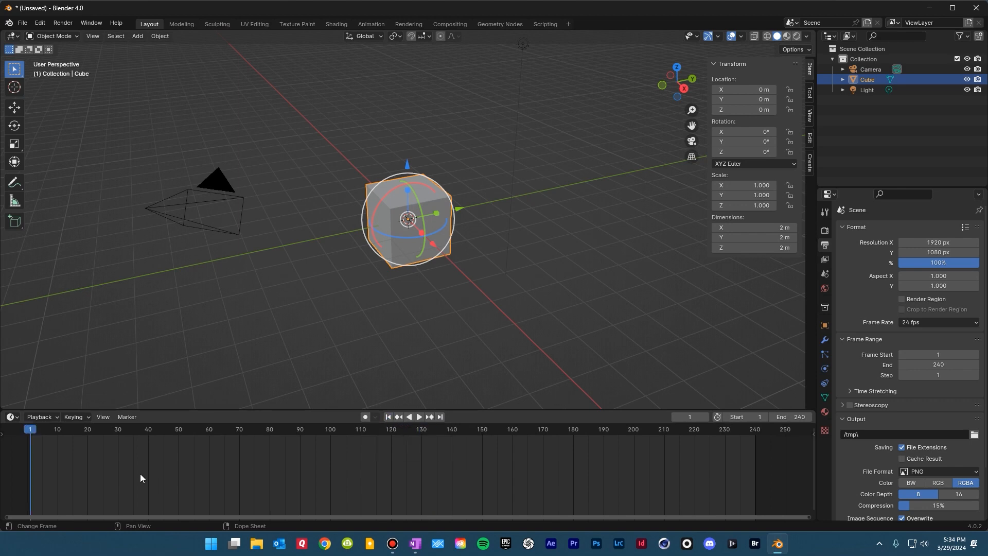
pyautogui.click(440, 417)
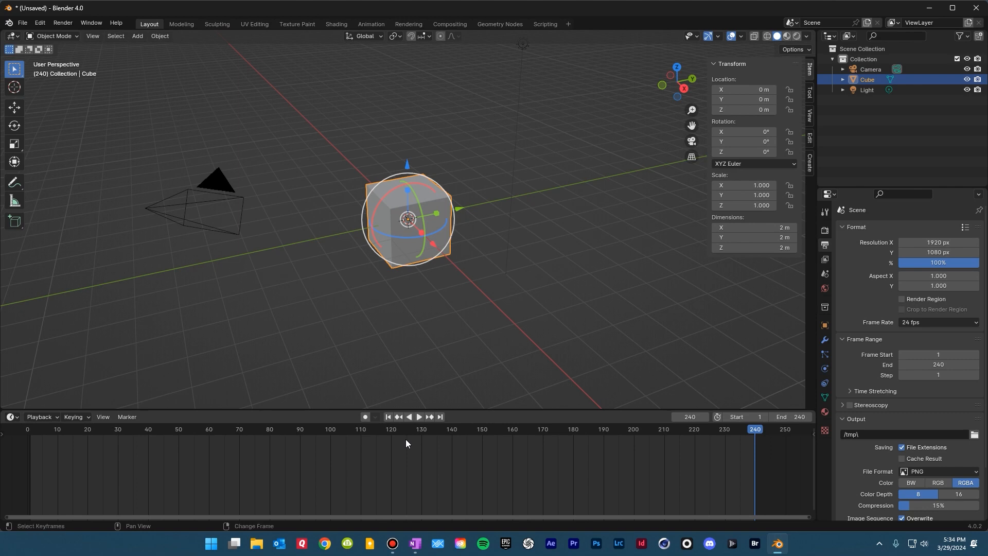
pyautogui.hotkey('shift', 'Left')
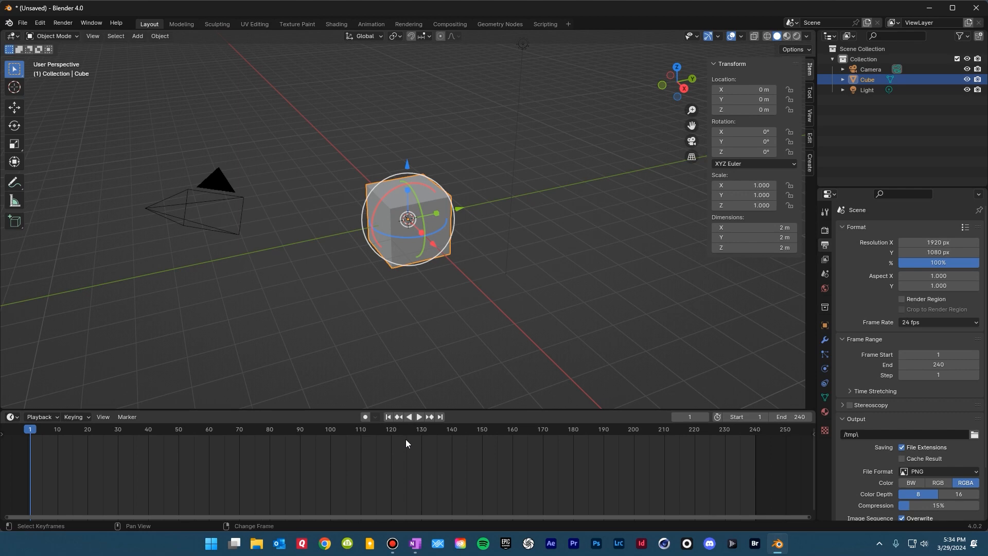
pyautogui.hotkey('shift', 'Right')
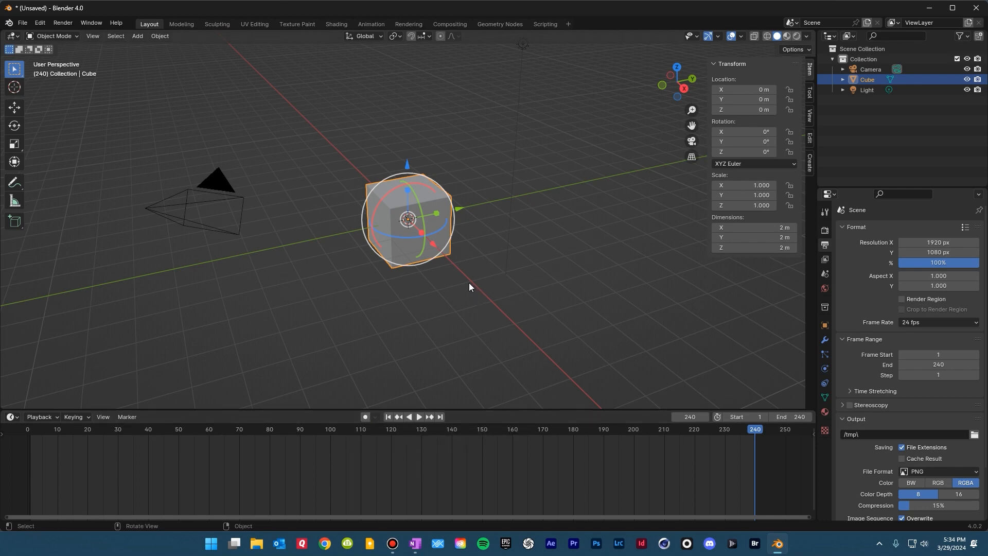
# Step: Move the cube along the X axis to about -16.7 m and insert a Location keyframe at frame 1
pyautogui.click(446, 268)
pyautogui.click(421, 218)
pyautogui.moveTo(435, 245); pyautogui.dragTo(300, 137)
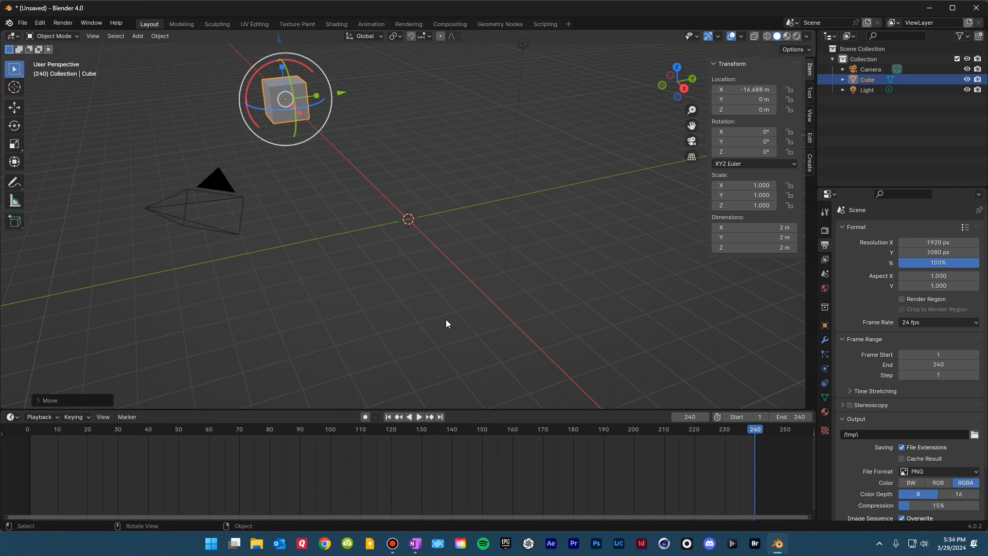
pyautogui.hotkey('shift', 'Left')
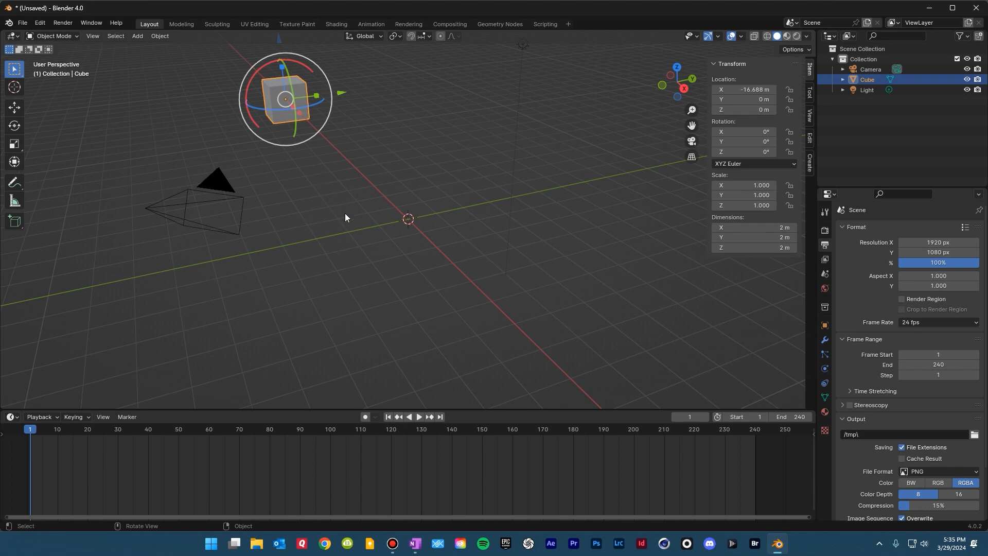
pyautogui.press('i')
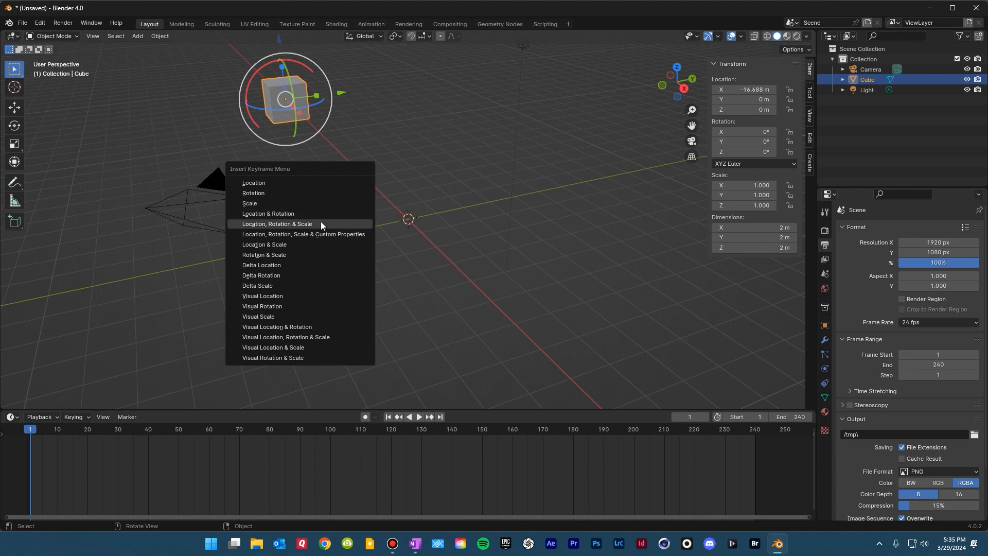
pyautogui.click(289, 183)
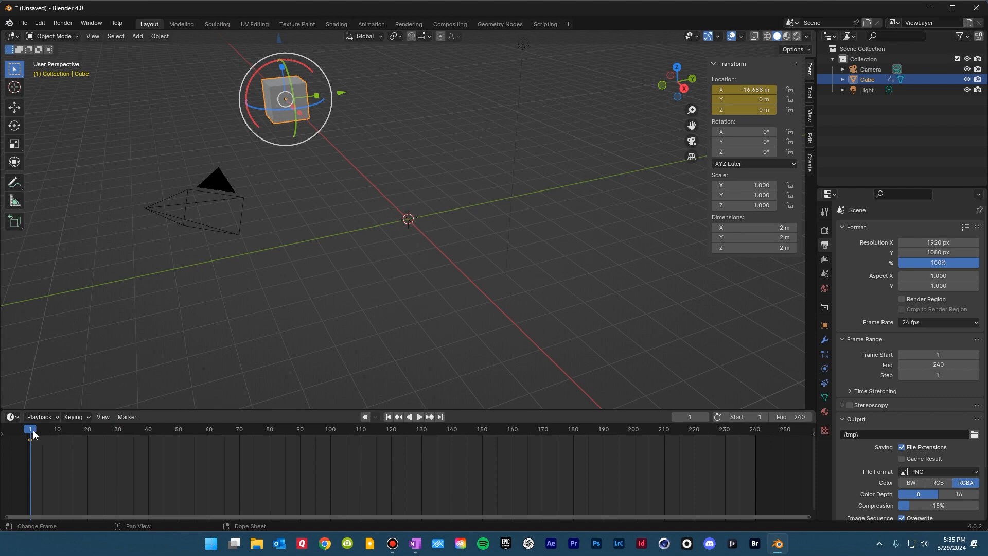
# Step: At frame 48, move the cube along the X axis to about 5.3 m and insert a Location keyframe
pyautogui.moveTo(33, 430); pyautogui.dragTo(174, 437)
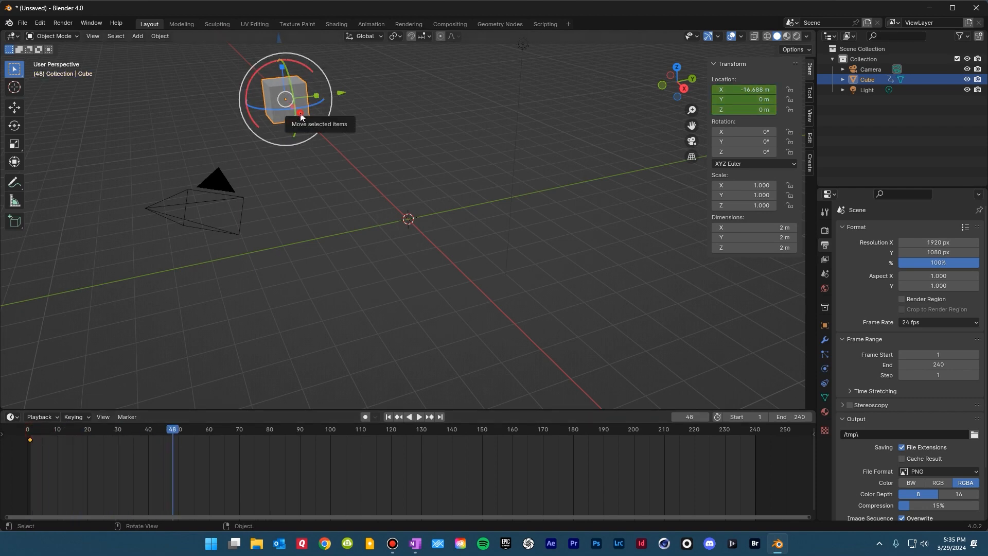
pyautogui.moveTo(301, 114); pyautogui.dragTo(522, 317)
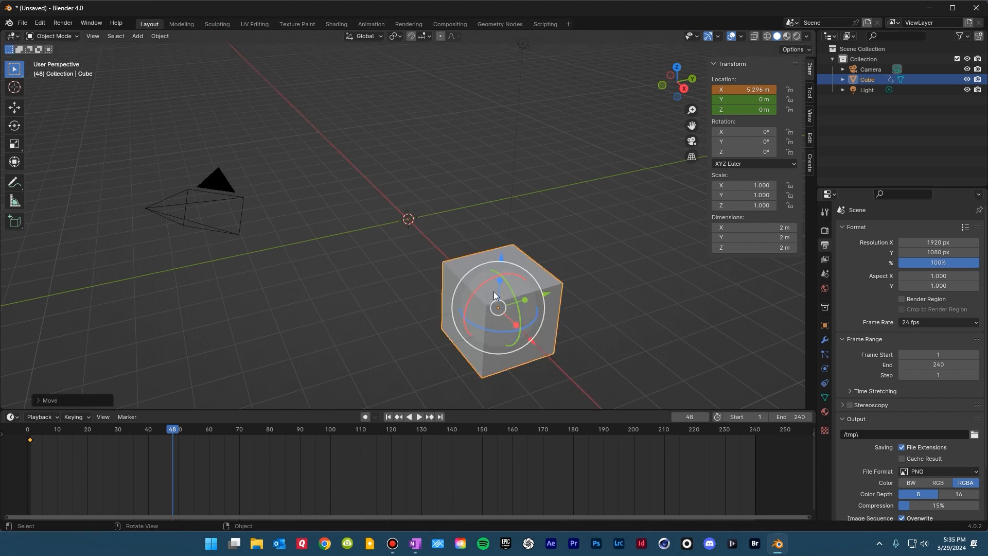
pyautogui.press('i')
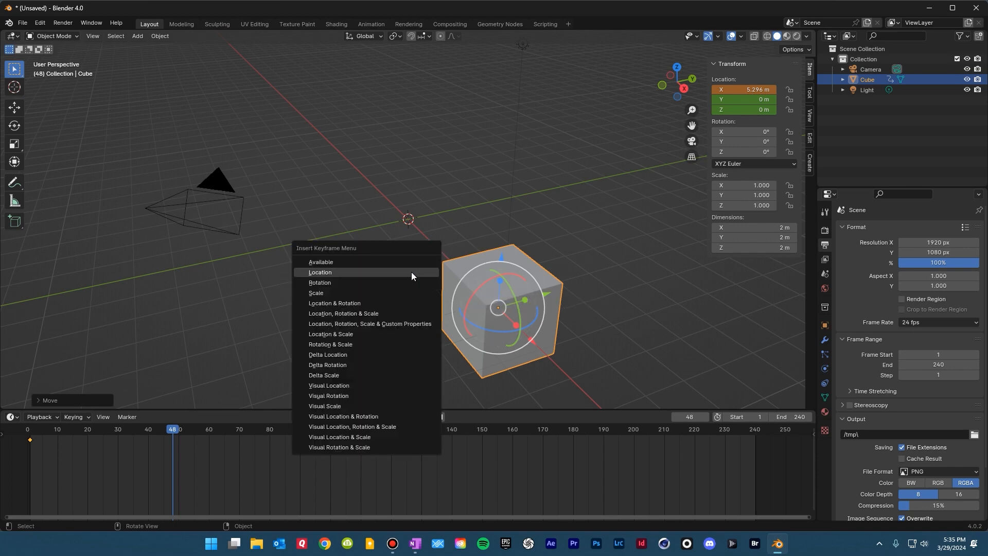
pyautogui.click(332, 271)
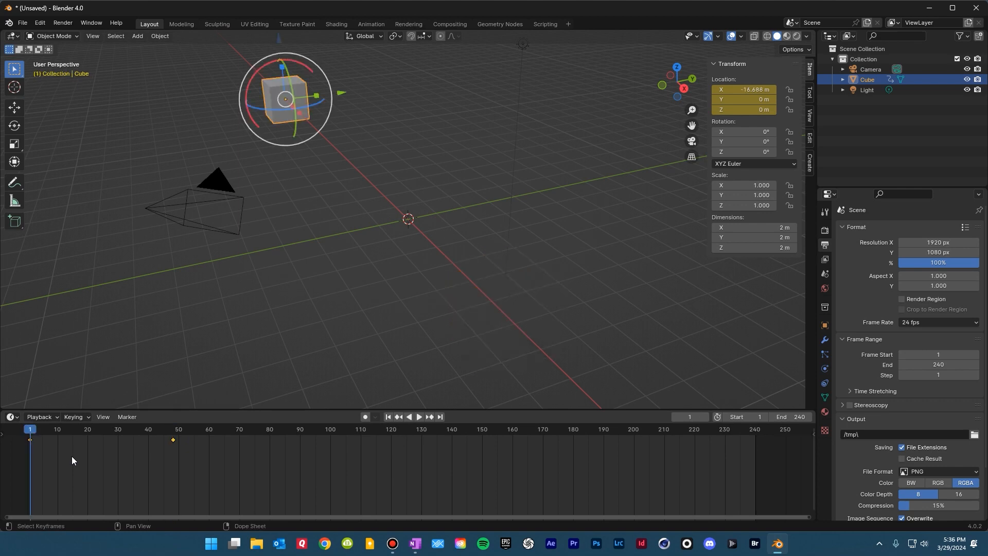
# Step: Preview the cube's motion, then duplicate its frame 48 keyframe to frame 72
pyautogui.press('space')
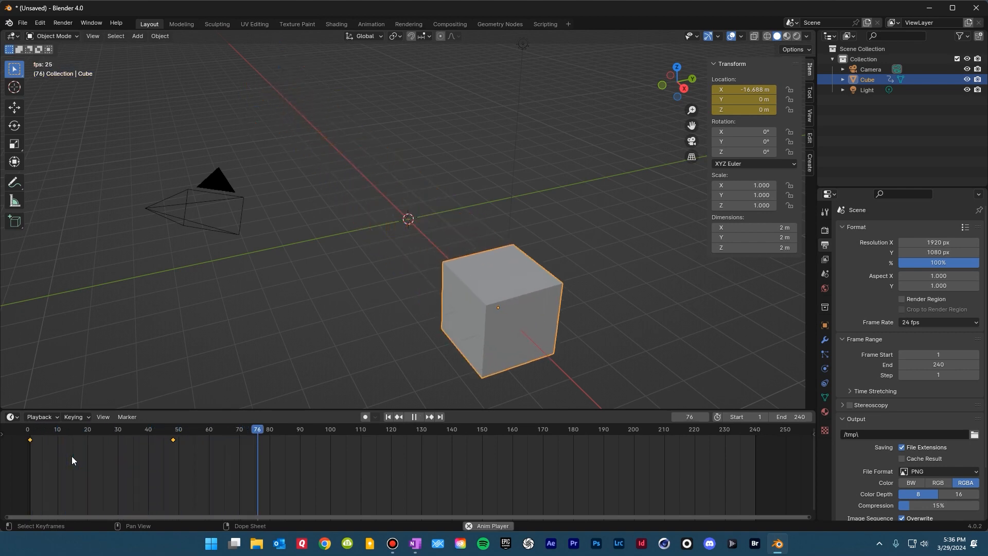
pyautogui.press('space')
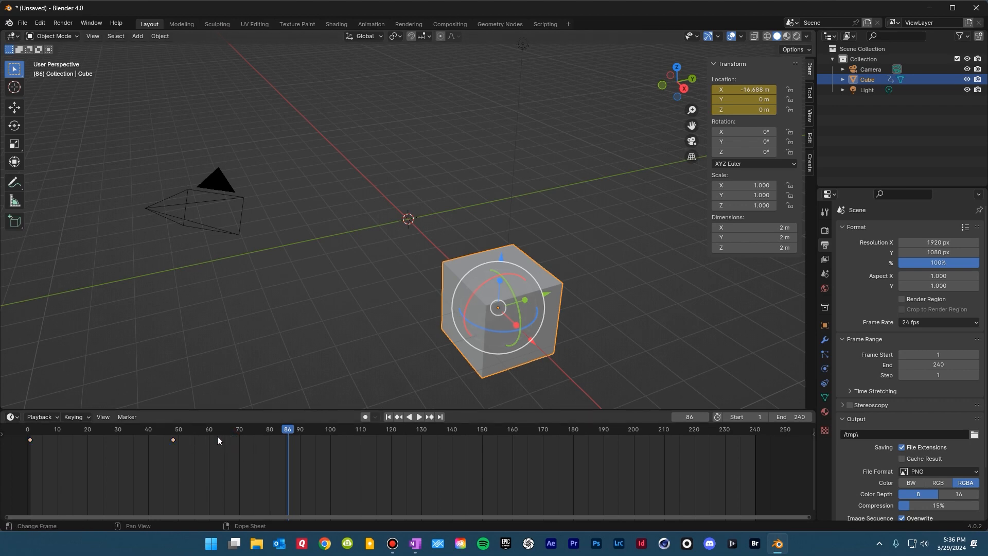
pyautogui.click(280, 428)
pyautogui.moveTo(281, 428); pyautogui.dragTo(246, 430)
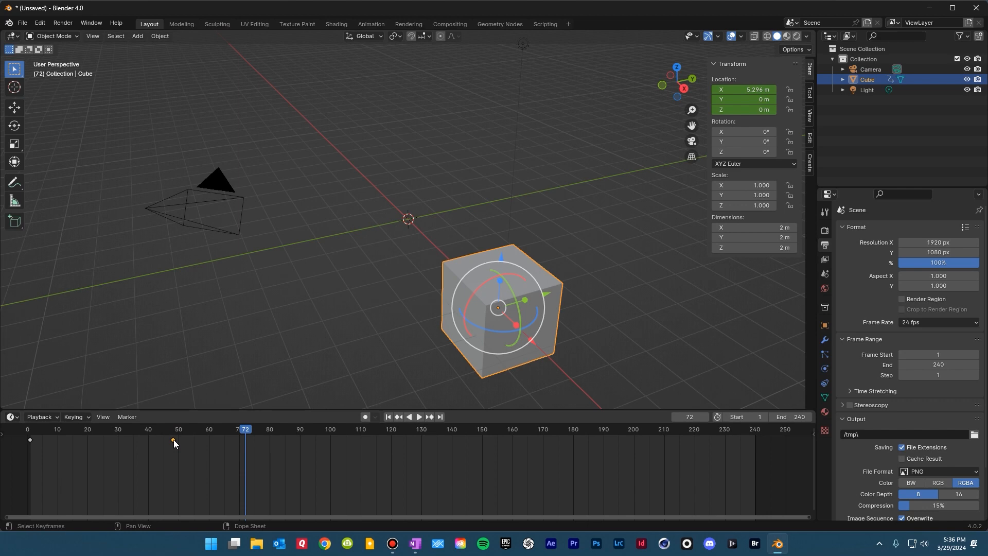
pyautogui.moveTo(174, 439); pyautogui.dragTo(245, 440)
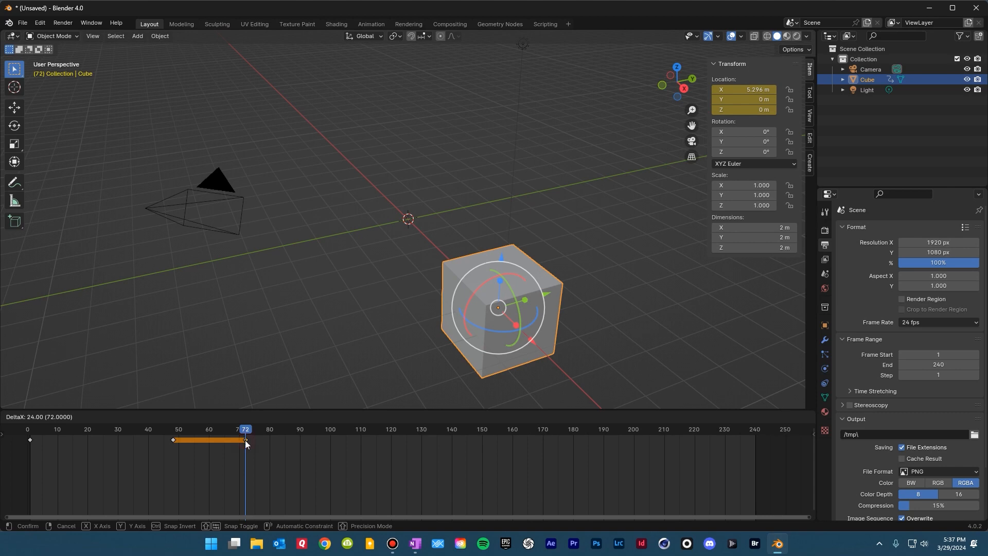
pyautogui.click(245, 440)
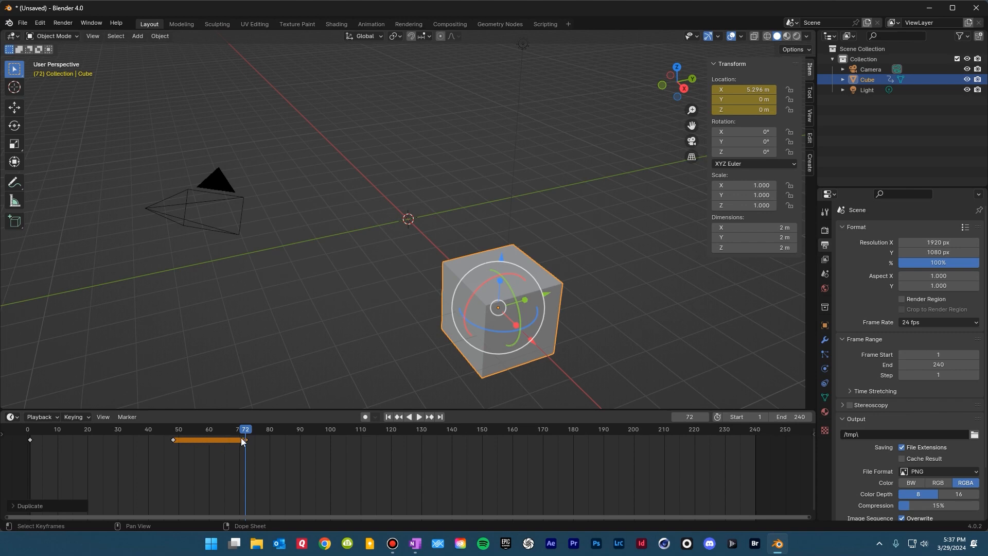
# Step: At frame 96, move the cube along the Y axis to about 6.9 m and insert a Location keyframe
pyautogui.press('space')
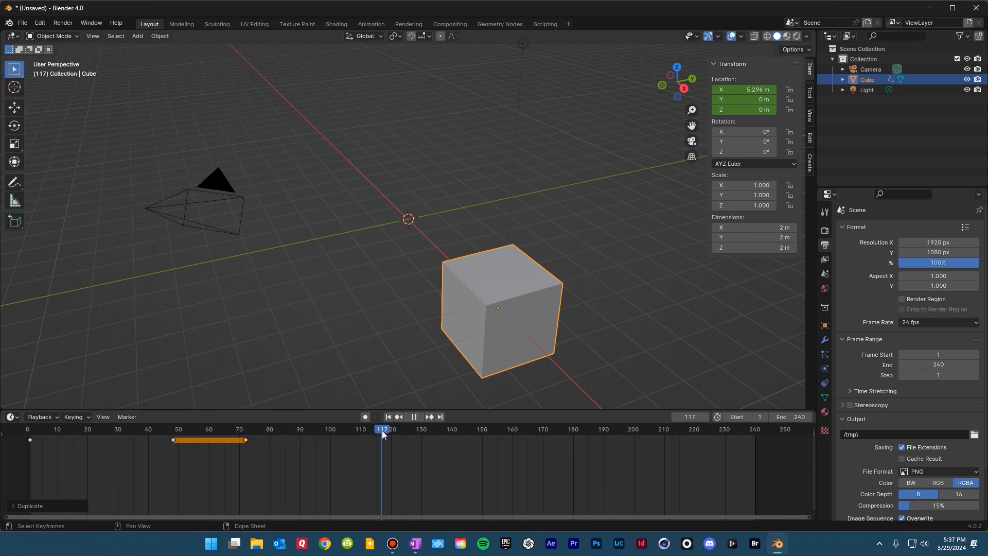
pyautogui.moveTo(382, 431); pyautogui.dragTo(320, 429)
pyautogui.press('space')
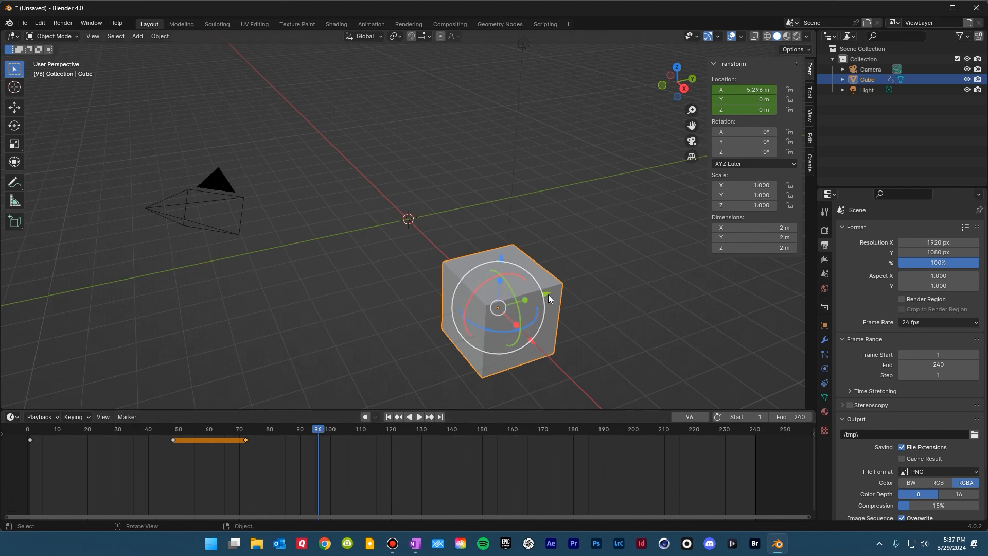
pyautogui.moveTo(546, 295); pyautogui.dragTo(778, 277)
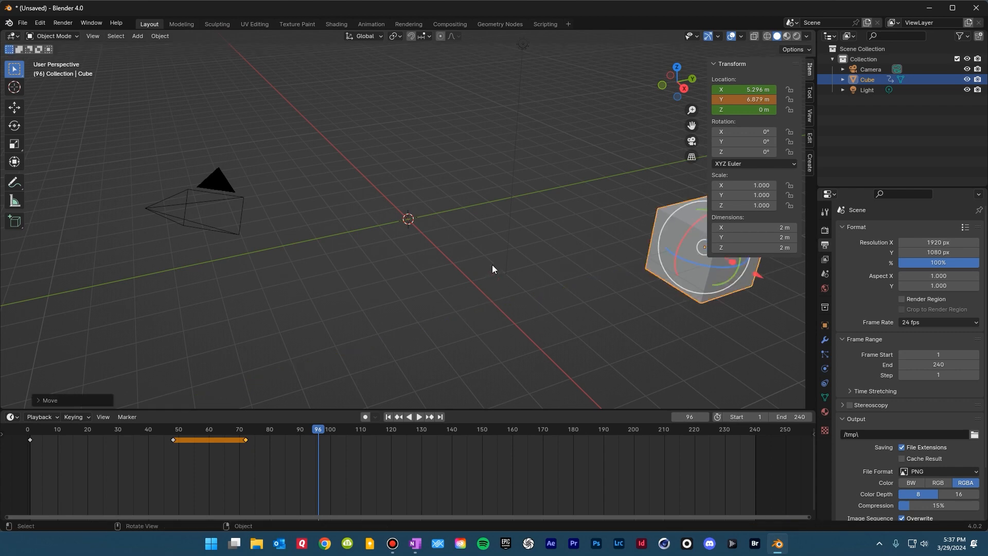
pyautogui.press('i')
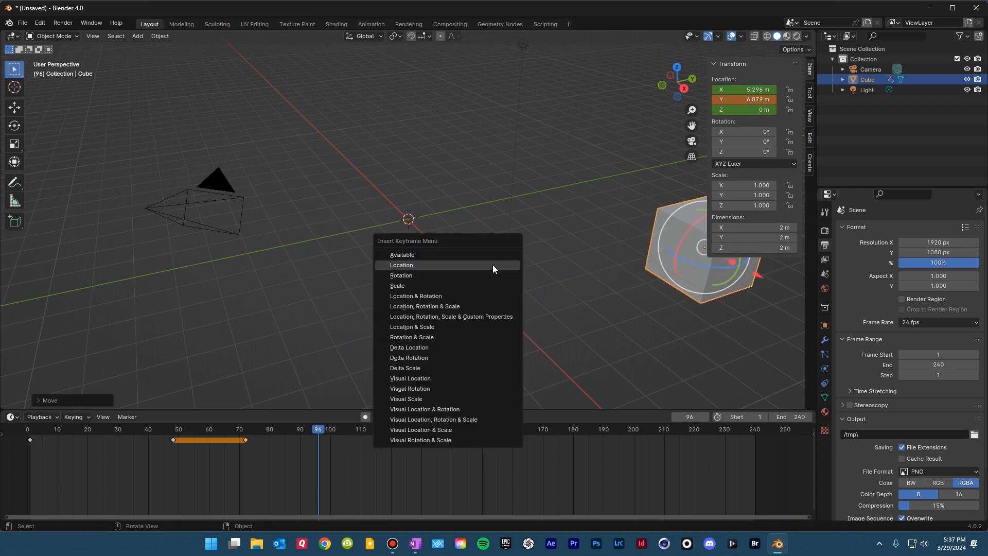
pyautogui.click(481, 265)
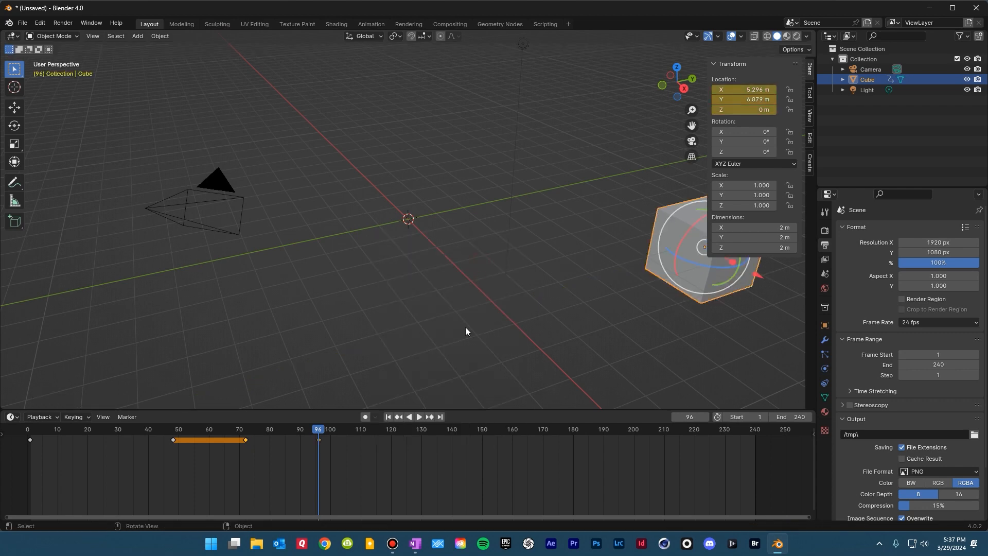
# Step: Play the cube's animation from the start and step back through its keyframes
pyautogui.click(24, 432)
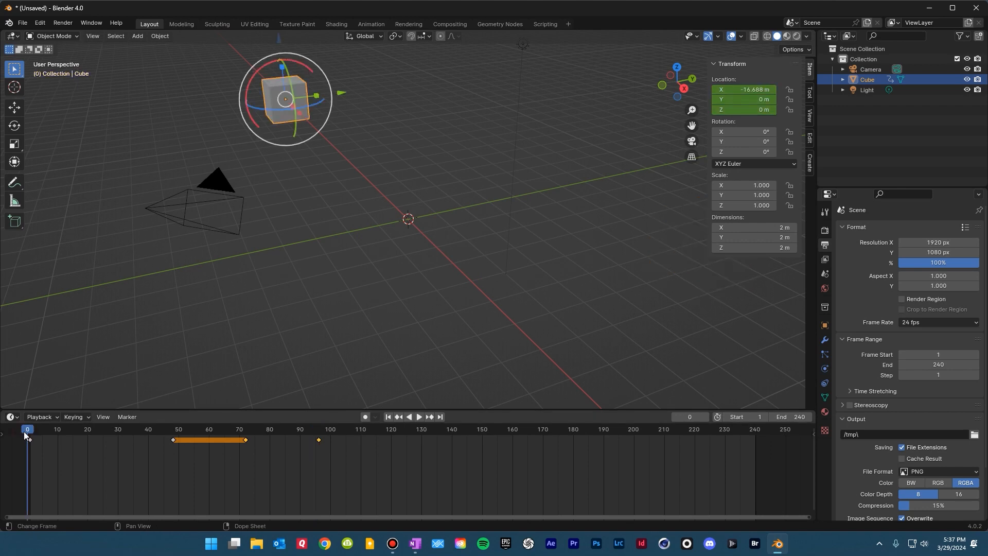
pyautogui.press('space')
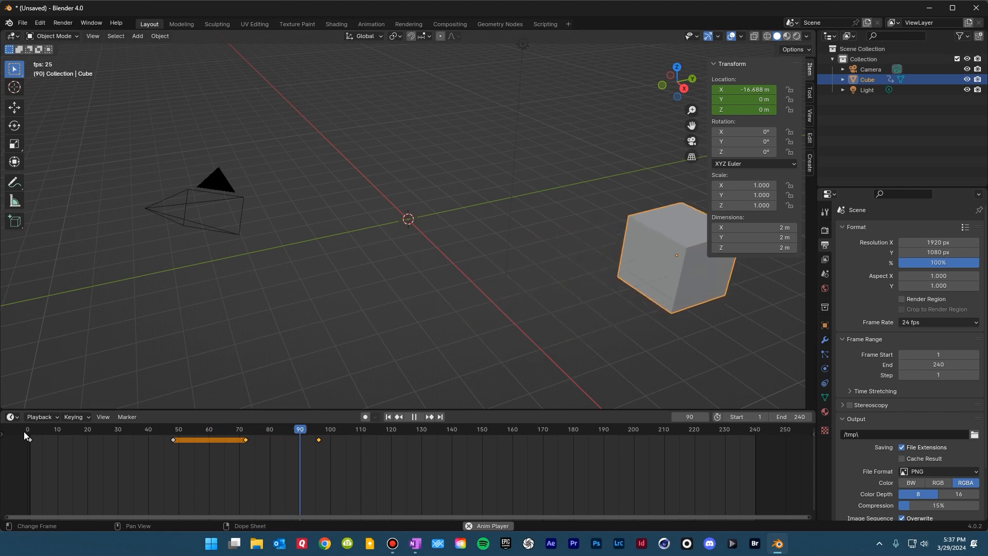
pyautogui.press('space')
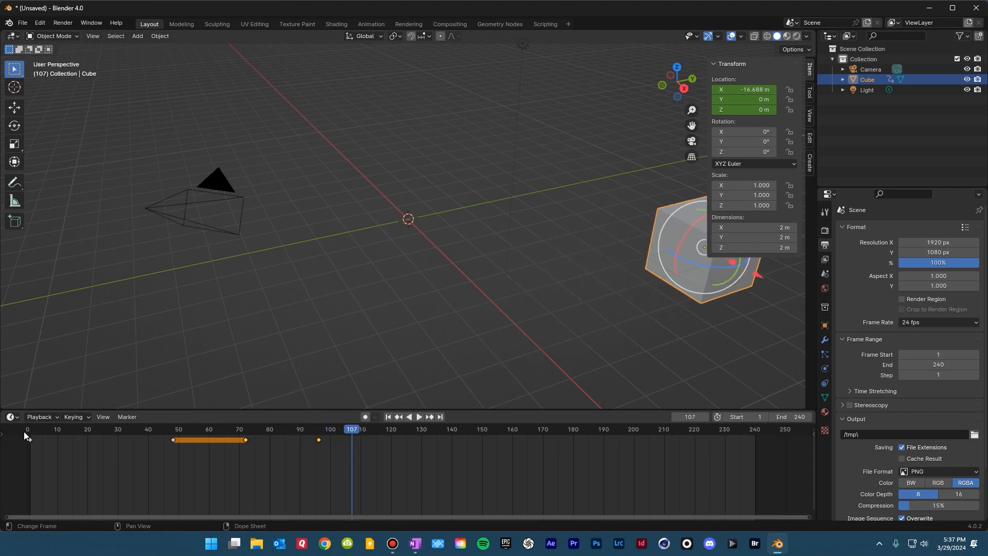
pyautogui.press('Down')
pyautogui.press('Down')
pyautogui.press('Down')
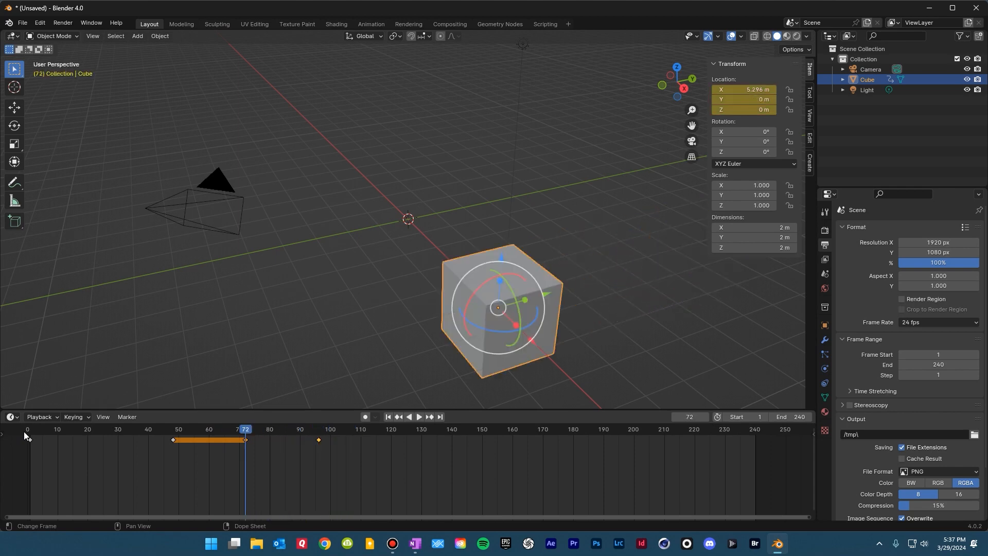
# Step: Insert a Rotation keyframe for the cube at frame 1
pyautogui.hotkey('shift', 'Left')
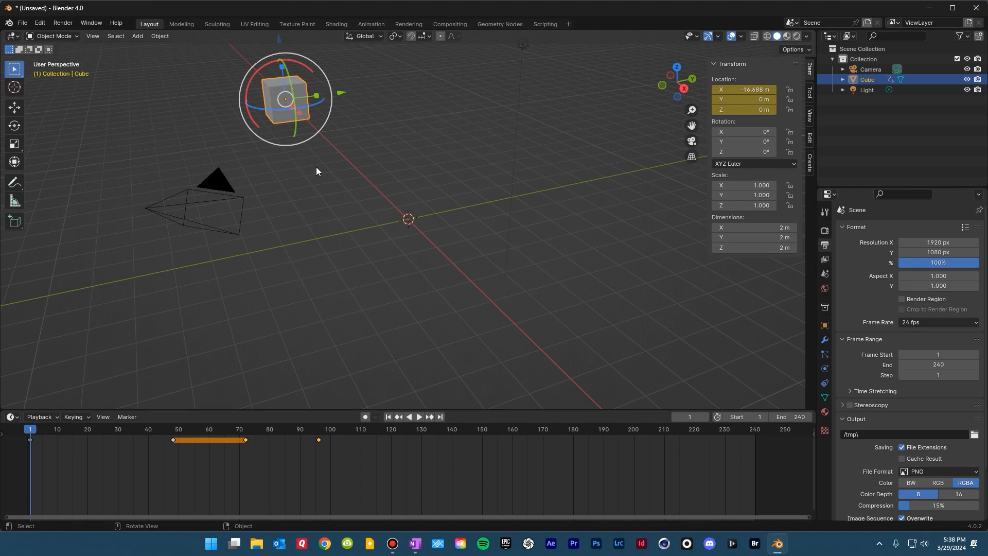
pyautogui.press('i')
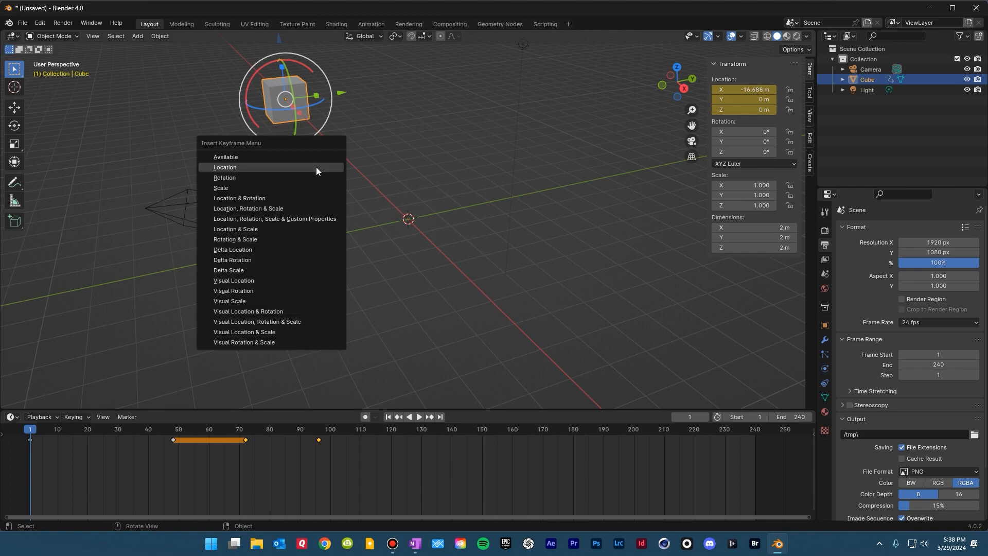
pyautogui.click(278, 178)
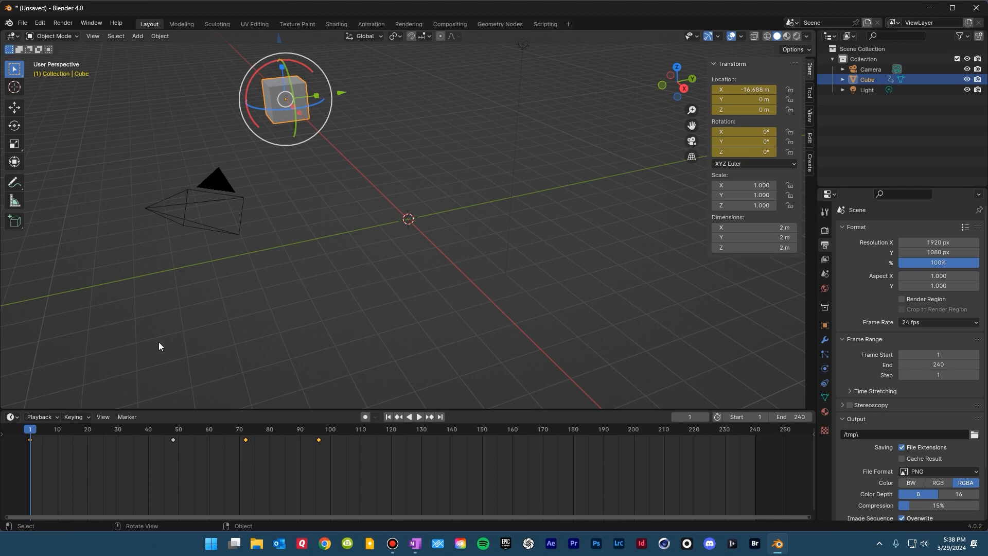
# Step: At frame 48, set the cube's X rotation to 360° and insert a Rotation keyframe
pyautogui.press('Up')
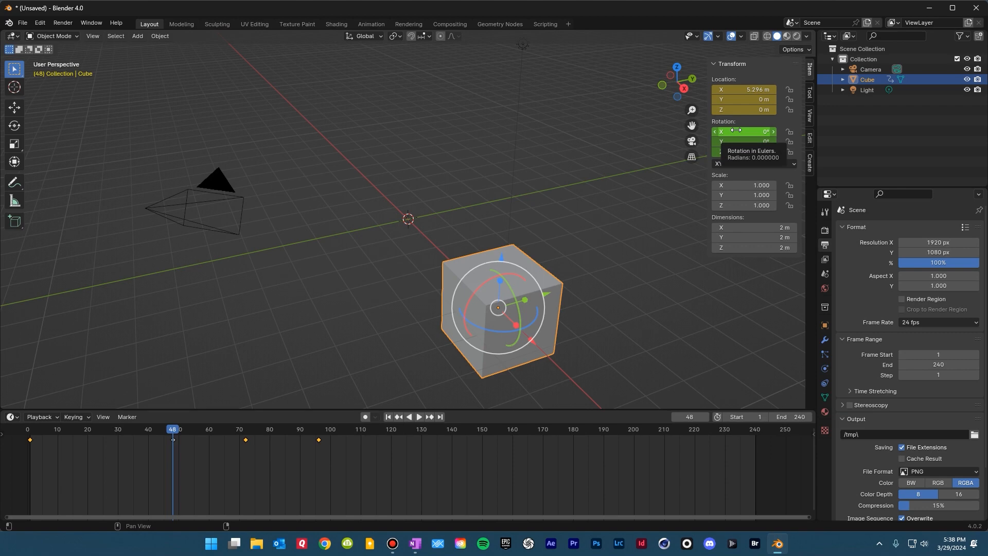
pyautogui.press('n')
pyautogui.press('n')
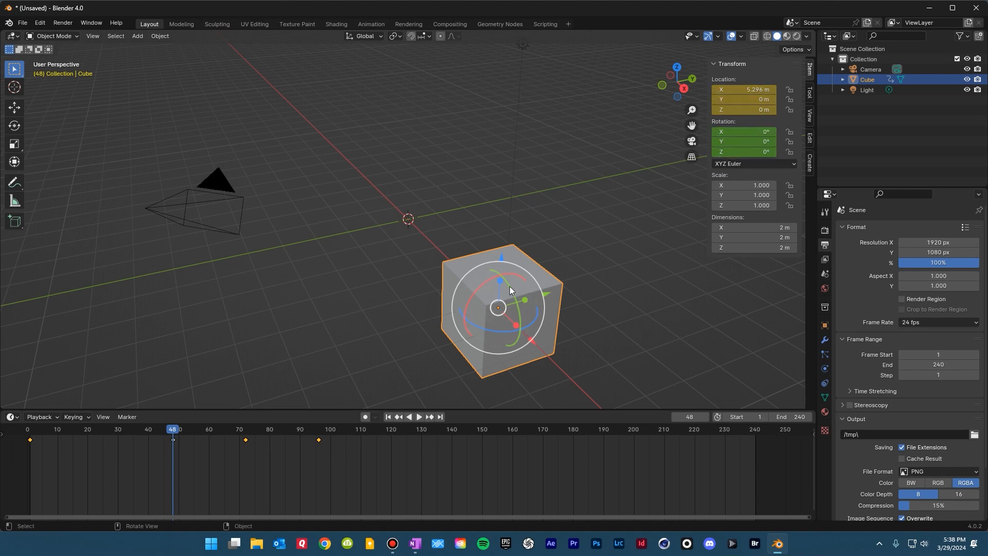
pyautogui.click(743, 131)
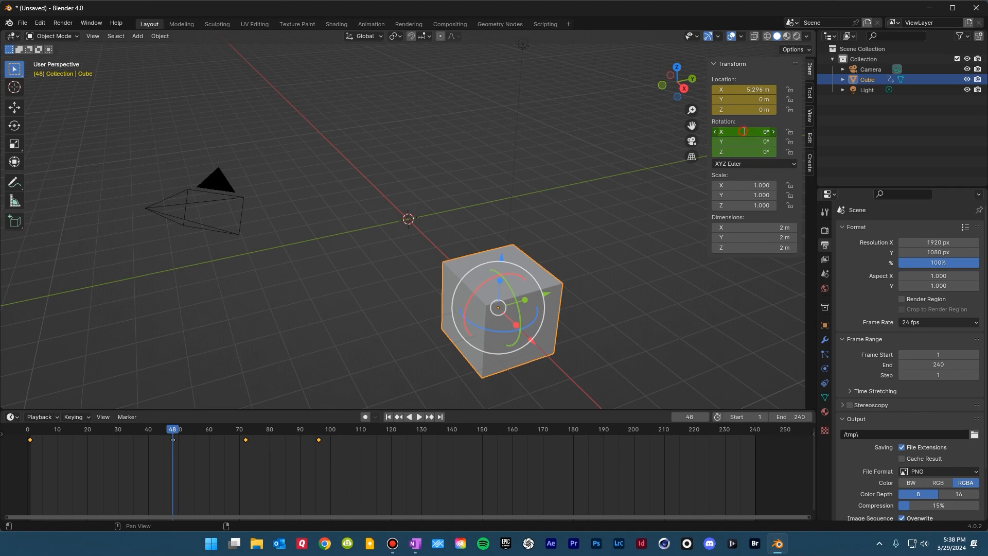
pyautogui.write('360')
pyautogui.press('Return')
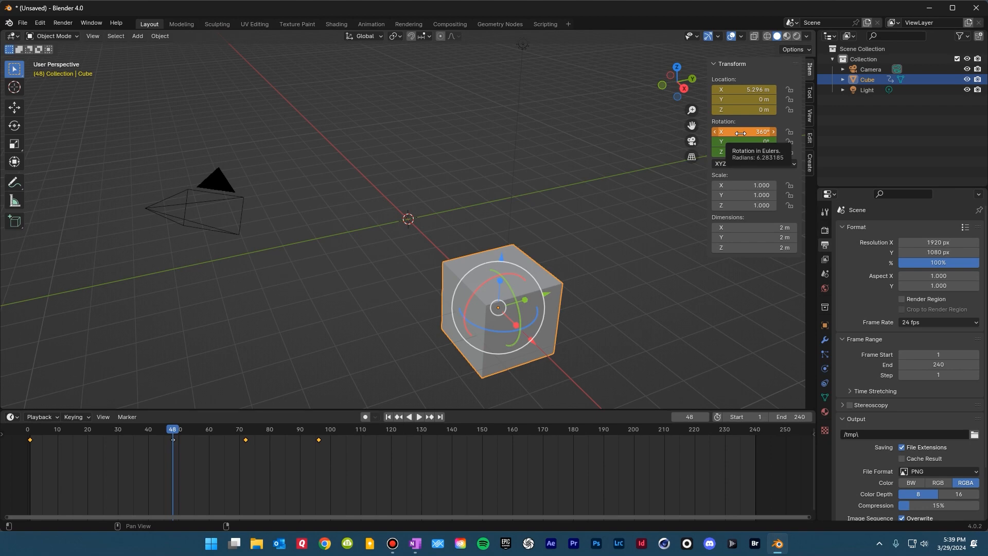
pyautogui.press('i')
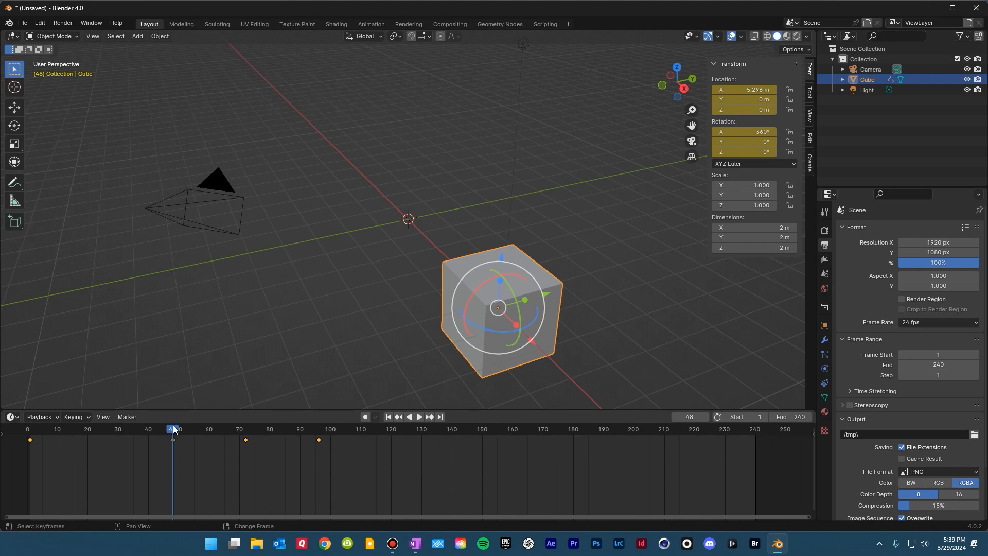
# Step: Play the animation from frame 1 to check the cube's spin around X
pyautogui.hotkey('shift', 'Left')
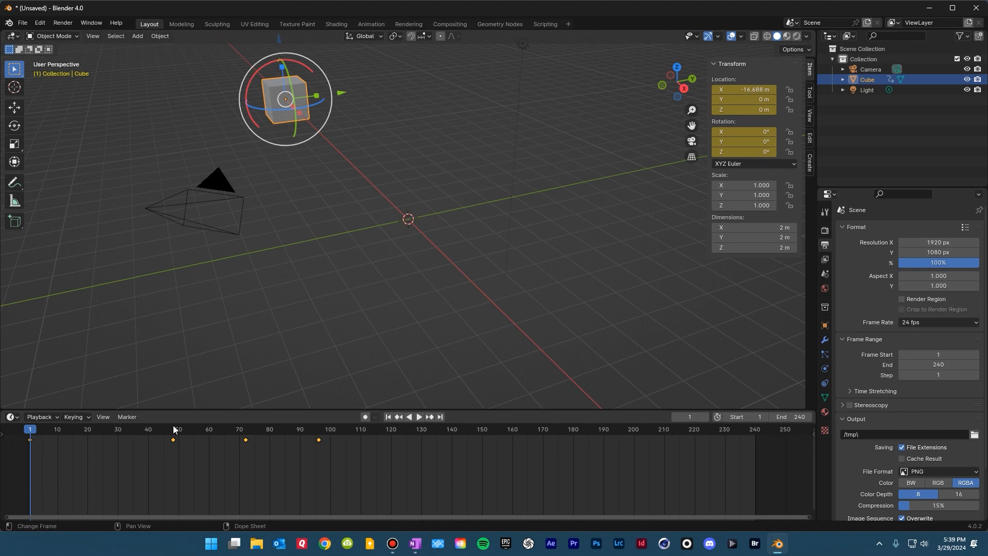
pyautogui.press('space')
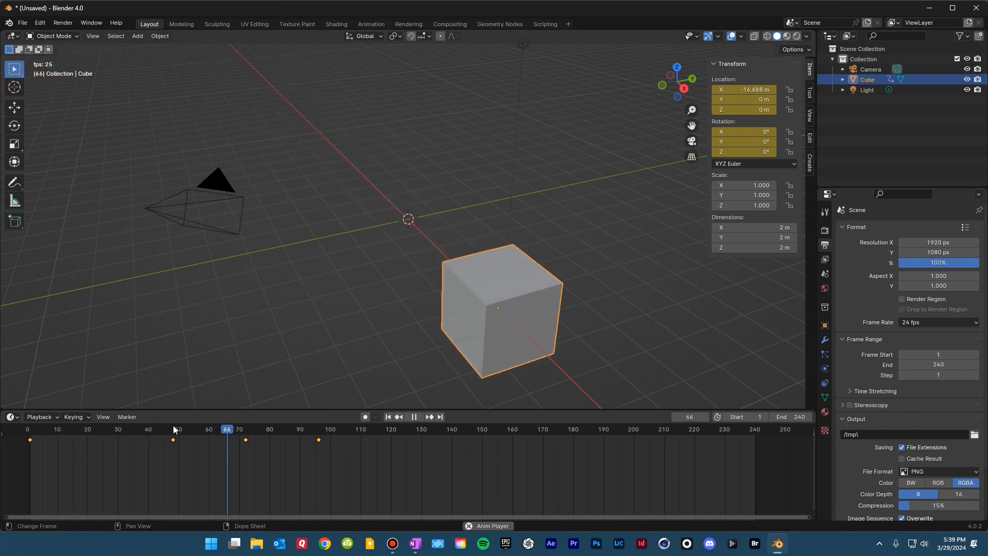
pyautogui.press('space')
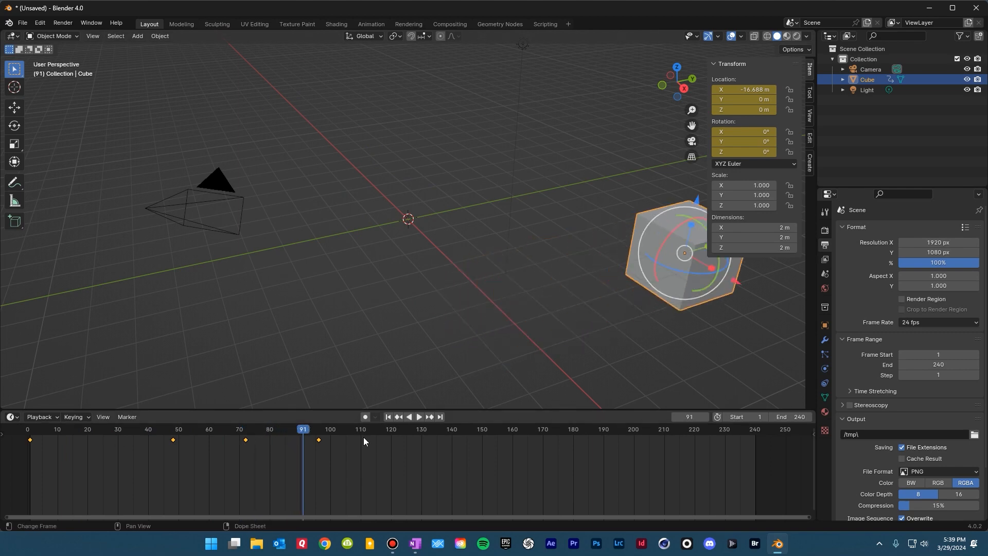
# Step: Insert a Rotation keyframe for the cube at frame 72, and at frame 96 set its Y rotation to 360° and keyframe it
pyautogui.click(248, 430)
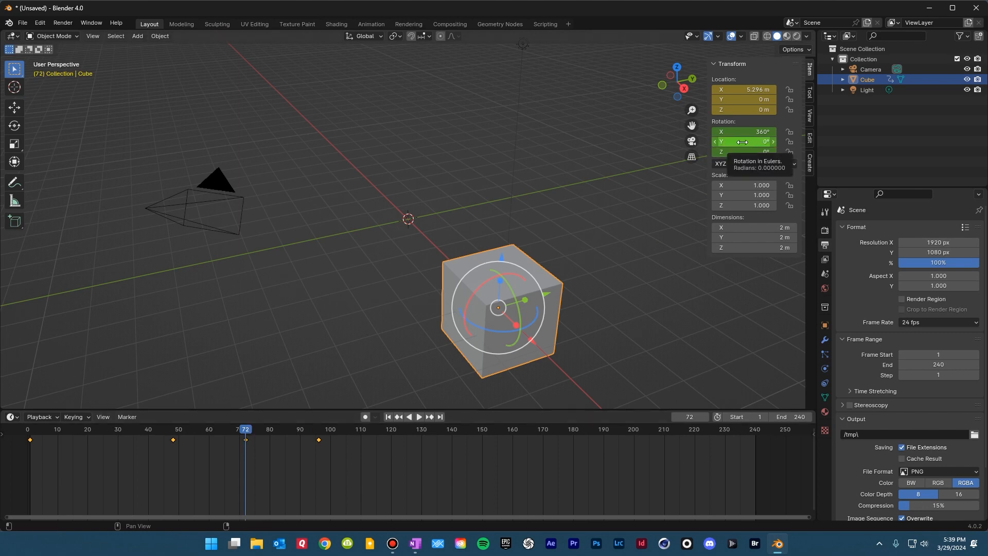
pyautogui.press('i')
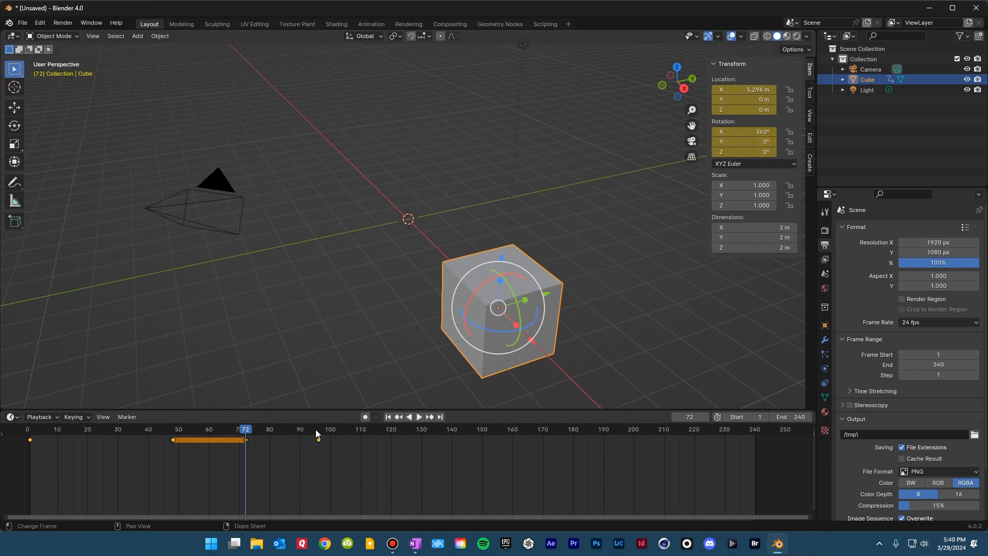
pyautogui.press('Up')
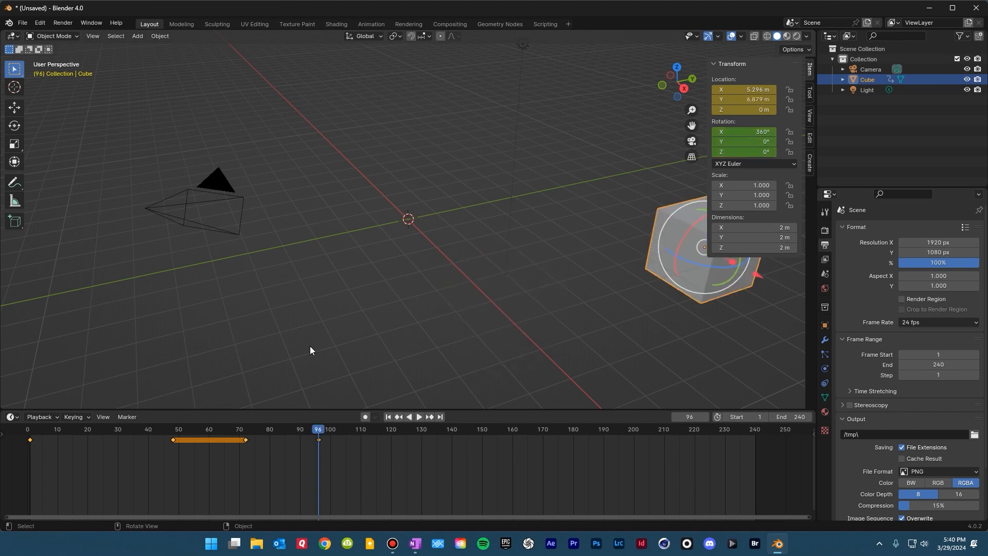
pyautogui.click(747, 141)
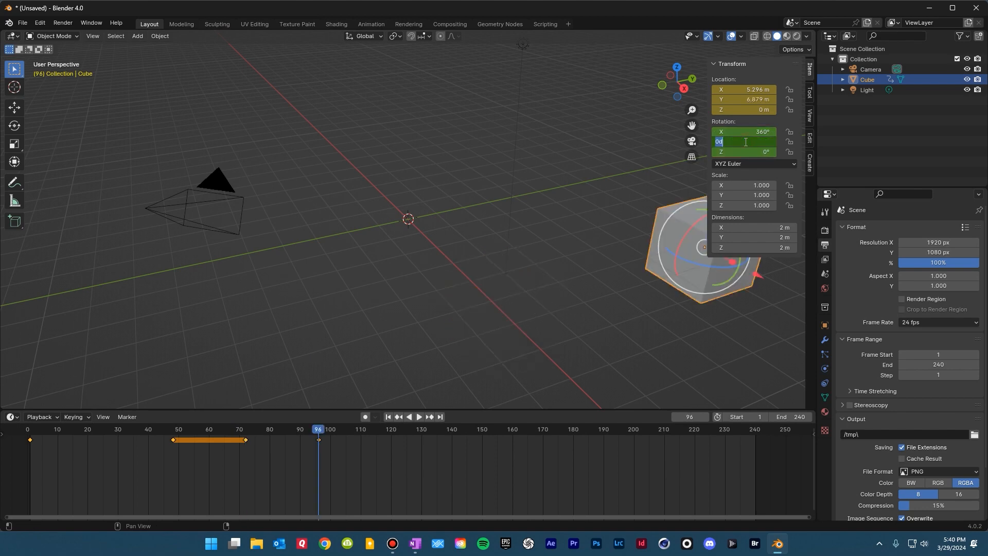
pyautogui.write('360')
pyautogui.press('Return')
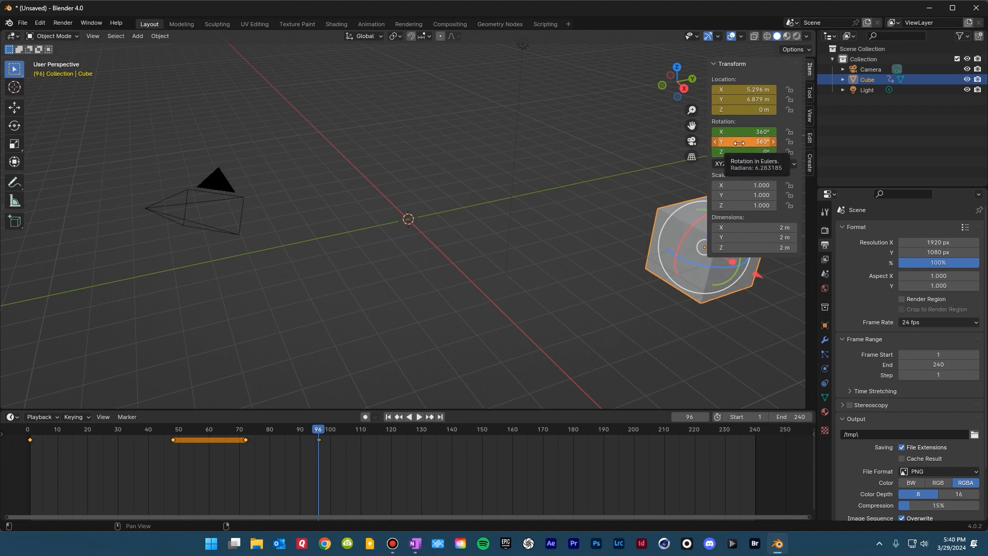
pyautogui.press('i')
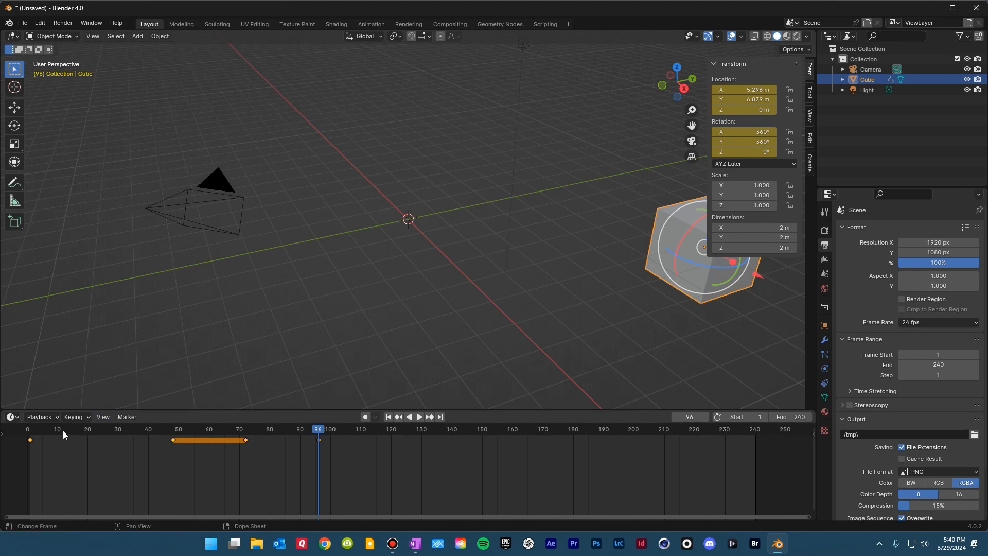
# Step: Play the animation from frame 1 to review the cube's X and Y rotations
pyautogui.click(27, 432)
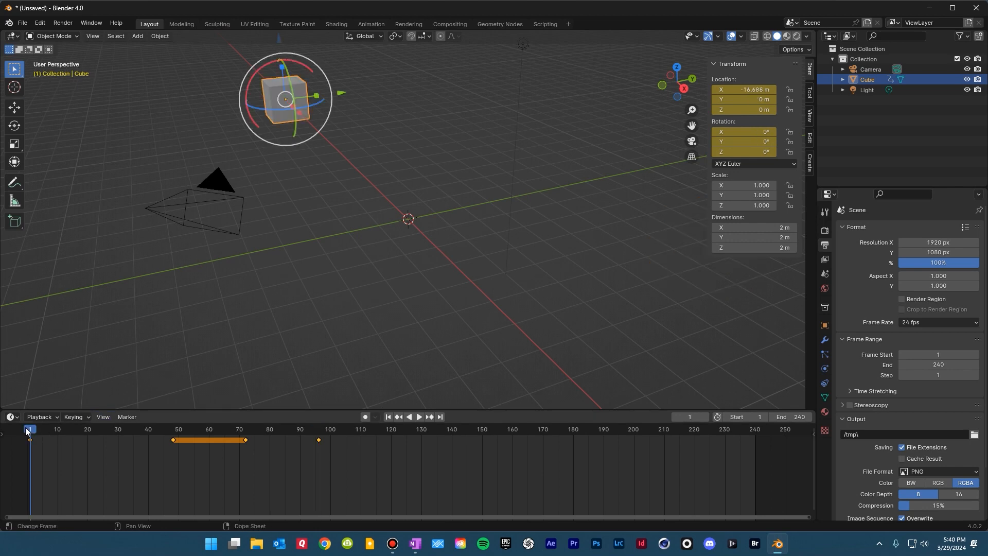
pyautogui.press('space')
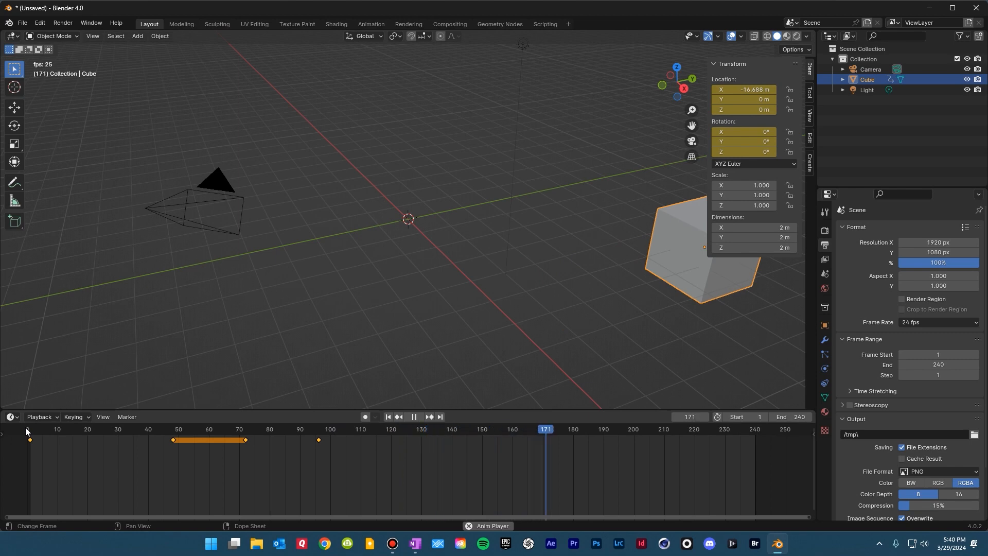
pyautogui.press('space')
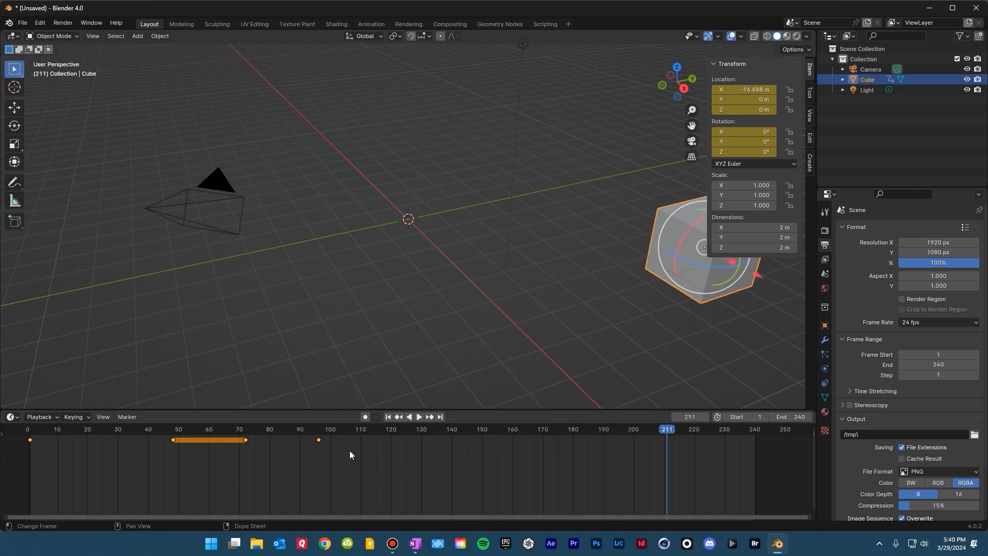
# Step: Enable auto keying and insert a Location & Rotation keyframe for the cube at frame 120
pyautogui.click(365, 417)
pyautogui.click(319, 429)
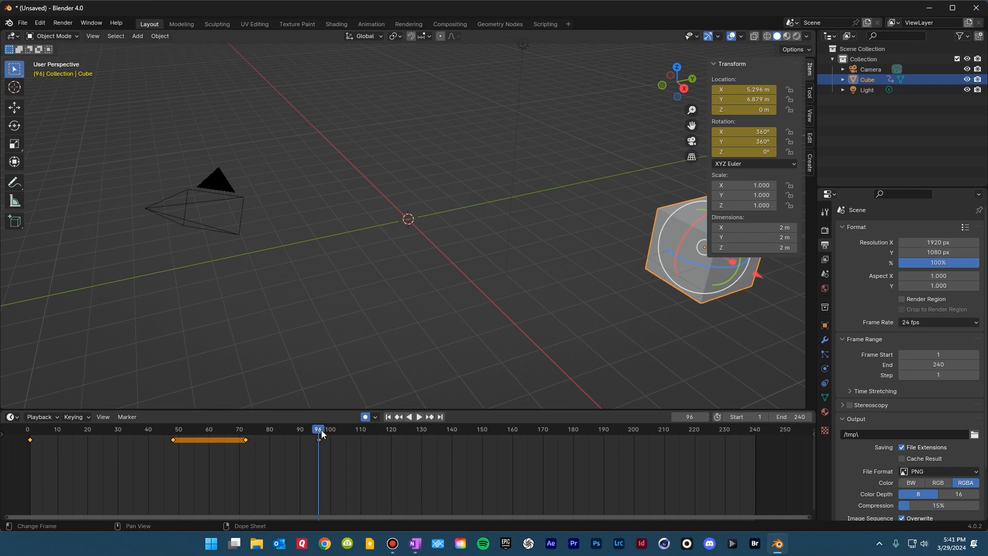
pyautogui.click(390, 429)
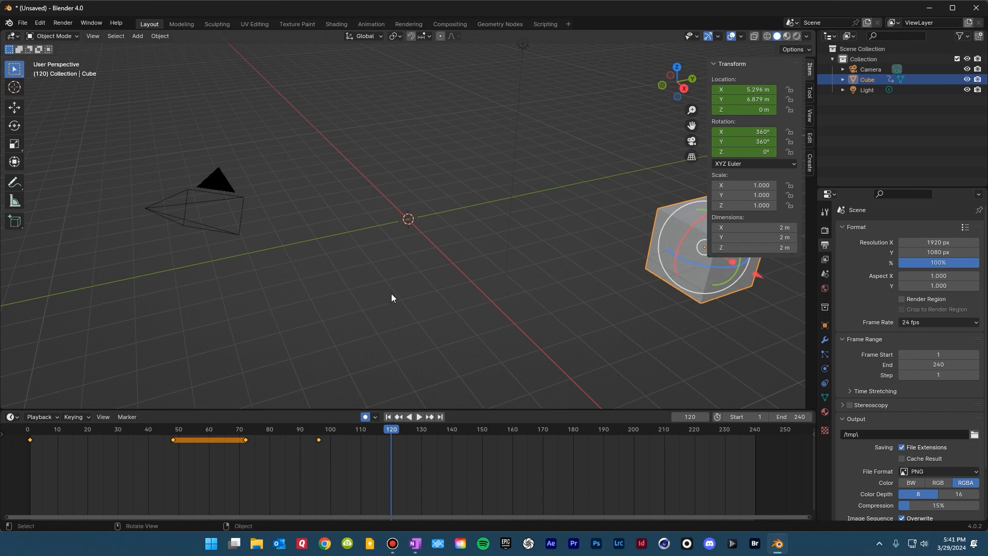
pyautogui.press('k')
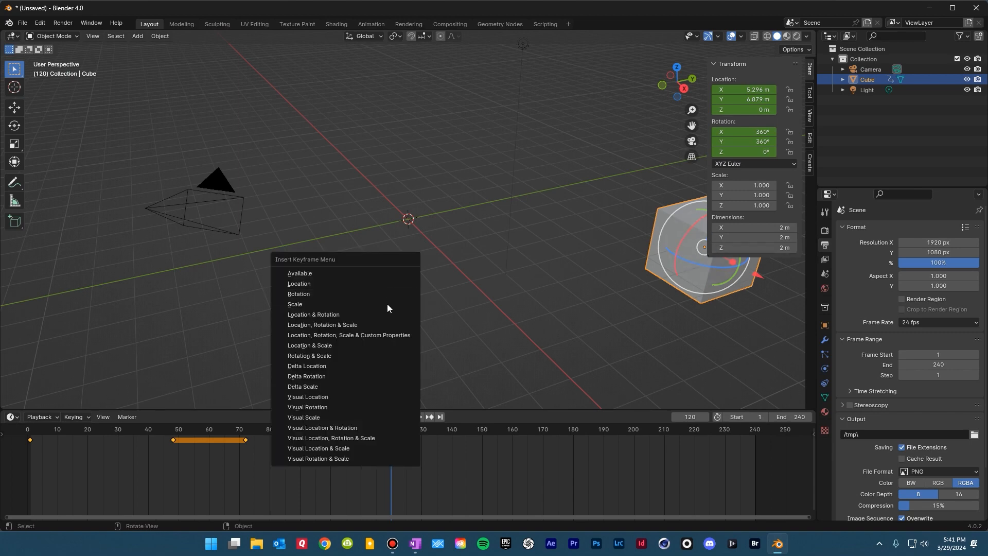
pyautogui.click(384, 314)
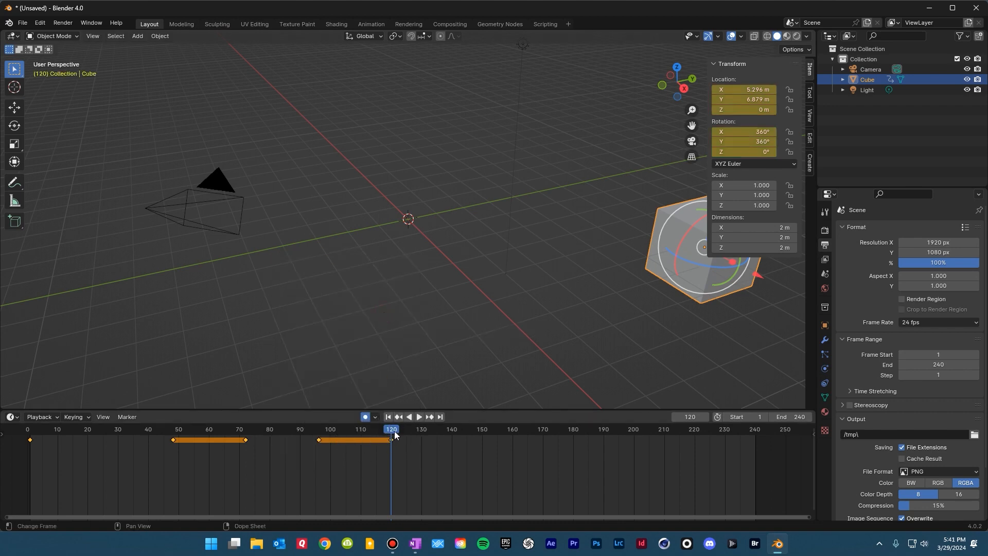
# Step: At frame 160, move the cube along the X axis to about -9.96 m and set its Z rotation to 360°
pyautogui.press('space')
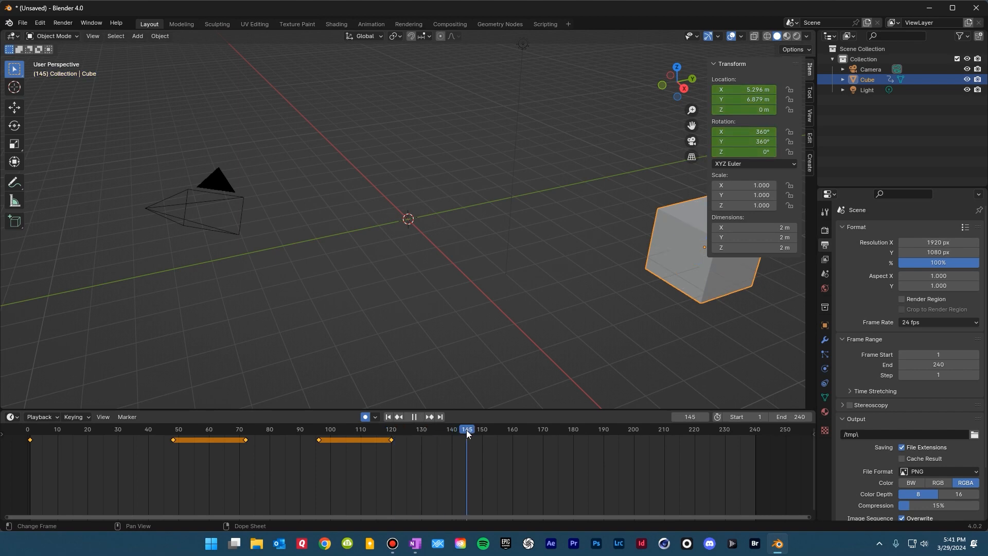
pyautogui.press('space')
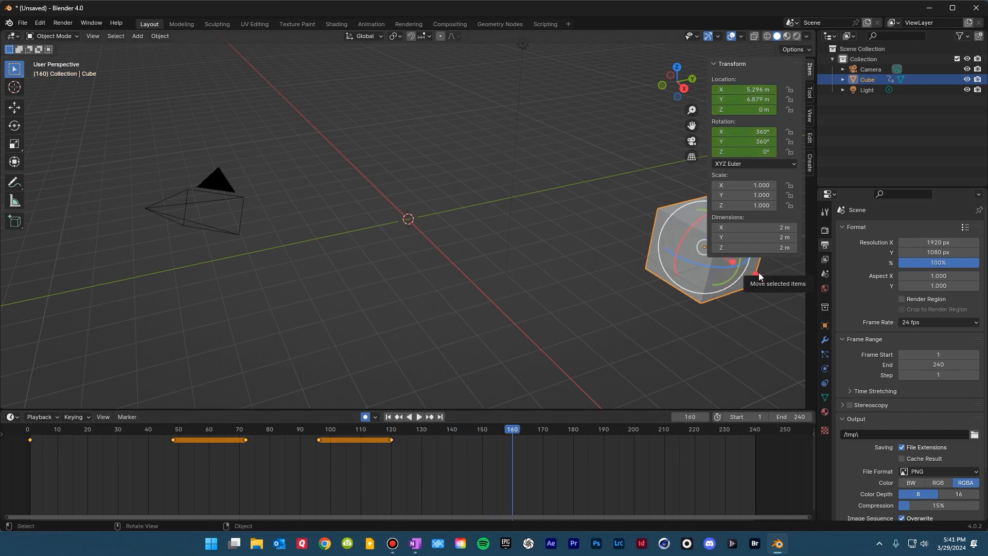
pyautogui.moveTo(758, 276); pyautogui.dragTo(489, 170)
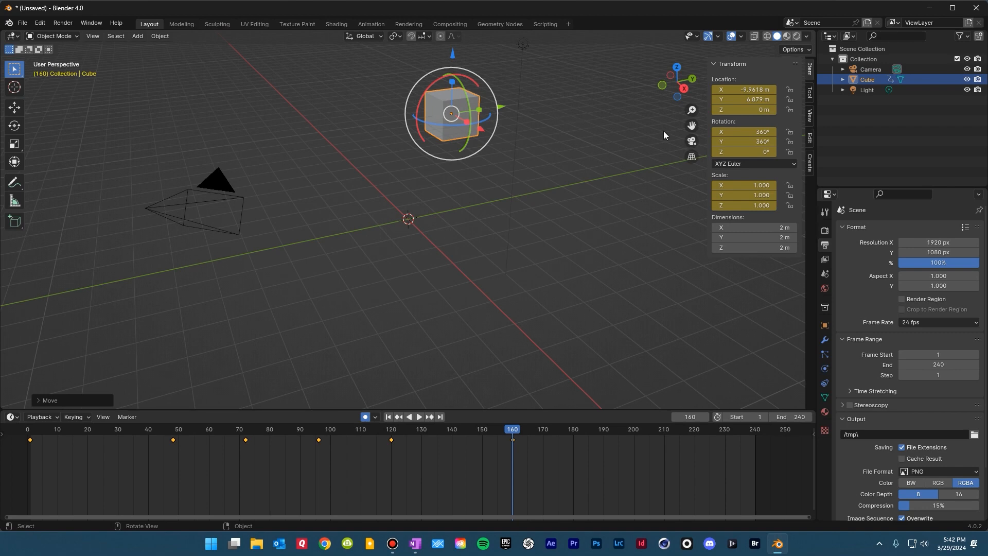
pyautogui.click(745, 152)
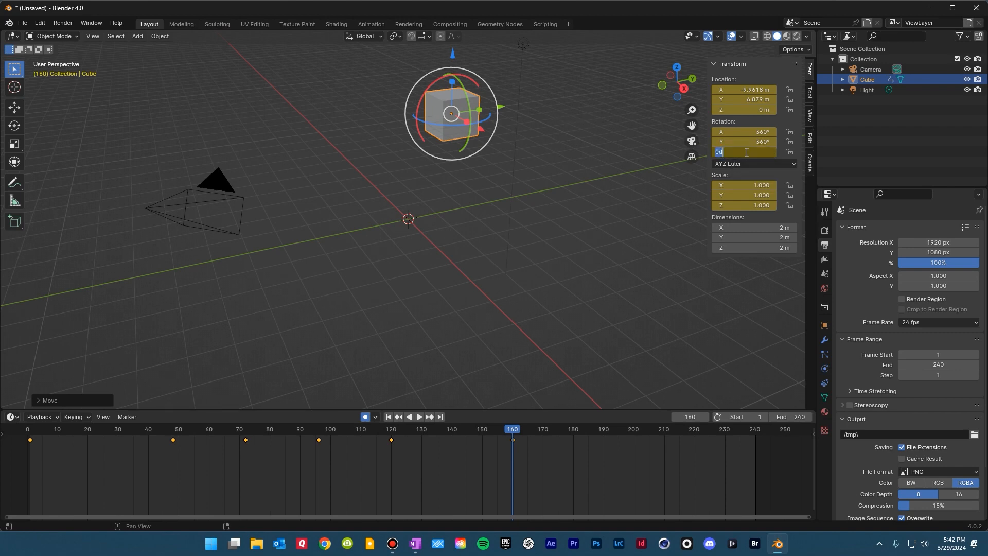
pyautogui.write('360')
pyautogui.press('Return')
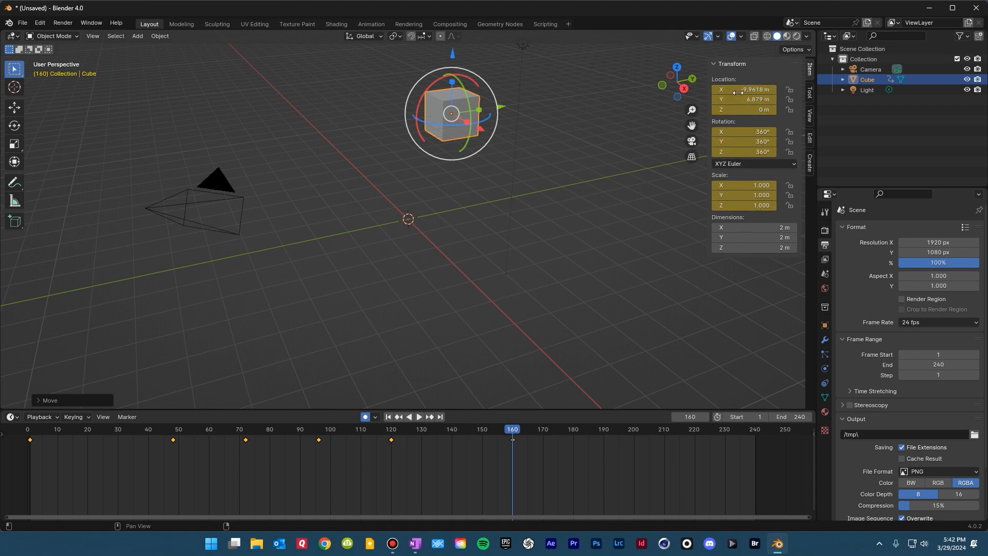
# Step: Play the animation from frame 112 to check the cube's auto-keyed movement and Z rotation
pyautogui.click(367, 430)
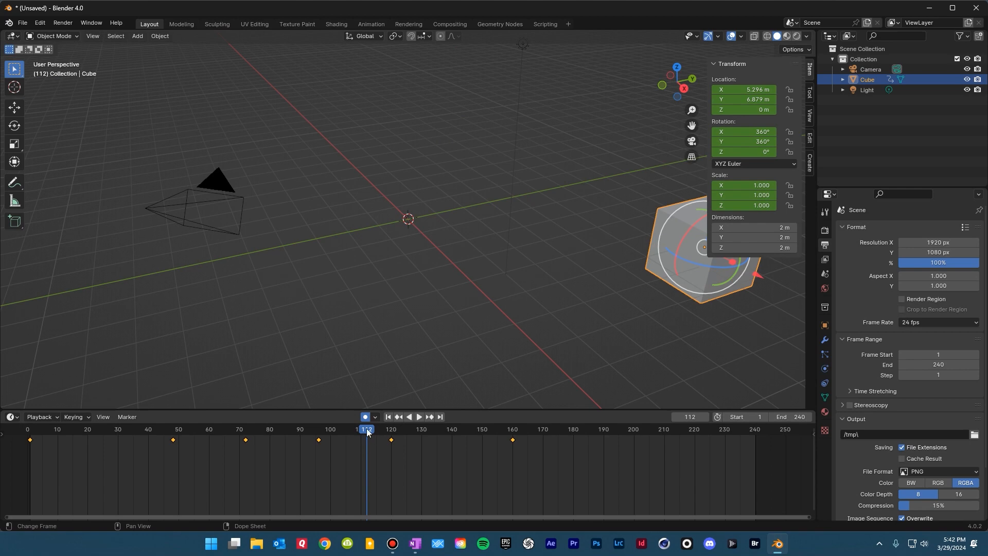
pyautogui.press('space')
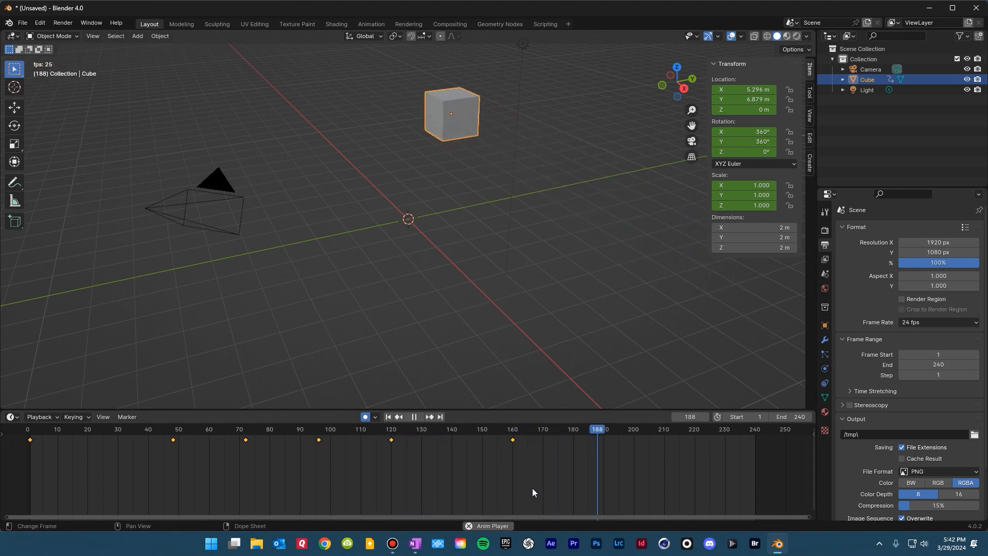
pyautogui.press('space')
# Step: Insert location, rotation and scale keyframes for the cube at frame 170
pyautogui.moveTo(594, 431); pyautogui.dragTo(543, 437)
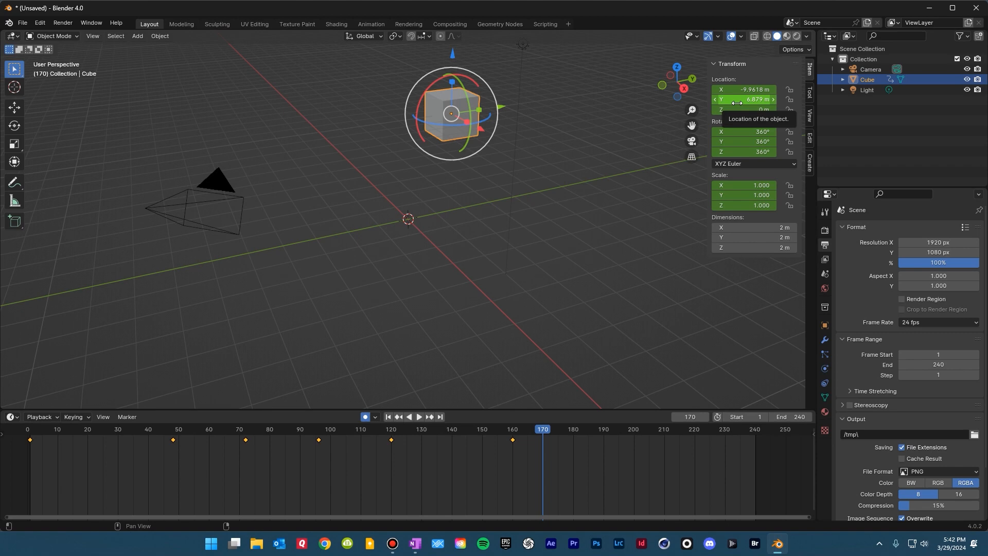
pyautogui.press('i')
pyautogui.press('i')
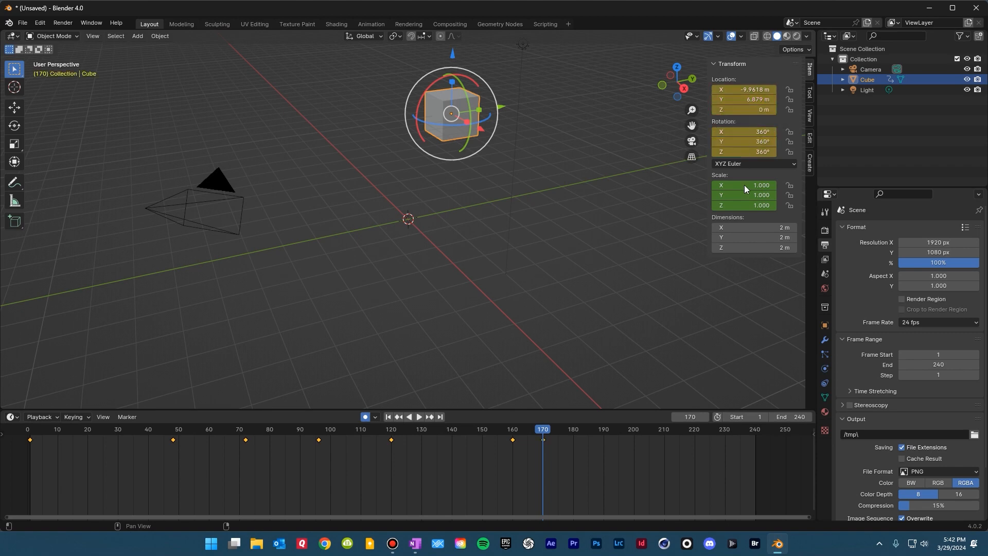
pyautogui.press('i')
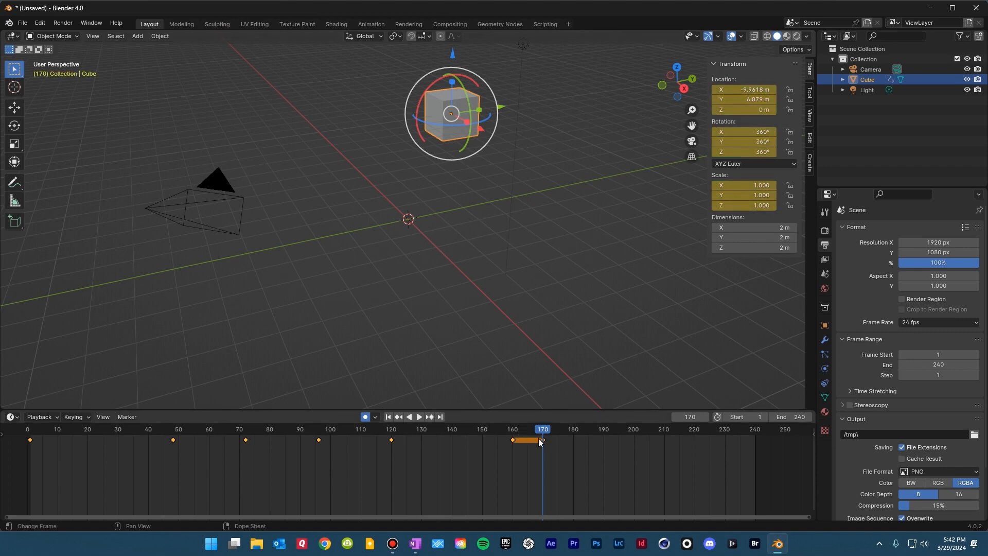
# Step: At frame 200, move the cube along the Y axis to about -2.3 m and set its Y rotation to 0°
pyautogui.press('space')
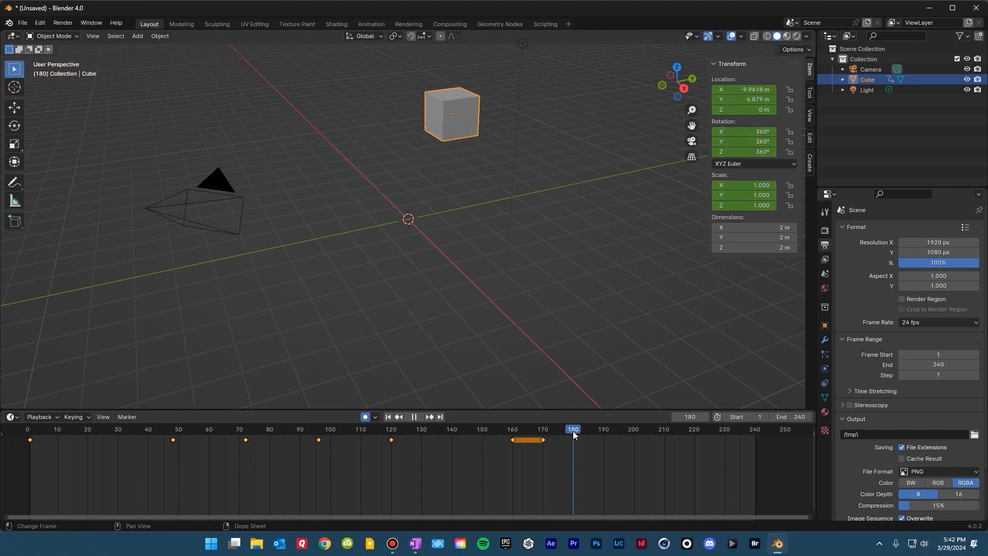
pyautogui.press('space')
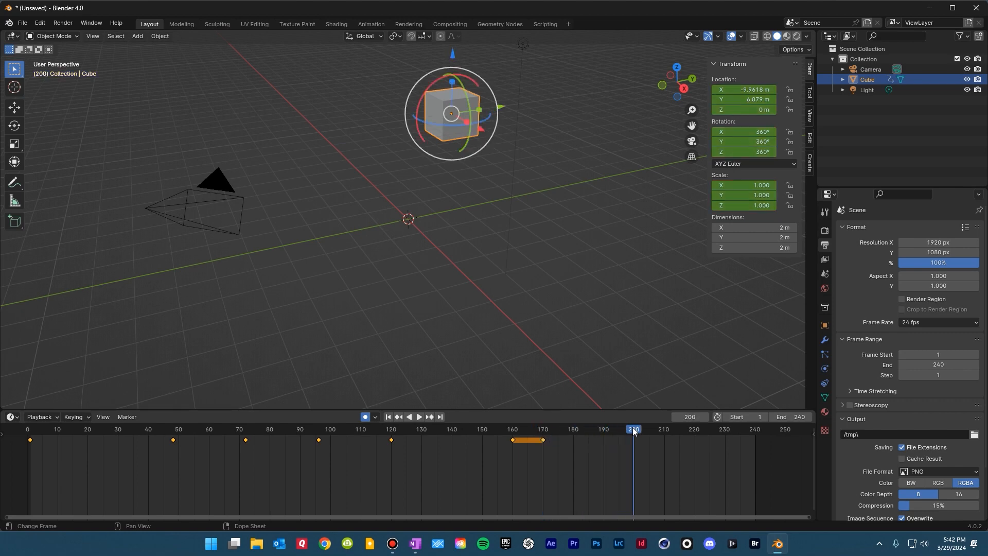
pyautogui.moveTo(501, 105); pyautogui.dragTo(313, 126)
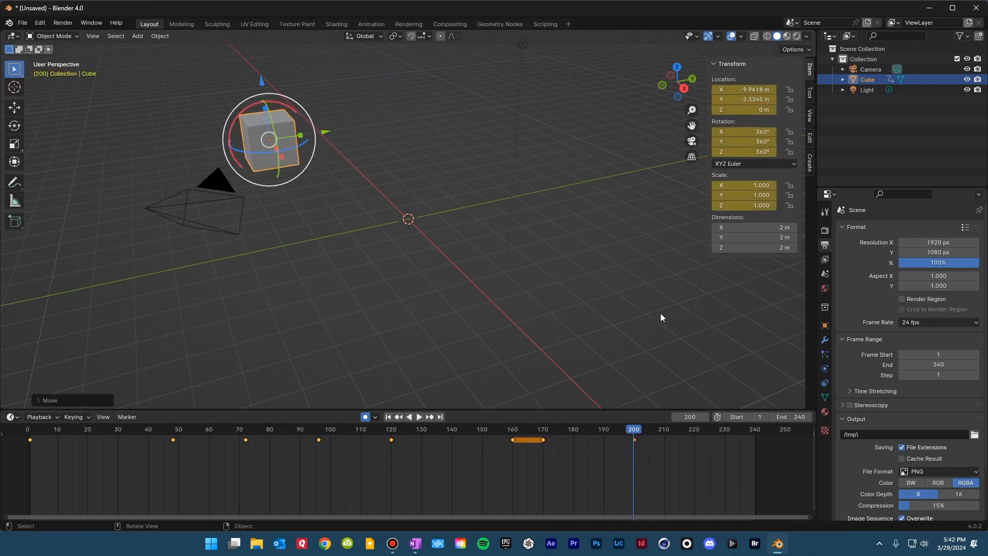
pyautogui.click(742, 142)
pyautogui.write('0')
pyautogui.press('Return')
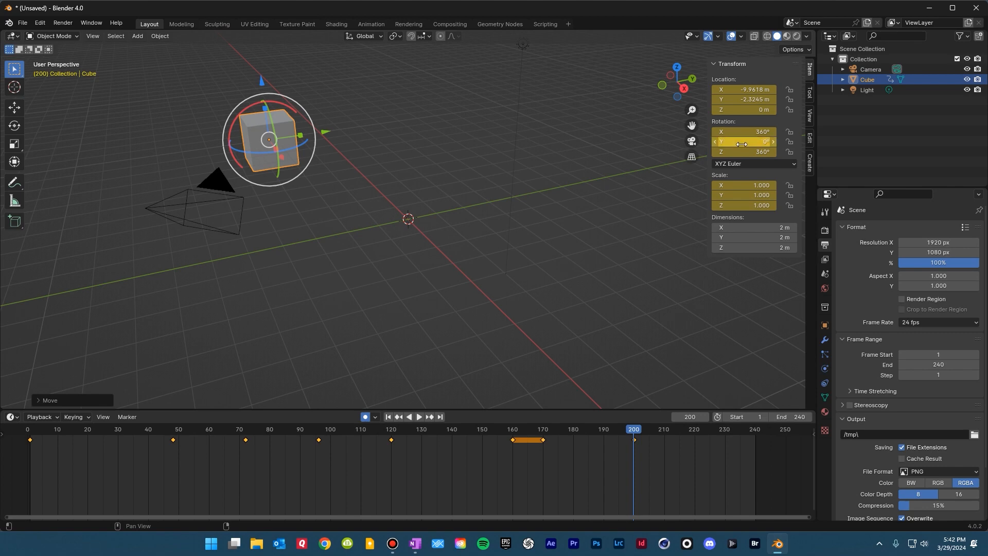
# Step: Play the animation from about frame 165 past frame 200 to check the cube's Y movement and rotation
pyautogui.click(529, 427)
pyautogui.press('space')
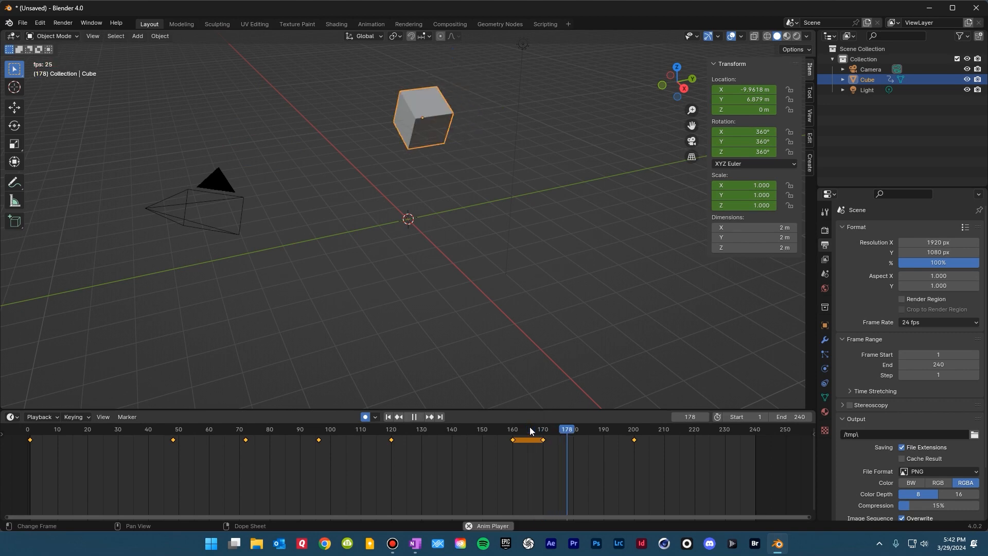
pyautogui.press('space')
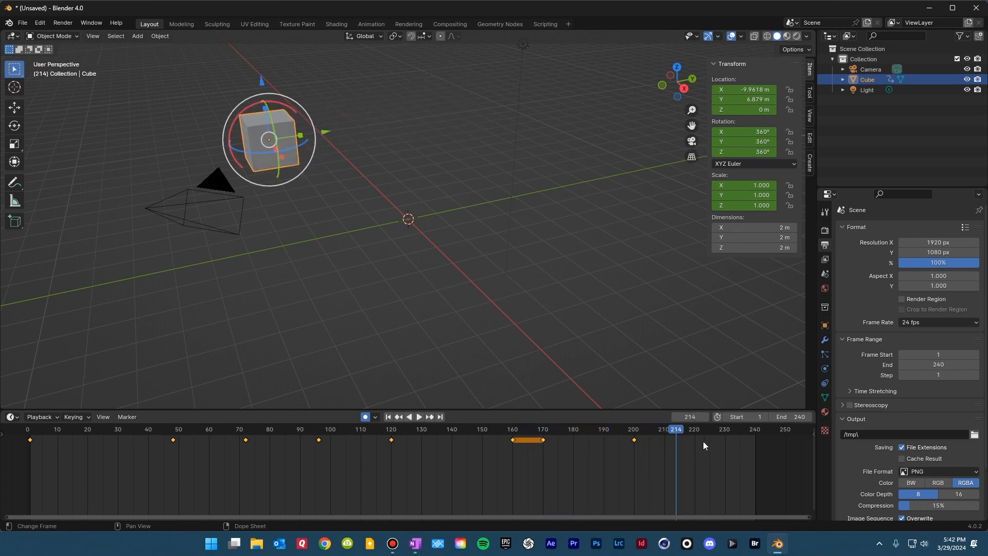
# Step: Insert location, rotation and scale keyframes for the cube at frame 210
pyautogui.moveTo(677, 428); pyautogui.dragTo(663, 436)
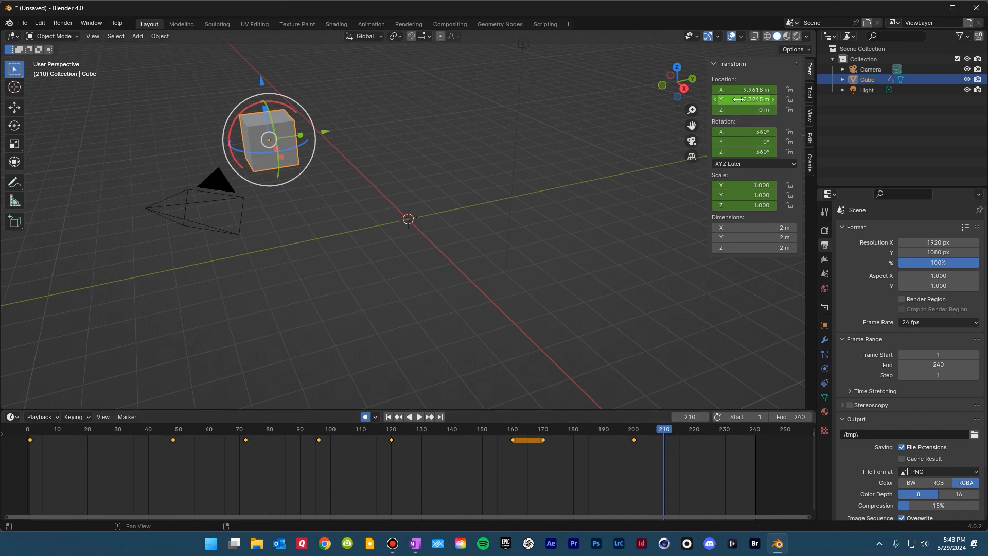
pyautogui.press('i')
pyautogui.press('i')
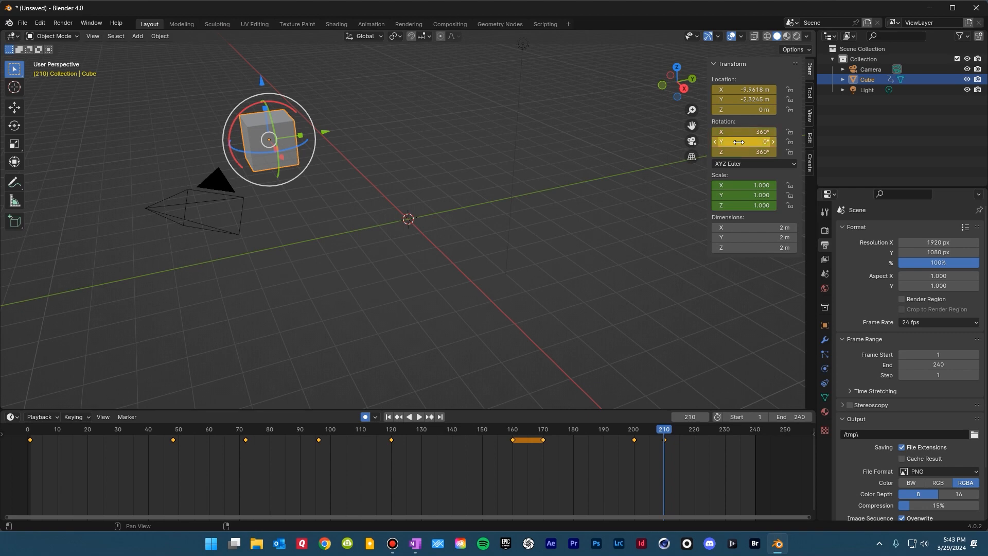
pyautogui.press('i')
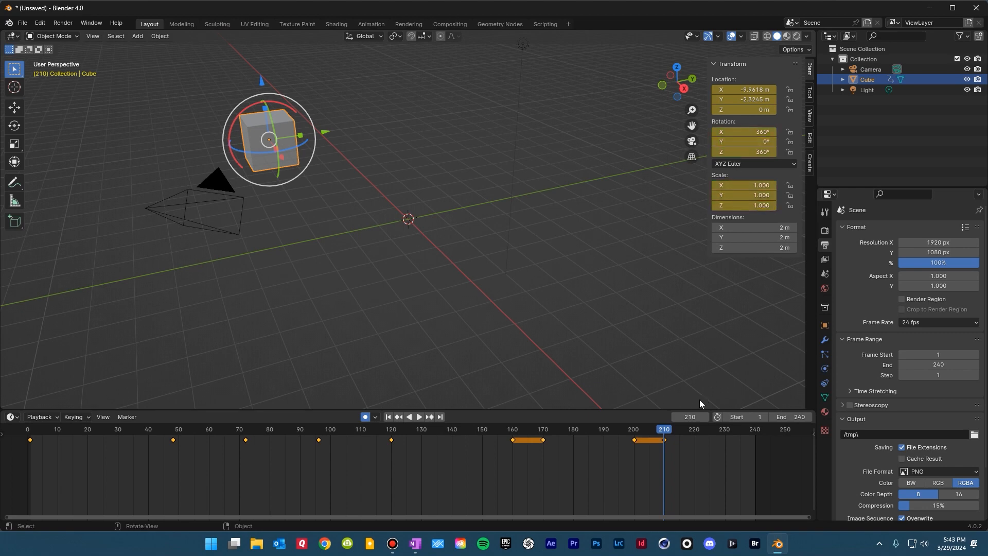
# Step: At frame 240, move the cube along the X axis to about 2.89 m and set its Z rotation to 0°
pyautogui.press('space')
pyautogui.press('space')
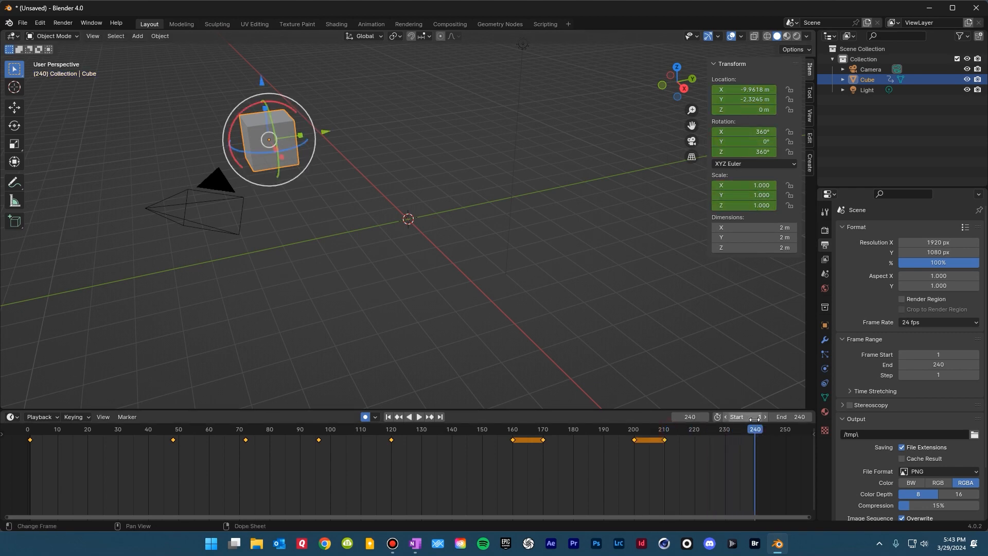
pyautogui.moveTo(281, 161); pyautogui.dragTo(384, 302)
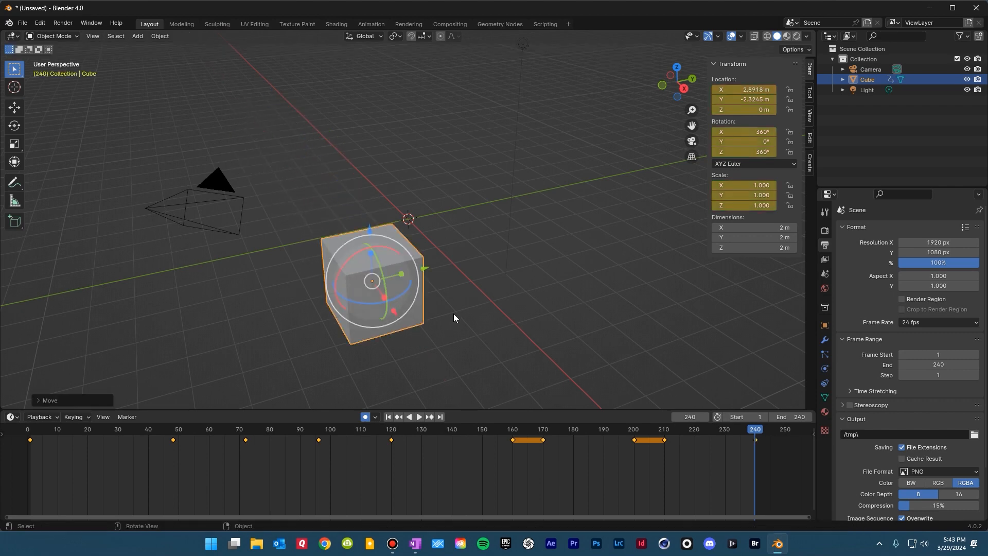
pyautogui.click(743, 153)
pyautogui.write('0')
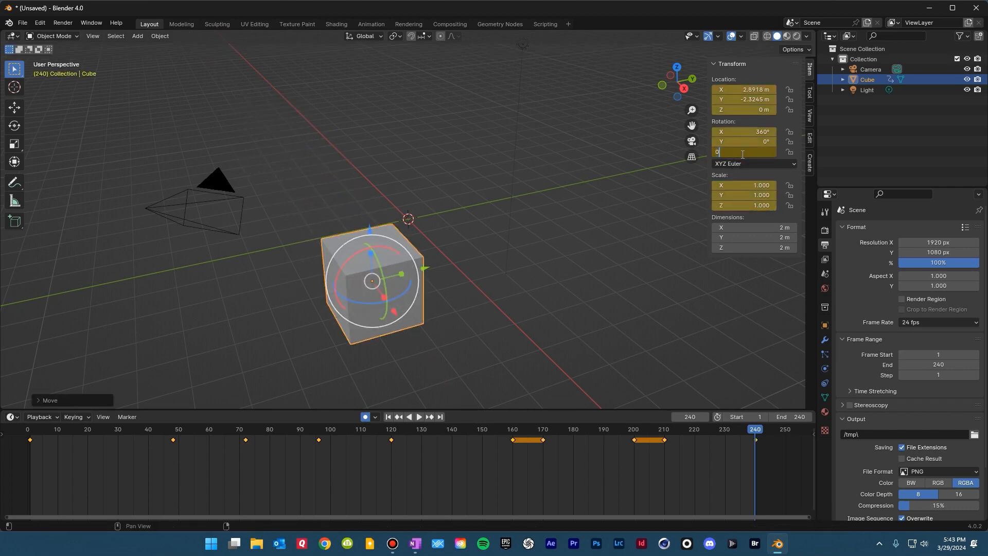
pyautogui.press('Return')
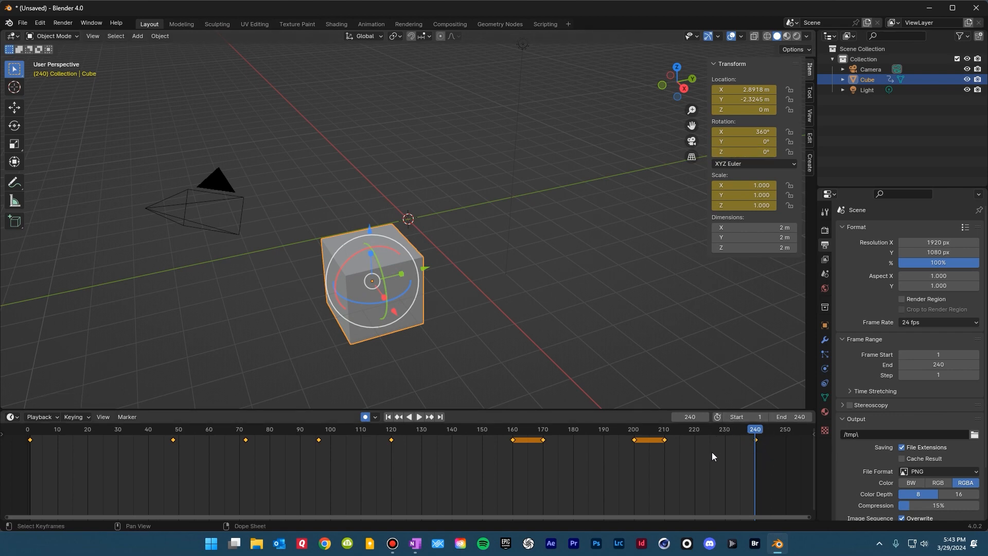
# Step: Return to frame 1 and play the animation to check the cube's motion
pyautogui.hotkey('shift', 'Left')
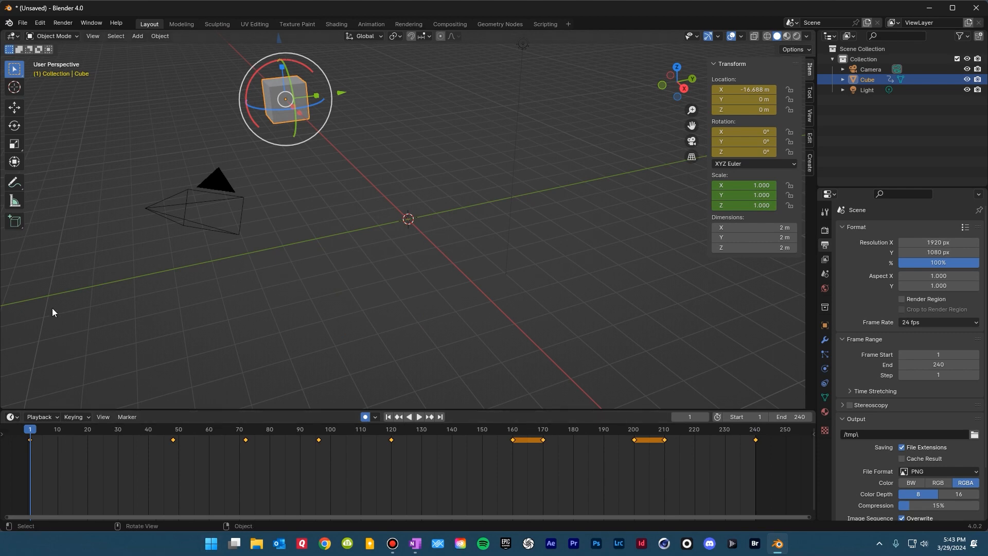
pyautogui.press('space')
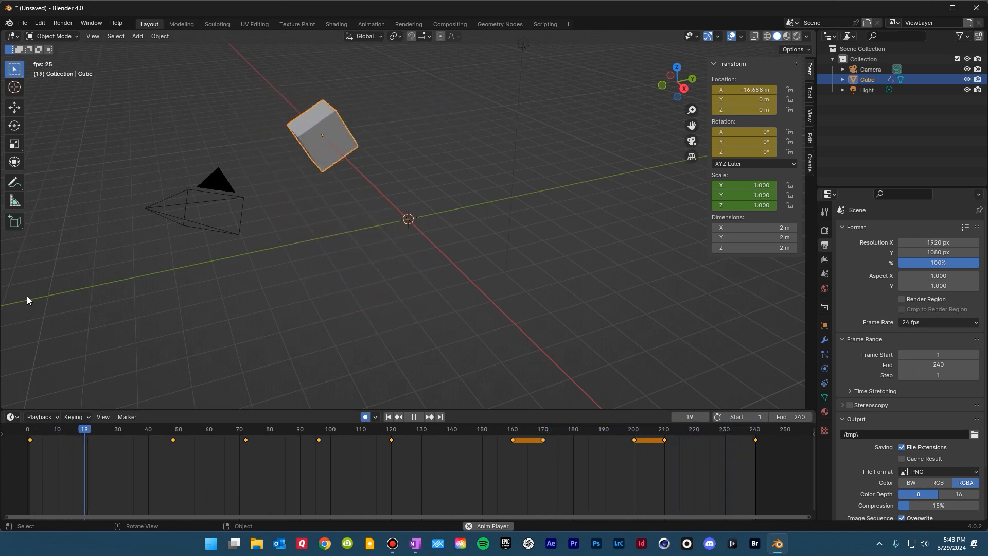
pyautogui.press('space')
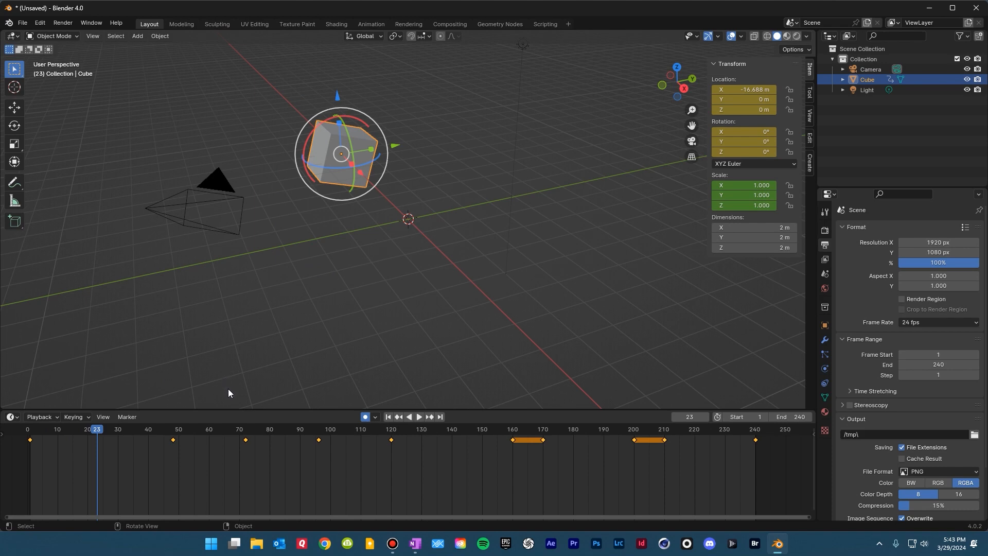
# Step: Move the cube's keyframe at frame 48 to frame 30 and play the animation from frame 1
pyautogui.click(174, 449)
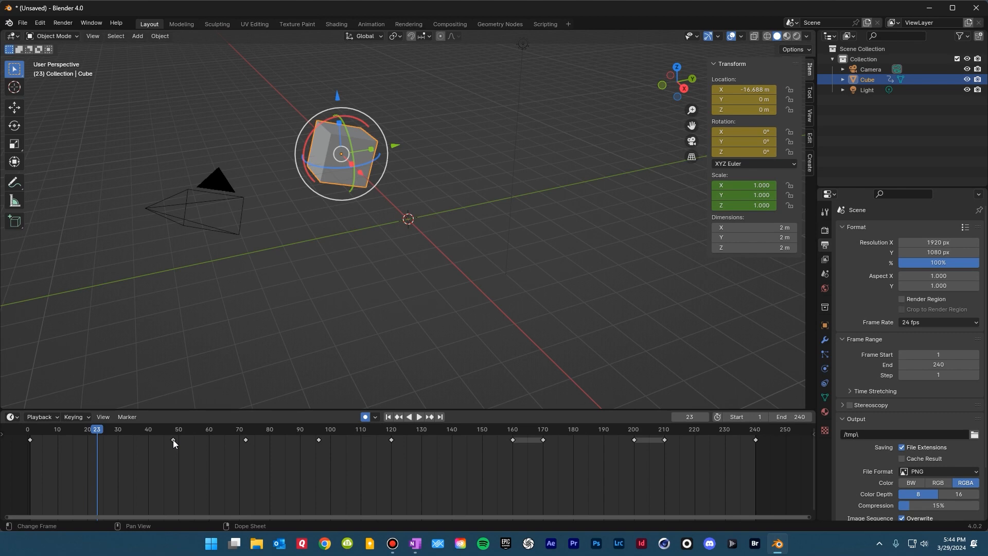
pyautogui.moveTo(173, 439); pyautogui.dragTo(32, 437)
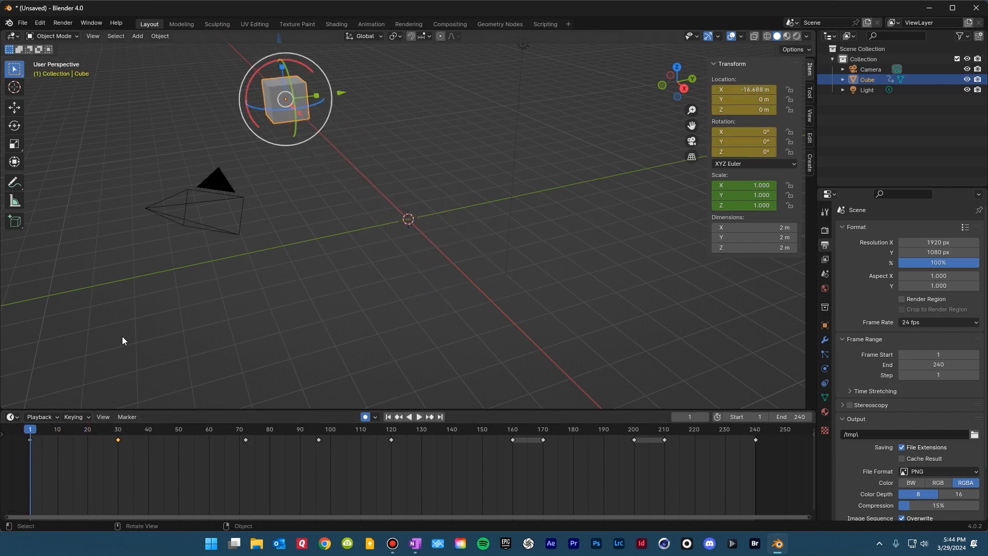
pyautogui.press('space')
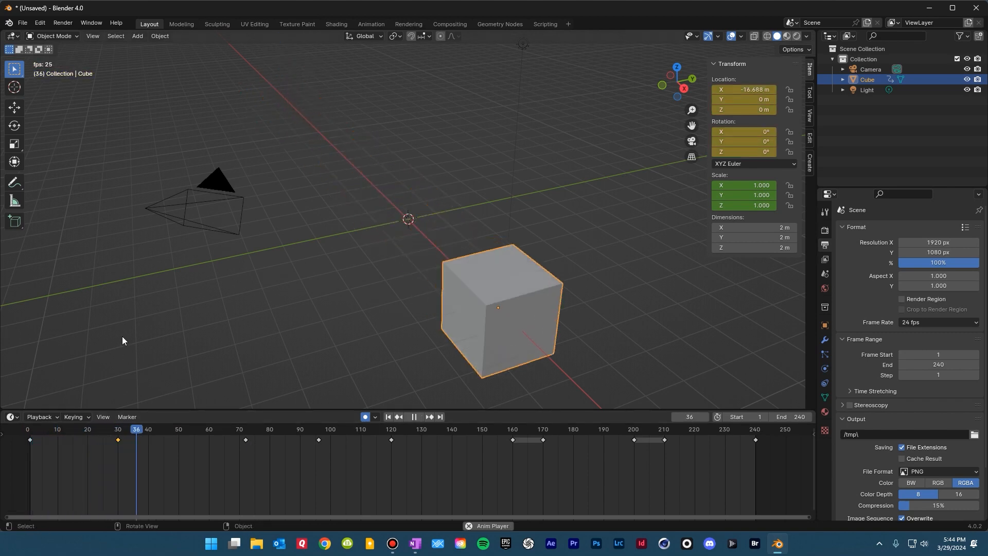
pyautogui.press('space')
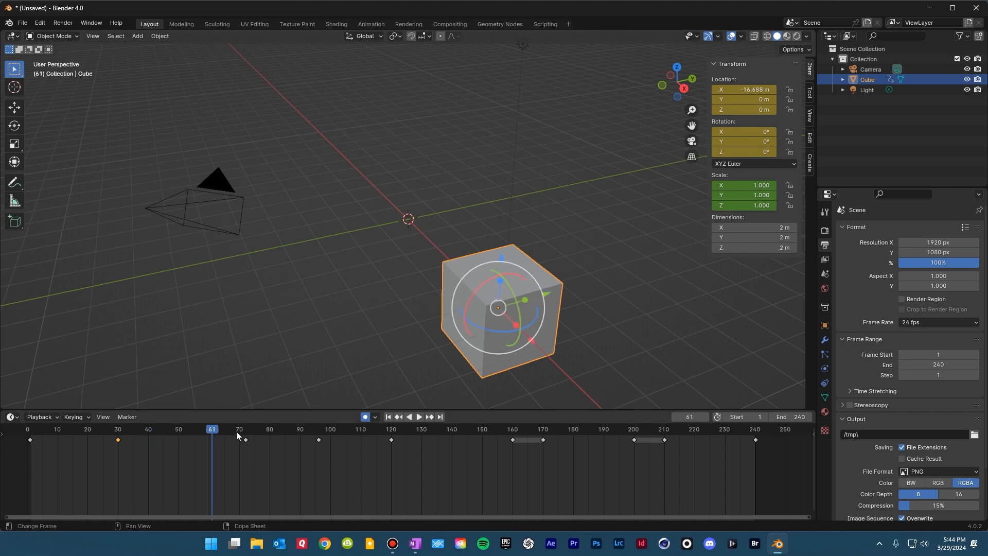
# Step: Shift all keyframes from frame 72 onward 32 frames earlier, so the first of them lands on frame 40
pyautogui.moveTo(770, 455); pyautogui.dragTo(249, 437)
pyautogui.press('g')
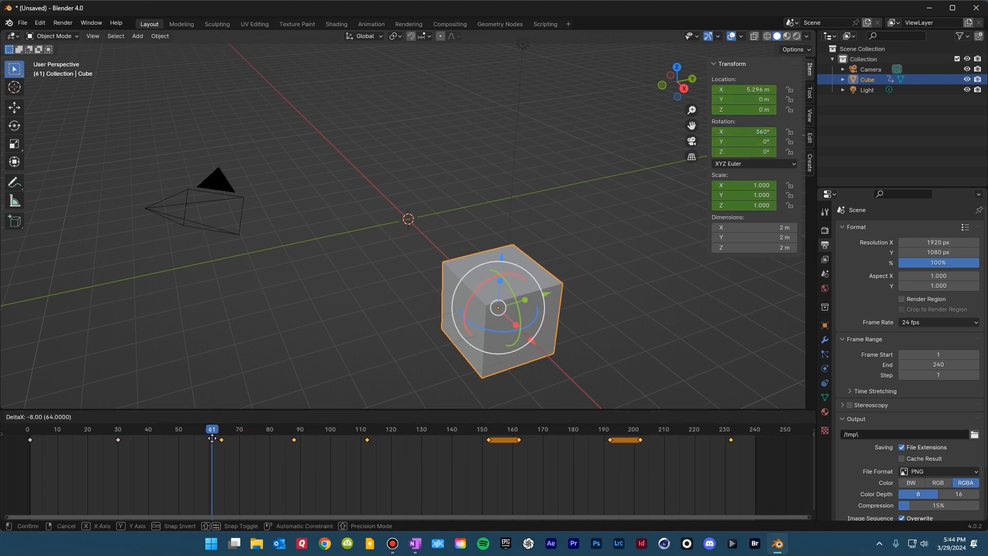
pyautogui.click(147, 452)
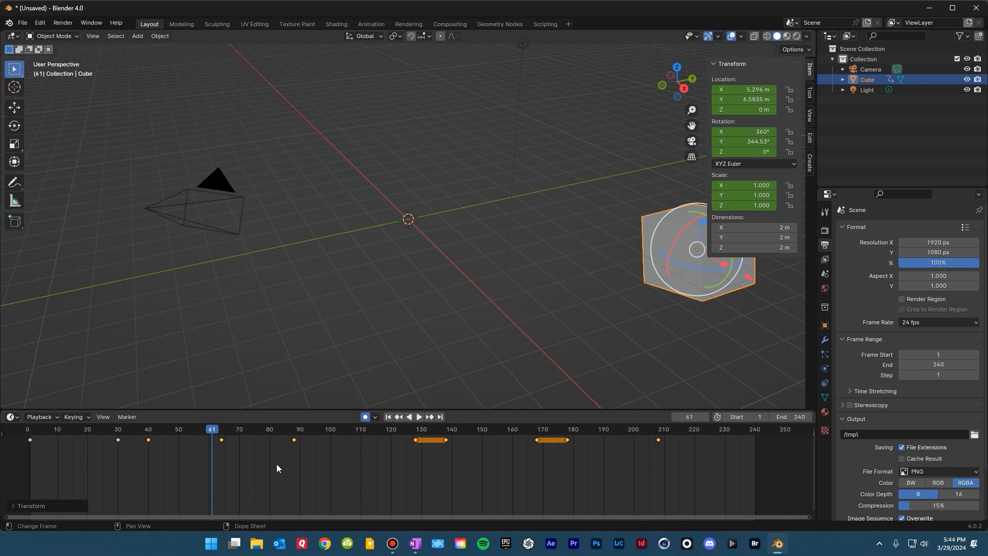
# Step: Shift all keyframes from frame 64 onward 16 frames later, so the first of them lands on frame 80
pyautogui.click(227, 464)
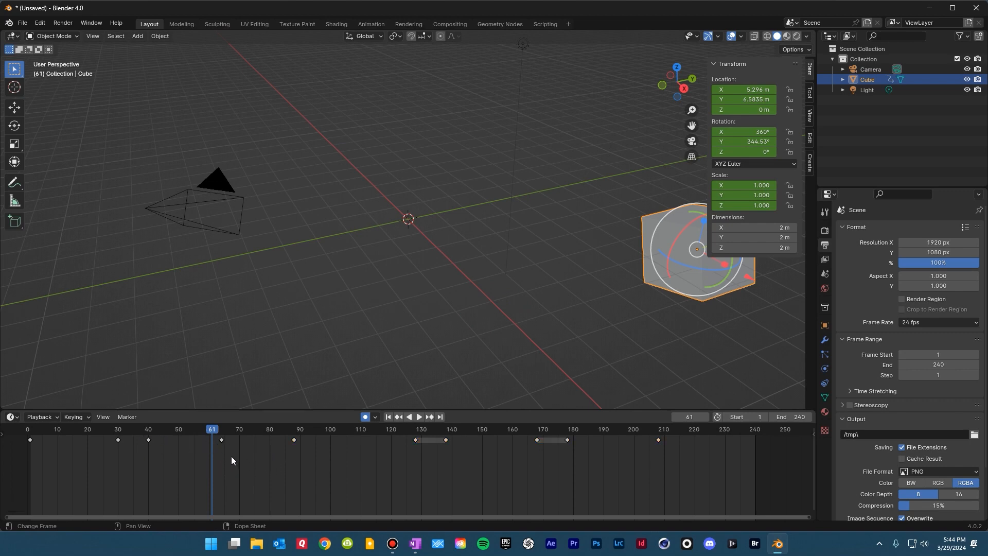
pyautogui.moveTo(217, 456); pyautogui.dragTo(669, 440)
pyautogui.press('g')
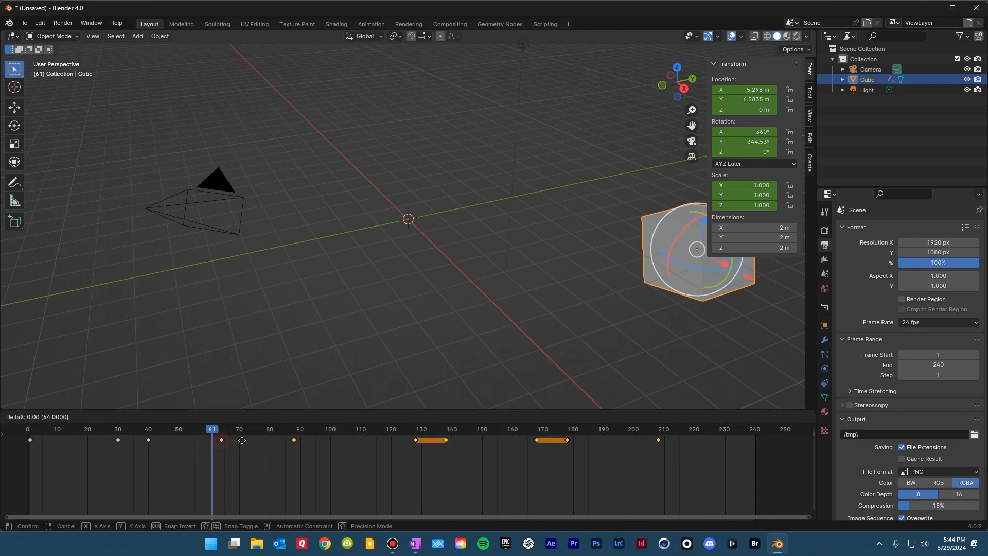
pyautogui.click(281, 443)
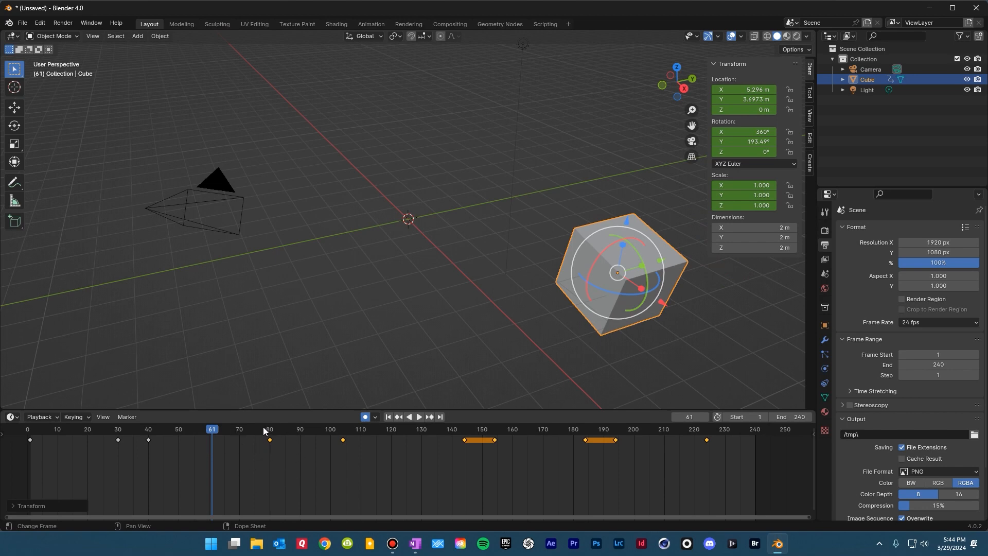
# Step: Insert a location keyframe for the cube at frame 61
pyautogui.click(428, 470)
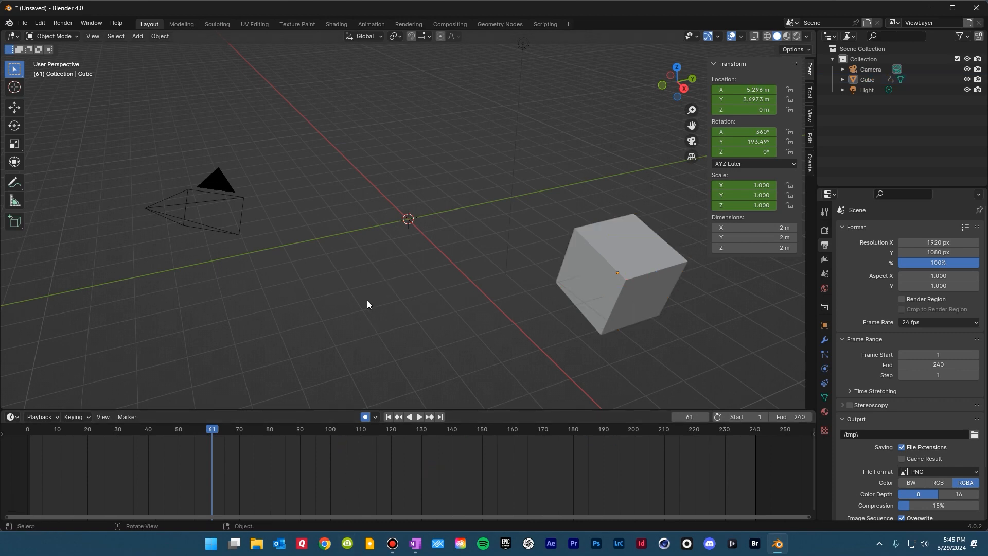
pyautogui.press('i')
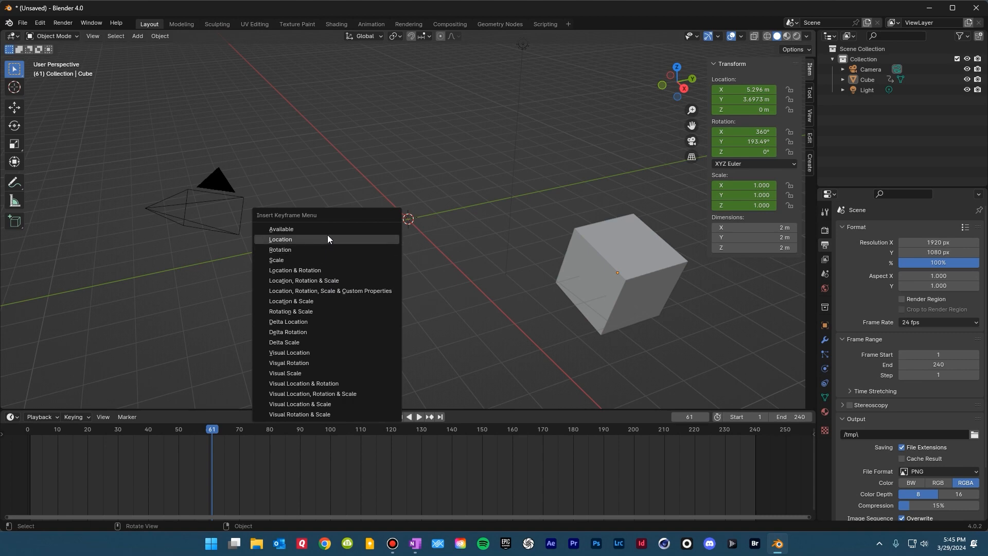
pyautogui.click(365, 462)
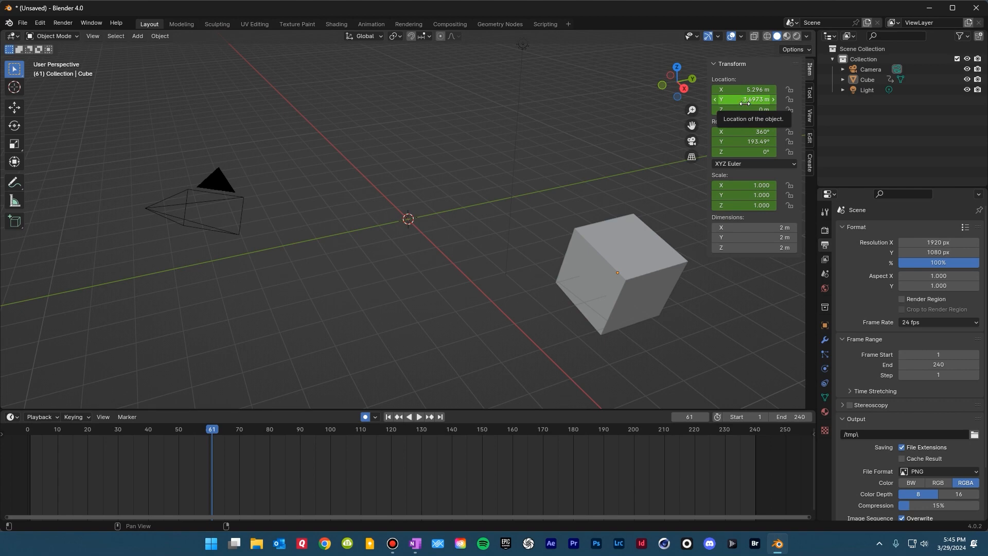
pyautogui.press('i')
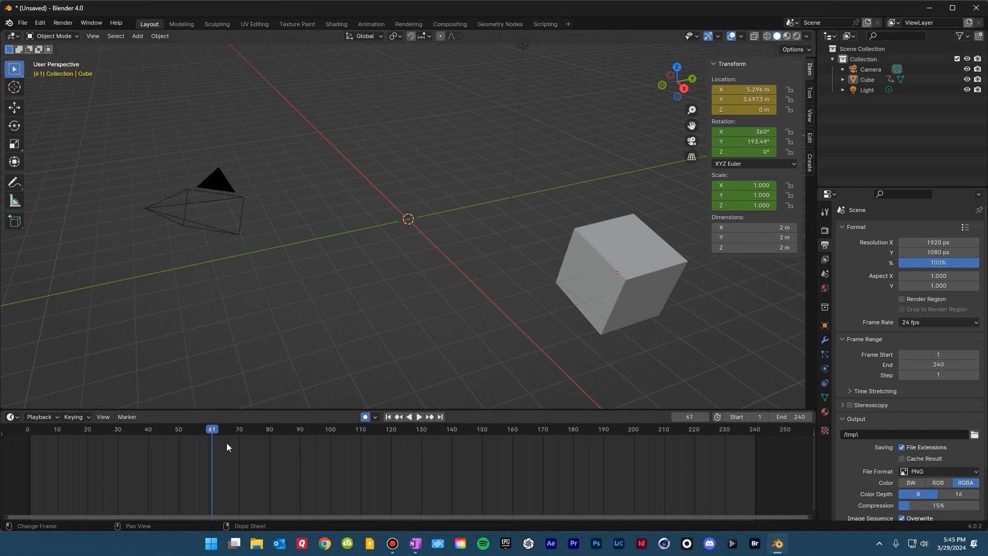
# Step: Scrub and play the animation to check the retimed cube motion, and return to frame 1
pyautogui.moveTo(211, 428); pyautogui.dragTo(310, 434)
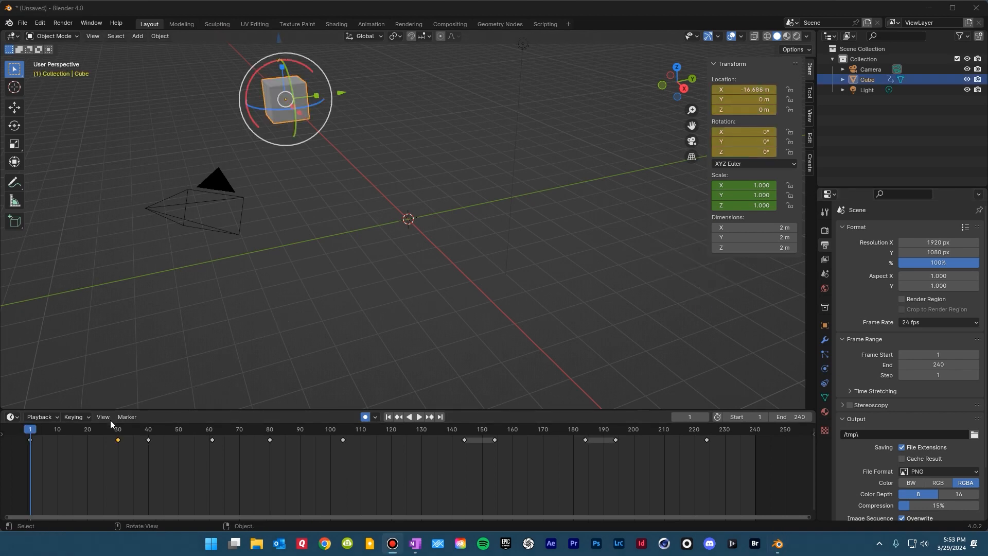
pyautogui.press('space')
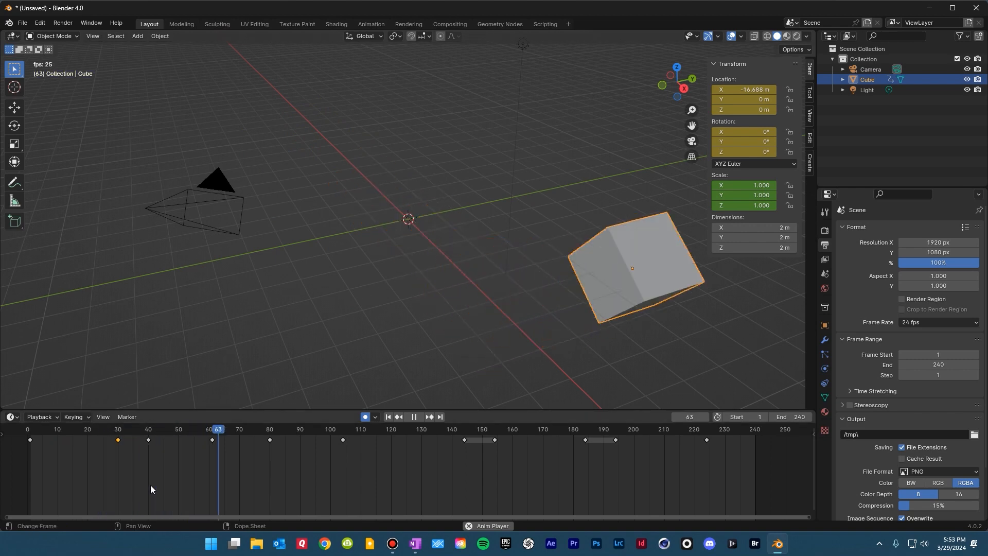
pyautogui.press('space')
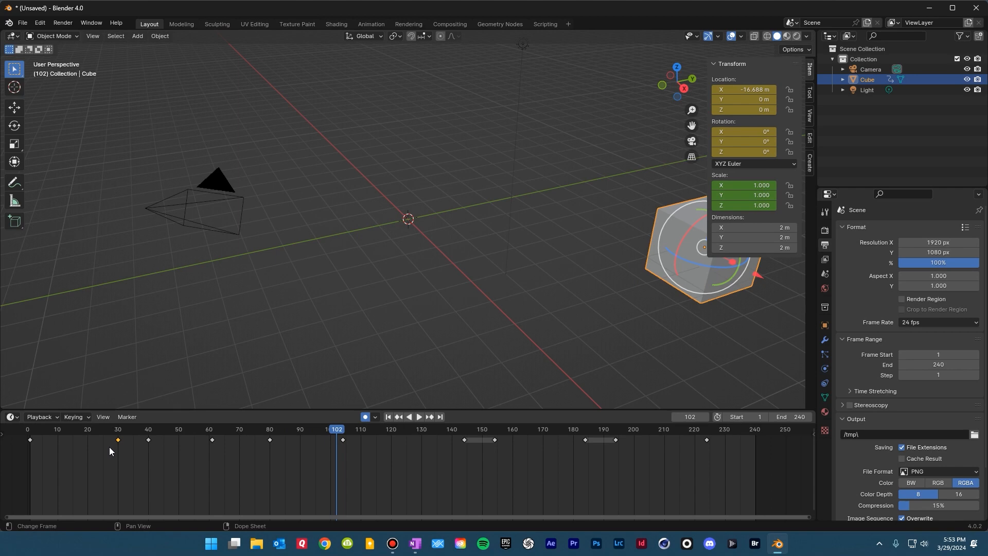
pyautogui.hotkey('shift', 'Left')
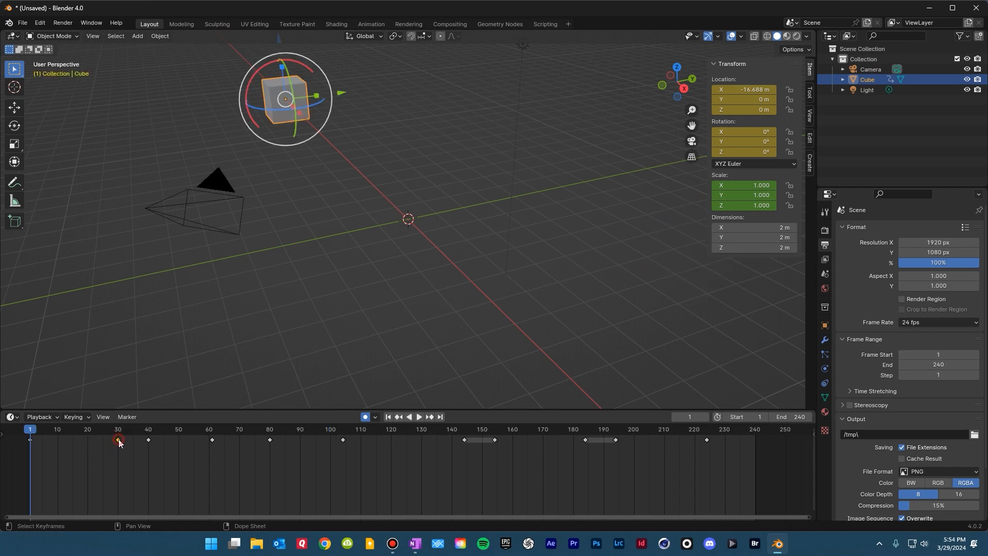
# Step: Look at the interpolation modes for the keyframe at frame 30 and delete that keyframe
pyautogui.rightClick(118, 439)
pyautogui.moveTo(118, 439)
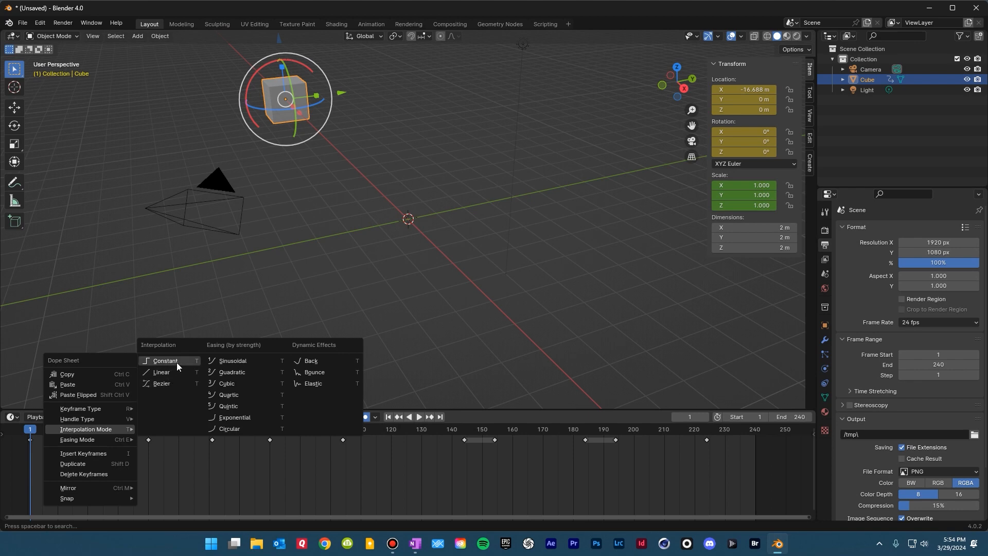
pyautogui.click(161, 453)
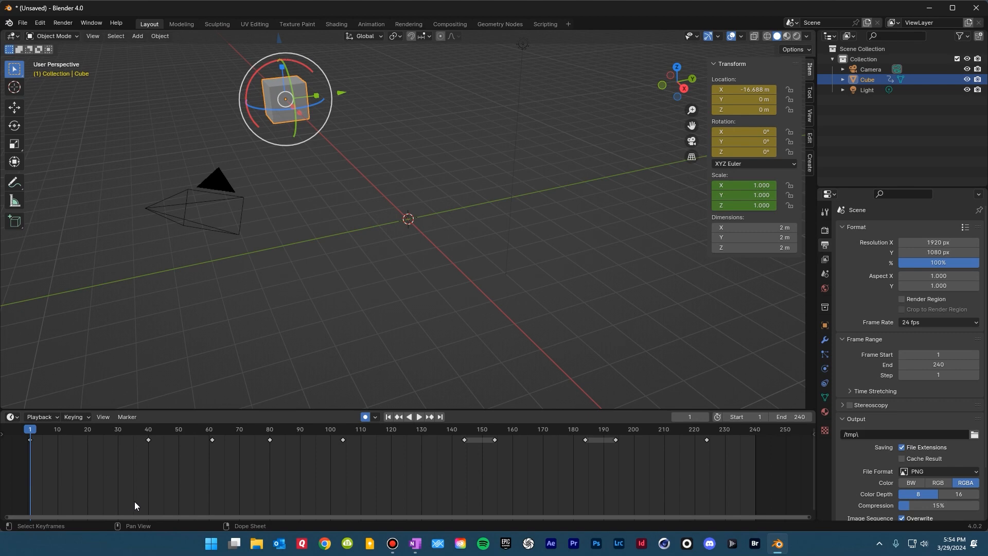
# Step: Play the animation from frame 1 and scrub to frame 17 to examine the cube's motion towards frame 40
pyautogui.press('space')
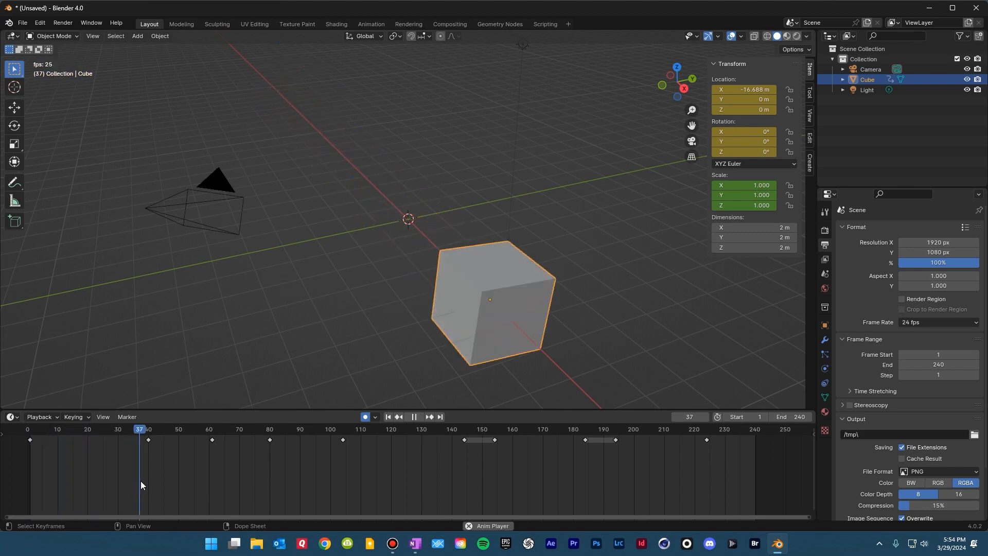
pyautogui.press('space')
pyautogui.moveTo(32, 432); pyautogui.dragTo(78, 457)
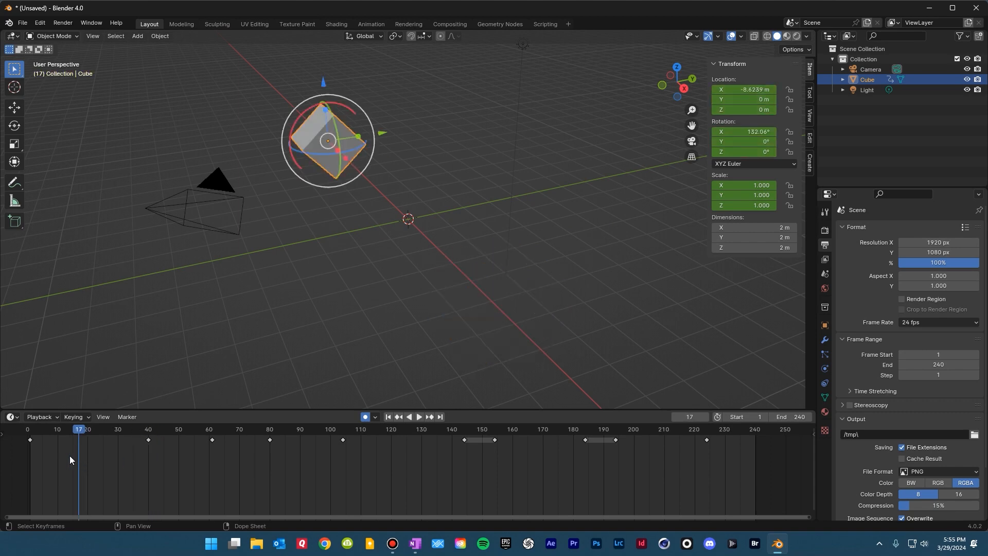
# Step: Set the interpolation mode of the cube's keyframe at frame 1 to Constant and return to frame 1
pyautogui.rightClick(31, 439)
pyautogui.moveTo(44, 430)
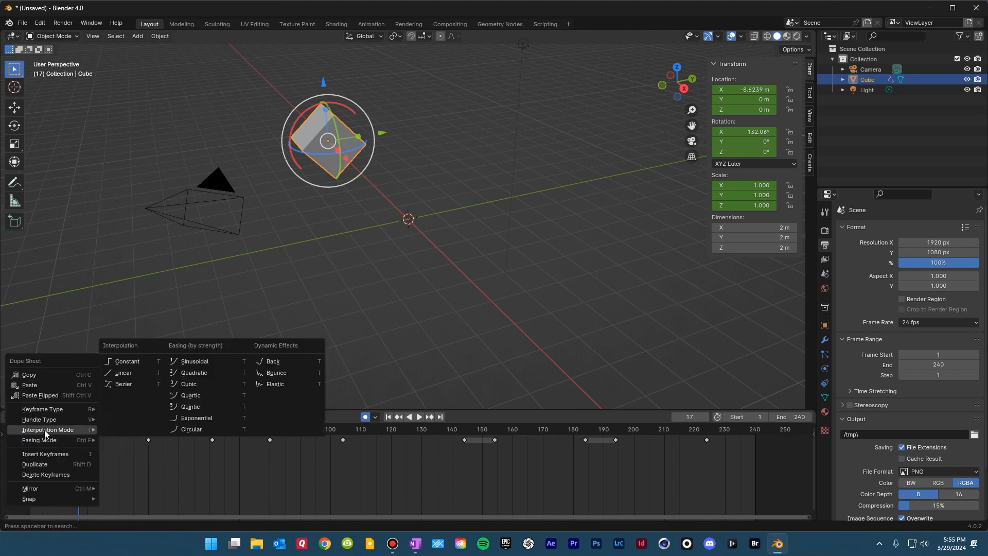
pyautogui.click(133, 363)
pyautogui.moveTo(83, 432); pyautogui.dragTo(30, 432)
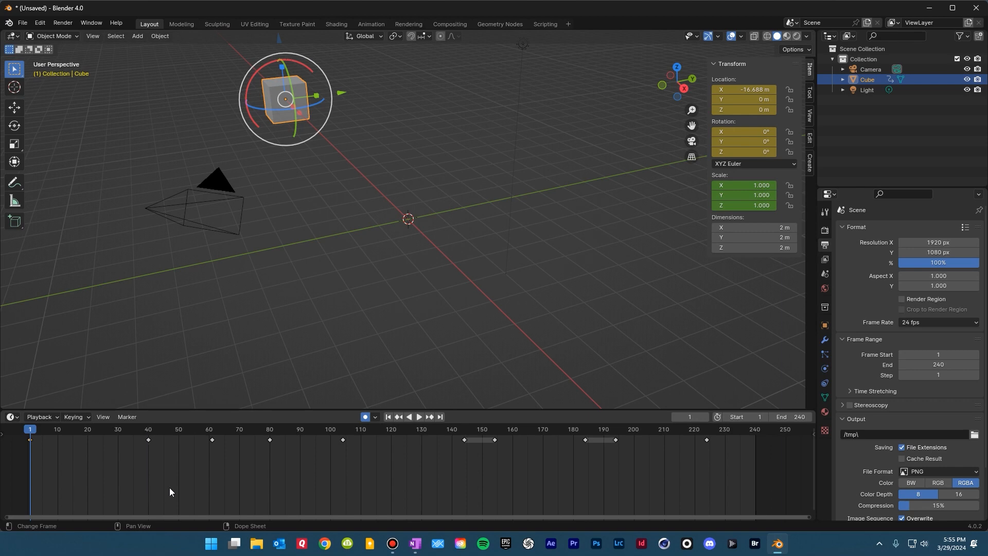
# Step: Play the animation twice from frame 1 to check the cube's motion with Constant interpolation on the first keyframe
pyautogui.press('space')
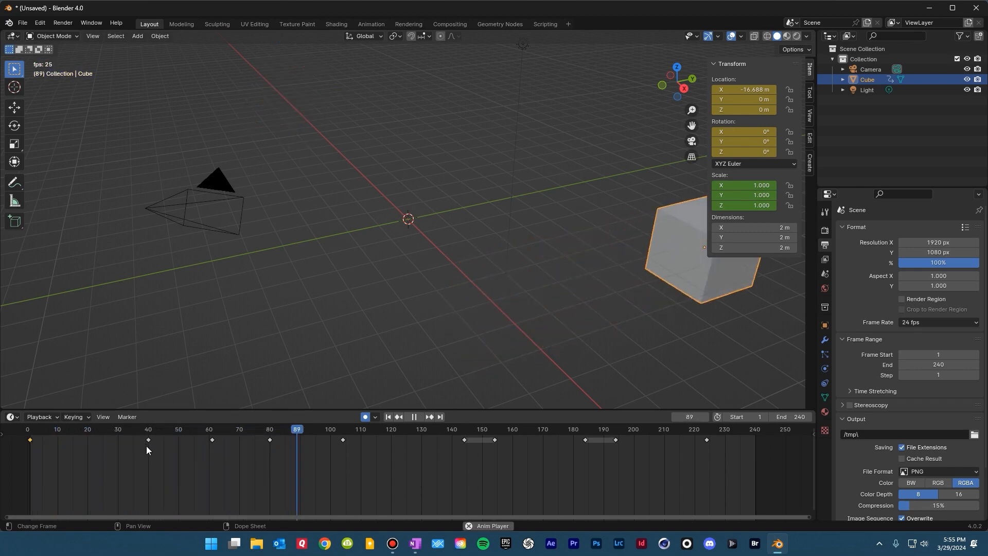
pyautogui.press('space')
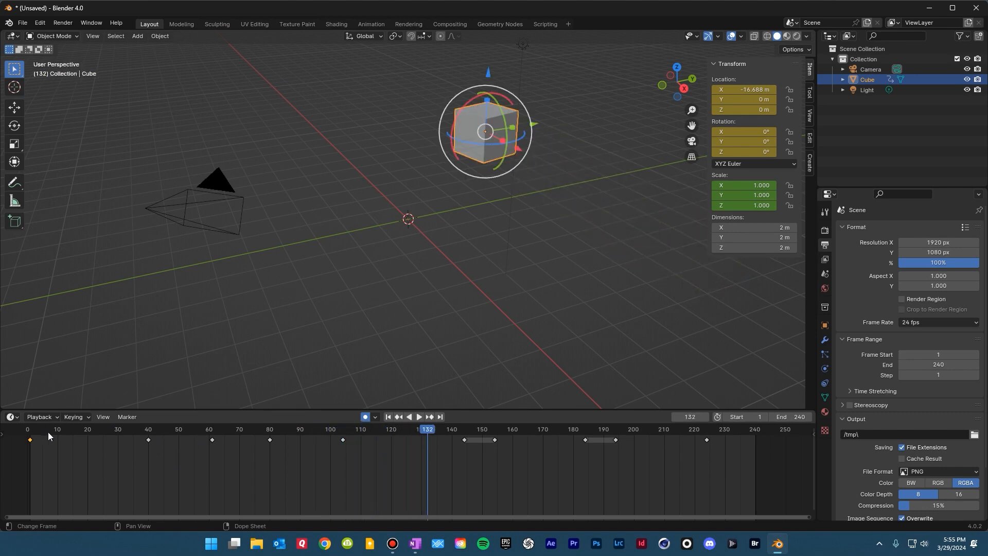
pyautogui.moveTo(48, 432); pyautogui.dragTo(30, 431)
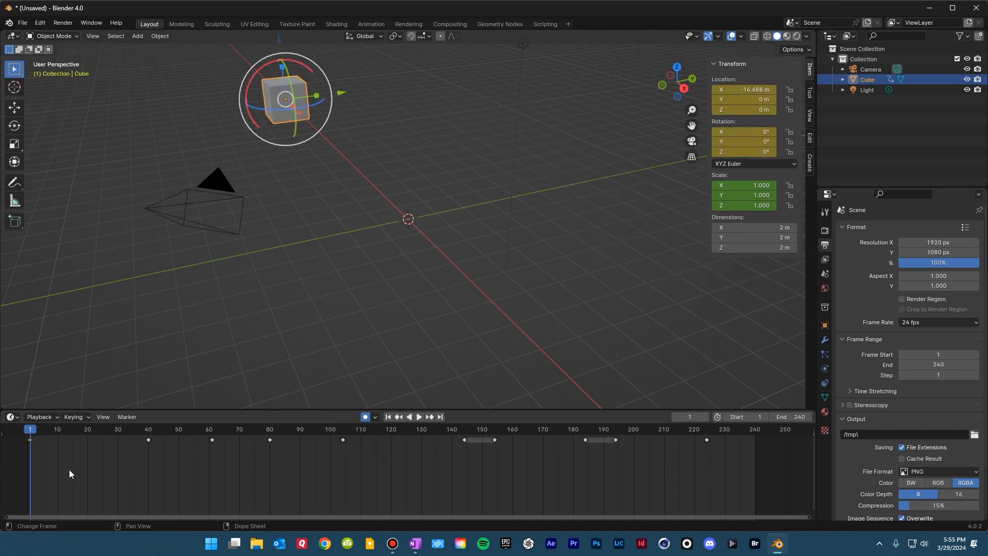
pyautogui.press('space')
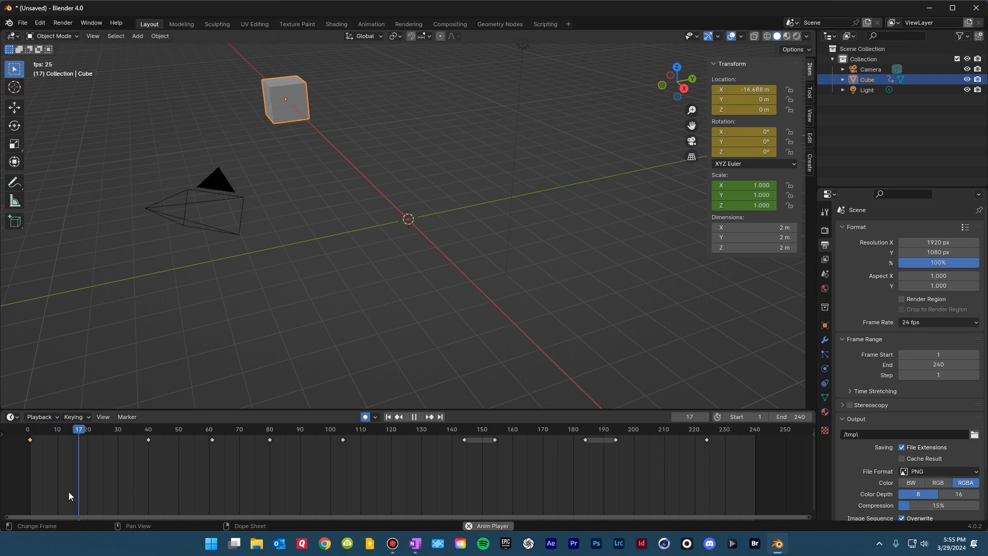
pyautogui.press('space')
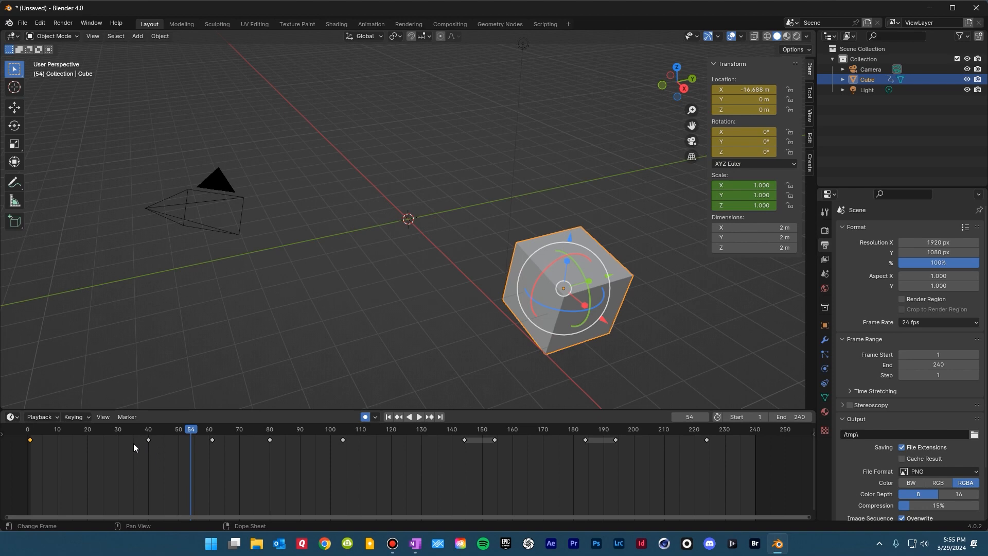
# Step: Set the interpolation mode of the keyframe at frame 1 to Linear and of the keyframe at frame 40 to Bezier
pyautogui.rightClick(31, 443)
pyautogui.moveTo(32, 443)
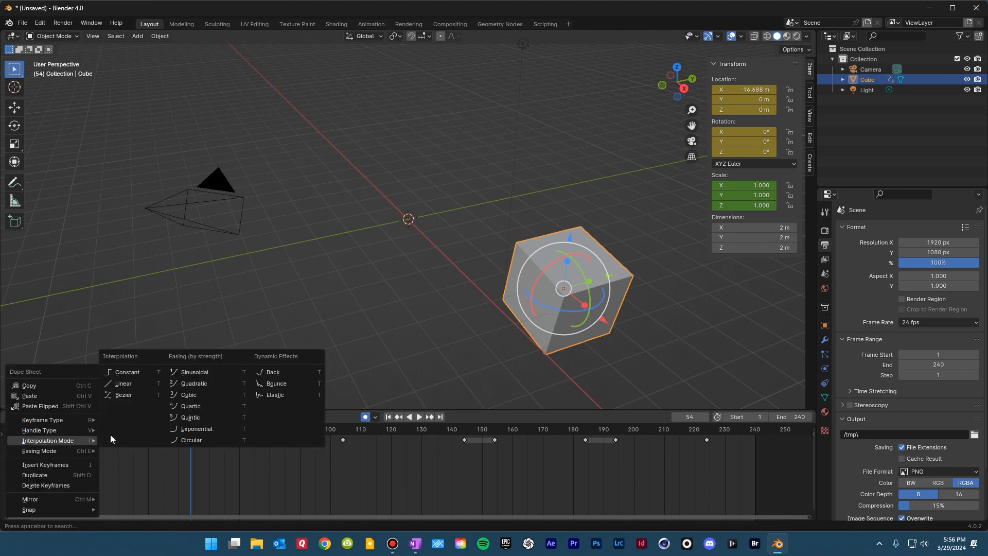
pyautogui.click(125, 384)
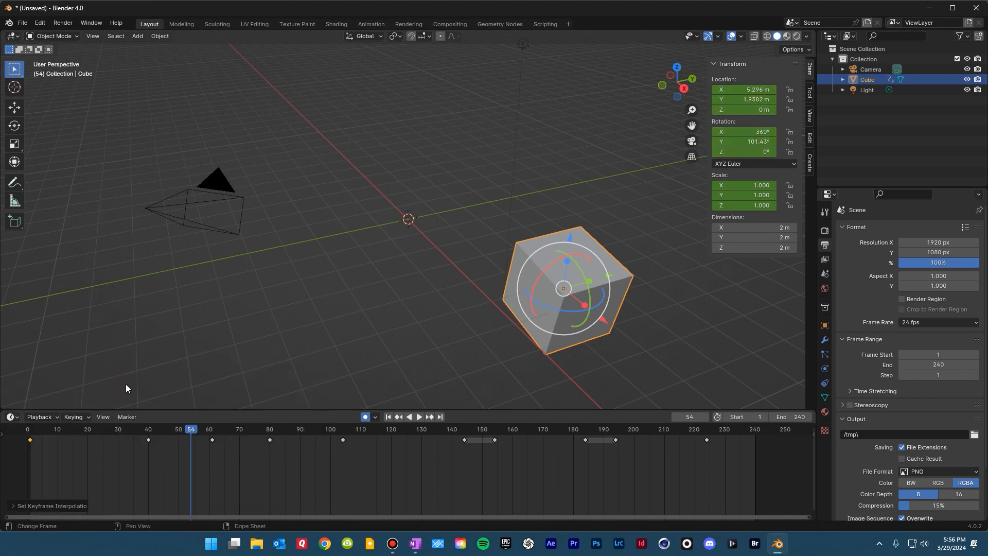
pyautogui.click(149, 439)
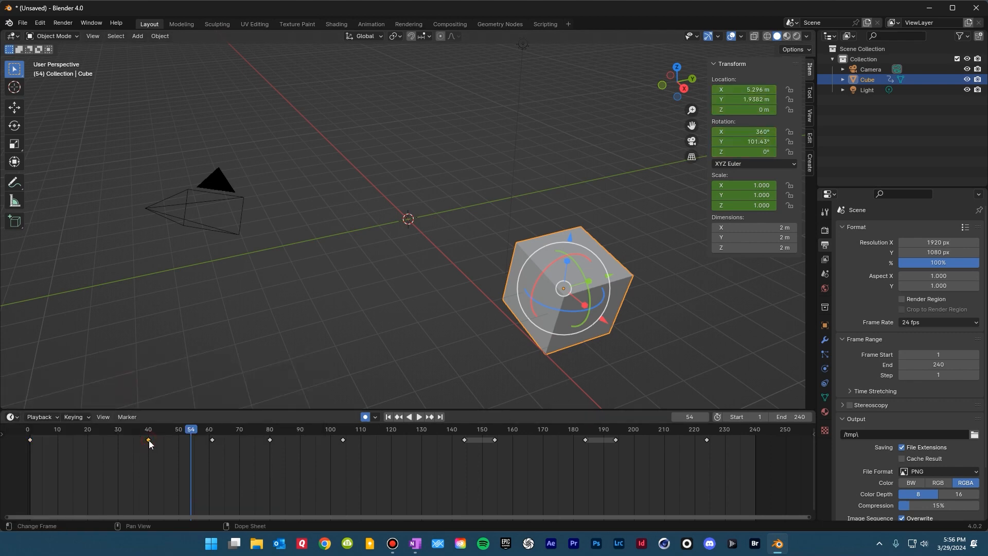
pyautogui.rightClick(150, 440)
pyautogui.moveTo(150, 440)
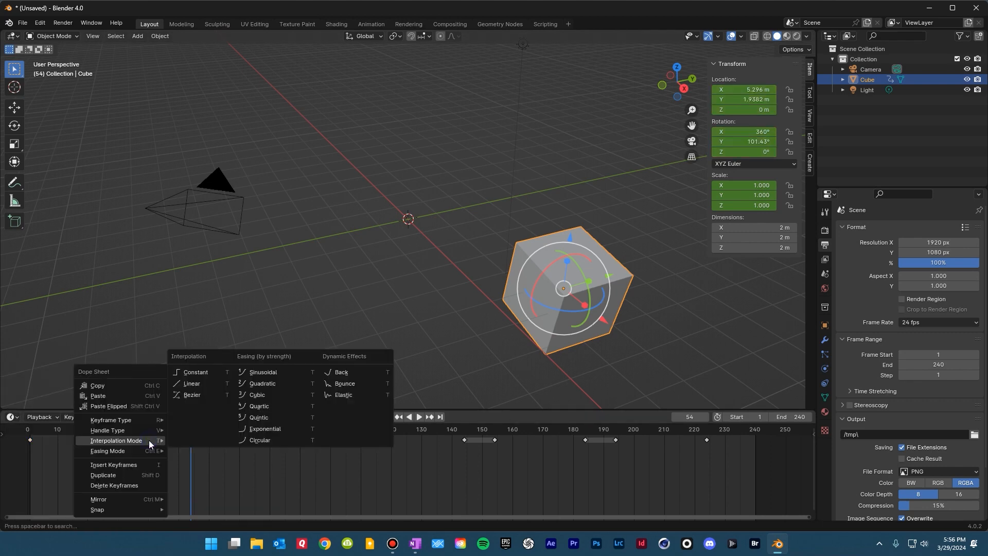
pyautogui.click(190, 394)
# Step: Replay the animation from frame 1 to examine the cube's motion with the Linear and Bezier keyframes
pyautogui.click(31, 430)
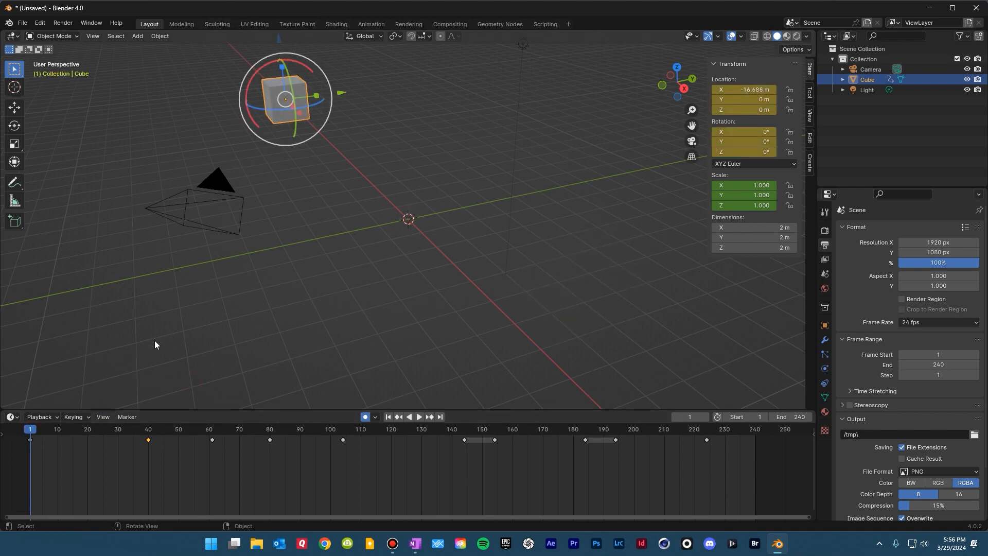
pyautogui.press('space')
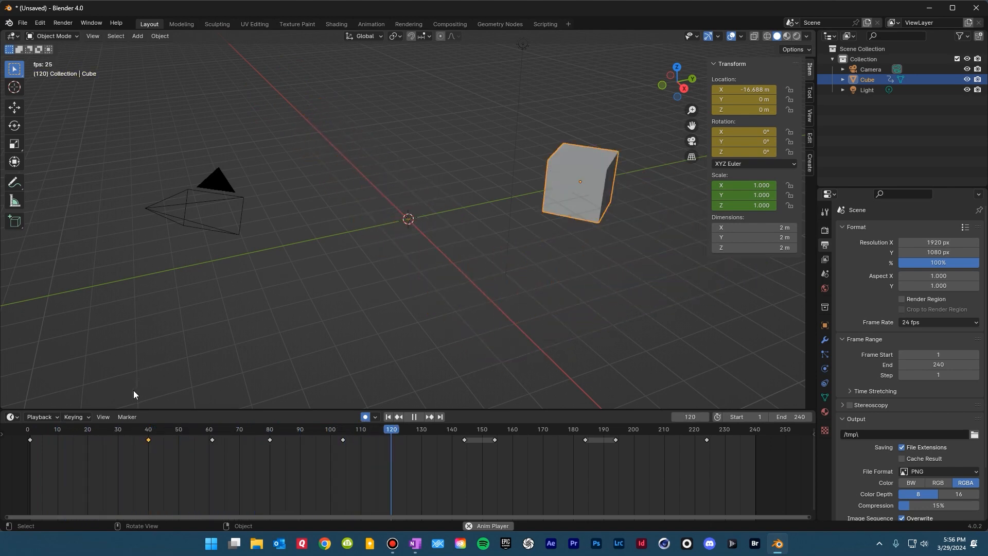
pyautogui.click(33, 429)
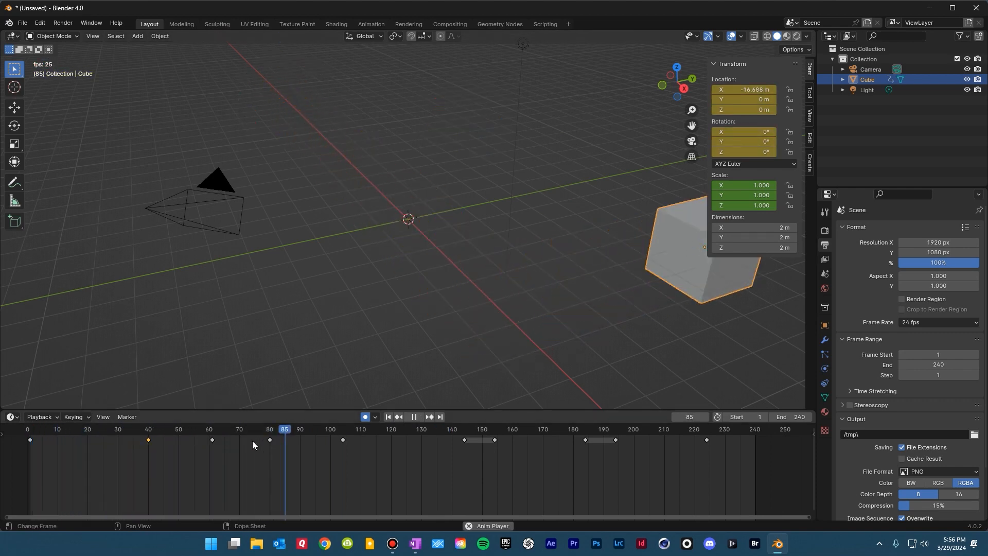
pyautogui.press('space')
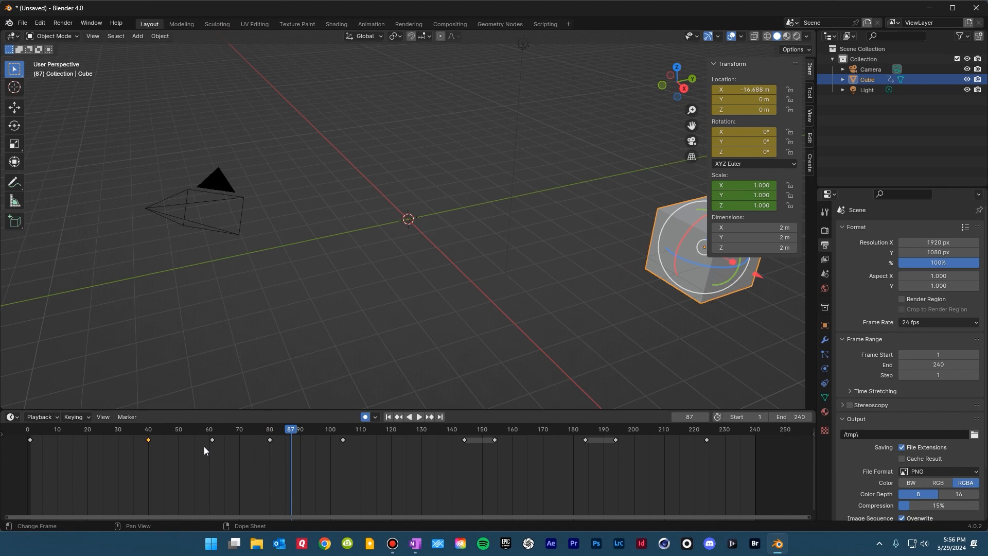
# Step: Undo the interpolation changes and the deletion of the frame 30 keyframe, clear the keyframe selection, and play the animation
pyautogui.hotkey('ctrl', 'z')
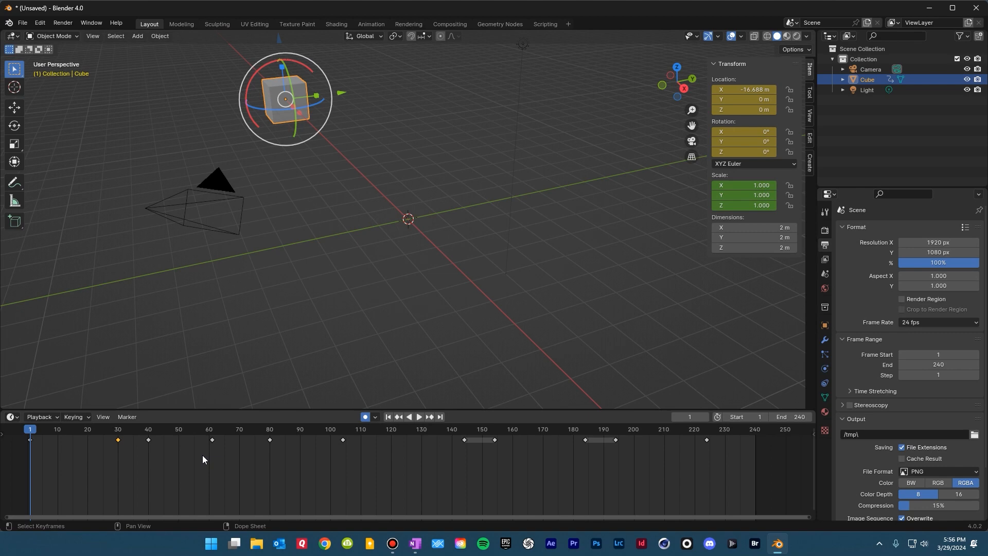
pyautogui.click(202, 454)
pyautogui.press('space')
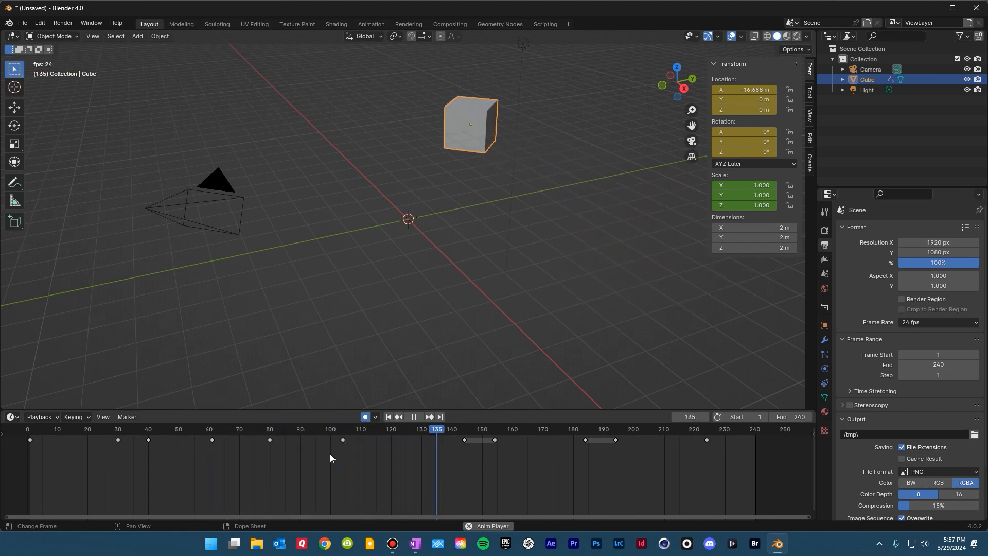
pyautogui.press('space')
# Step: Switch the timeline area to the Graph Editor, enlarge it to about half the window, and bring frame 1 into view
pyautogui.moveTo(292, 409); pyautogui.dragTo(298, 372)
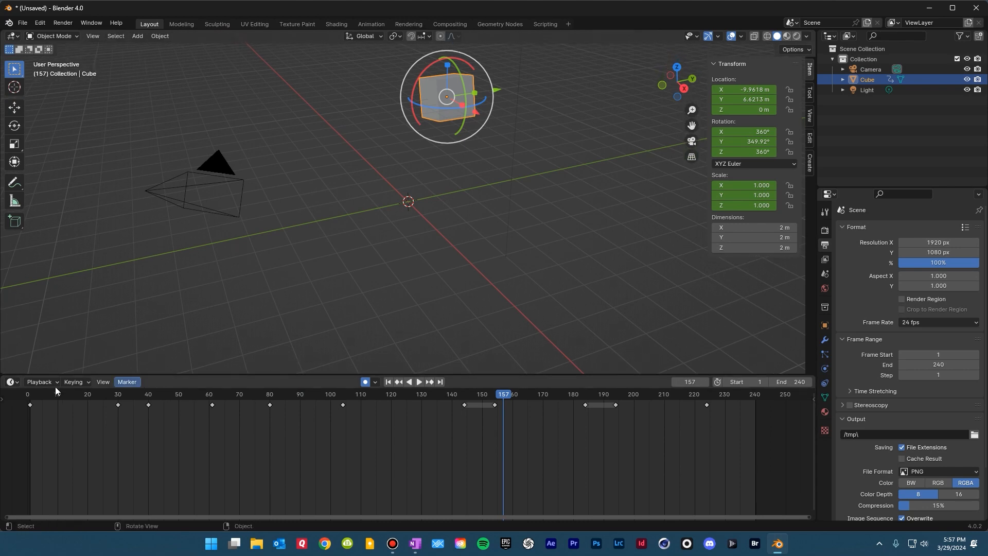
pyautogui.click(16, 384)
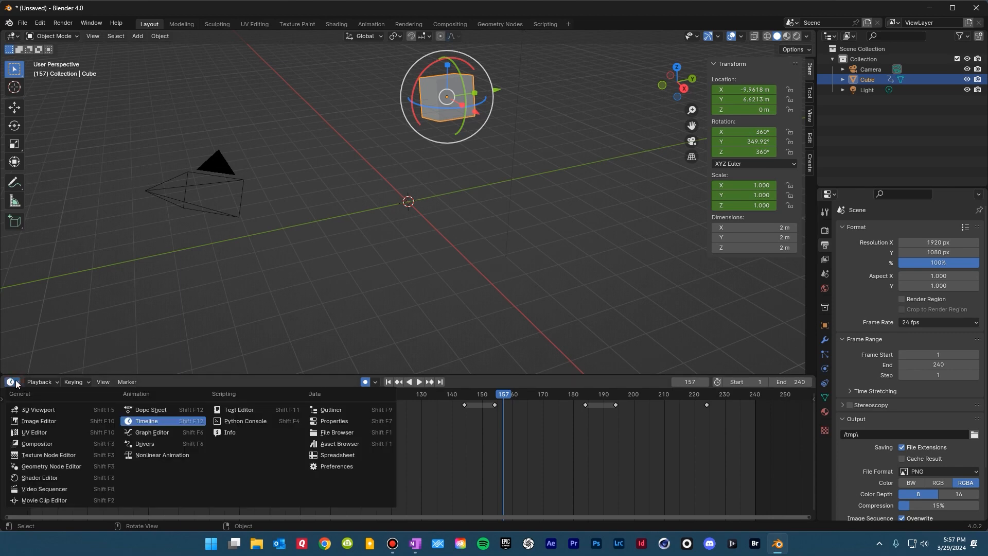
pyautogui.click(154, 431)
pyautogui.moveTo(397, 373); pyautogui.dragTo(408, 240)
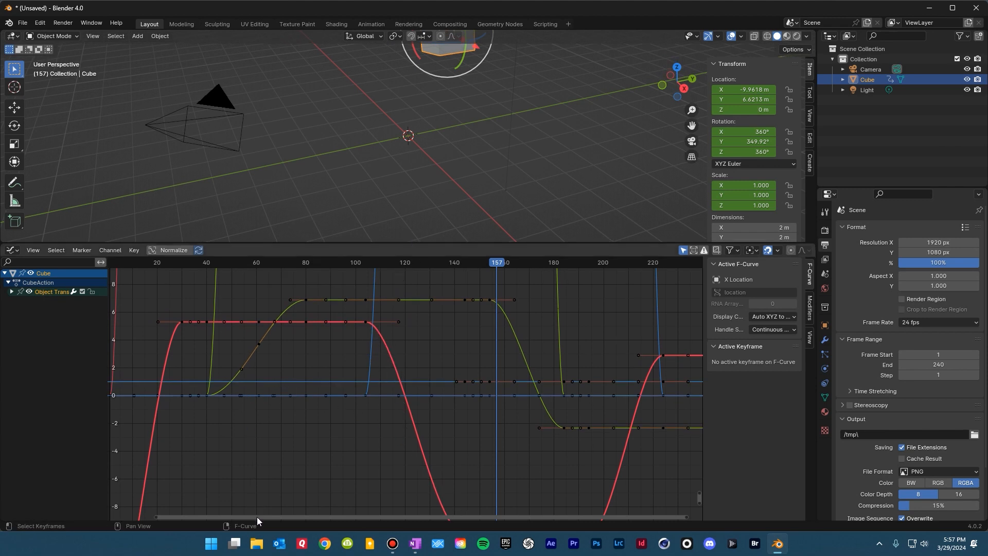
pyautogui.moveTo(255, 517); pyautogui.dragTo(195, 521)
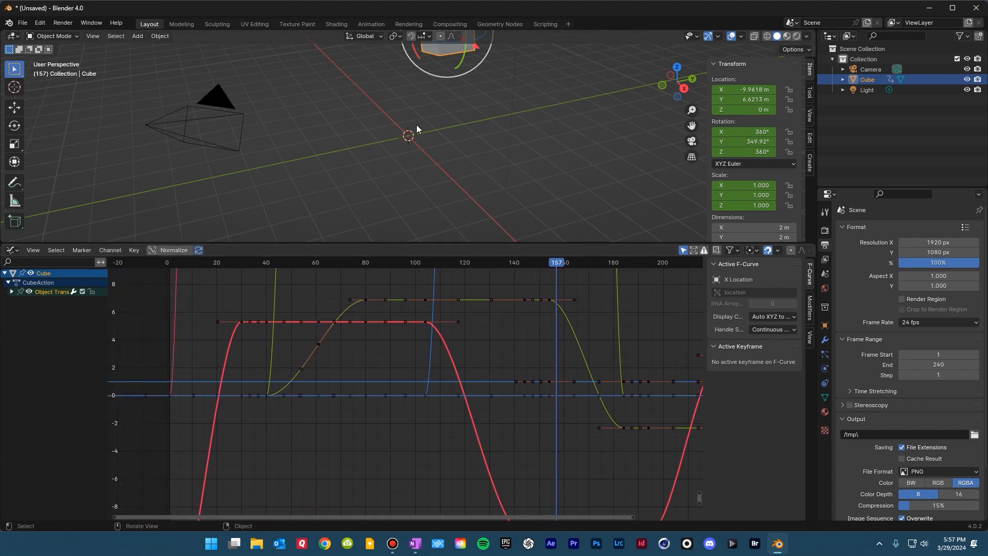
# Step: Zoom out the 3D view to frame the cube's path, and play the animation from frame 1 alongside its curves
pyautogui.scroll(-8, 399, 102)
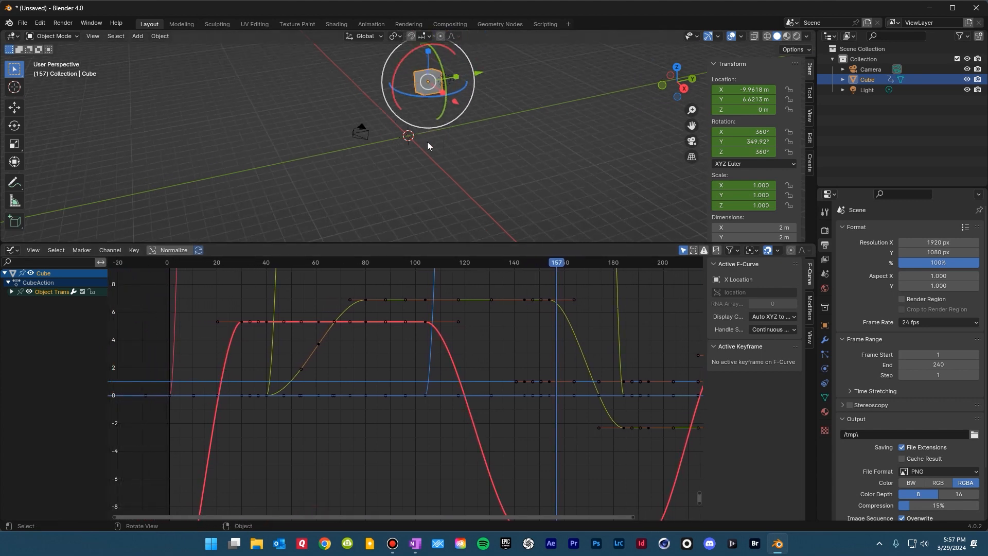
pyautogui.press('space')
pyautogui.press('space')
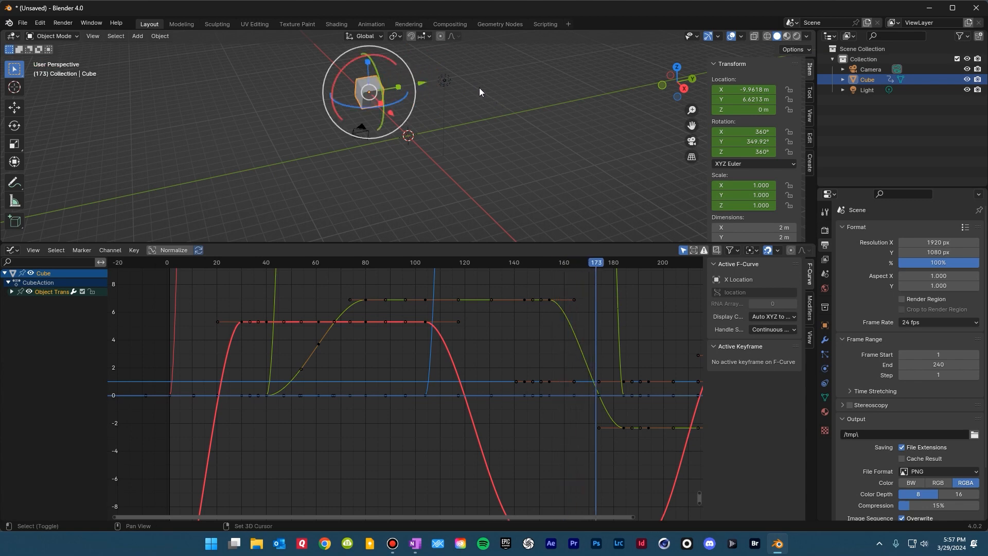
pyautogui.moveTo(480, 88); pyautogui.dragTo(490, 131, button='middle')
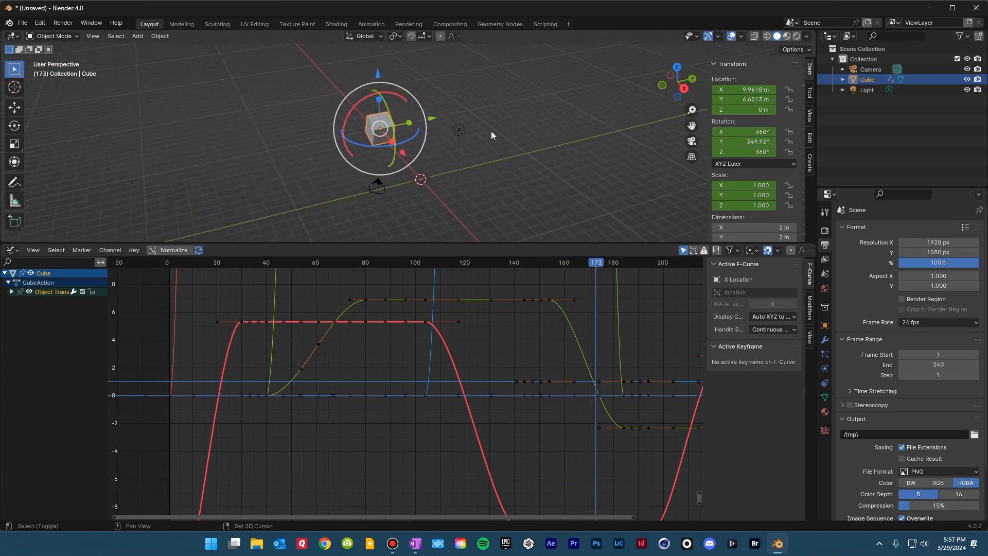
pyautogui.hotkey('shift', 'Left')
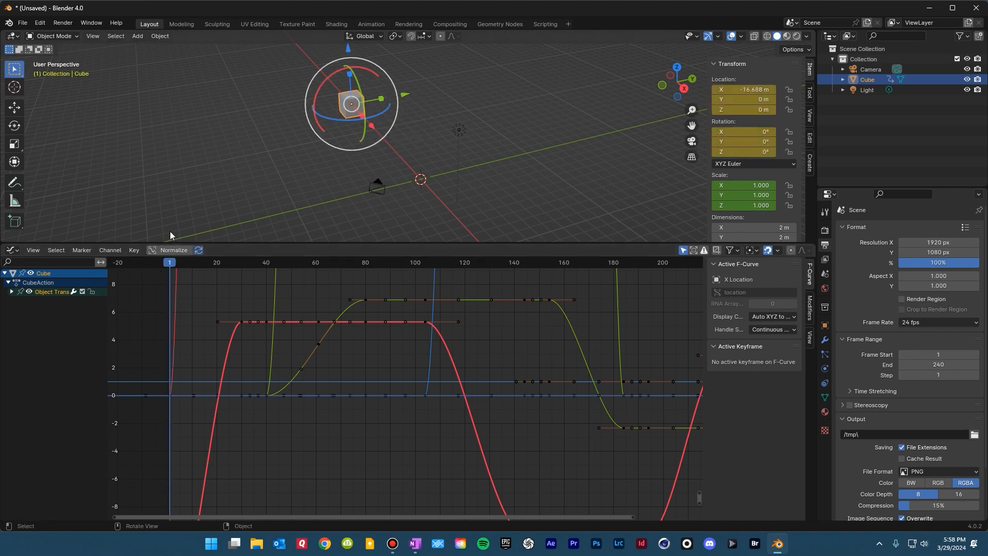
pyautogui.press('space')
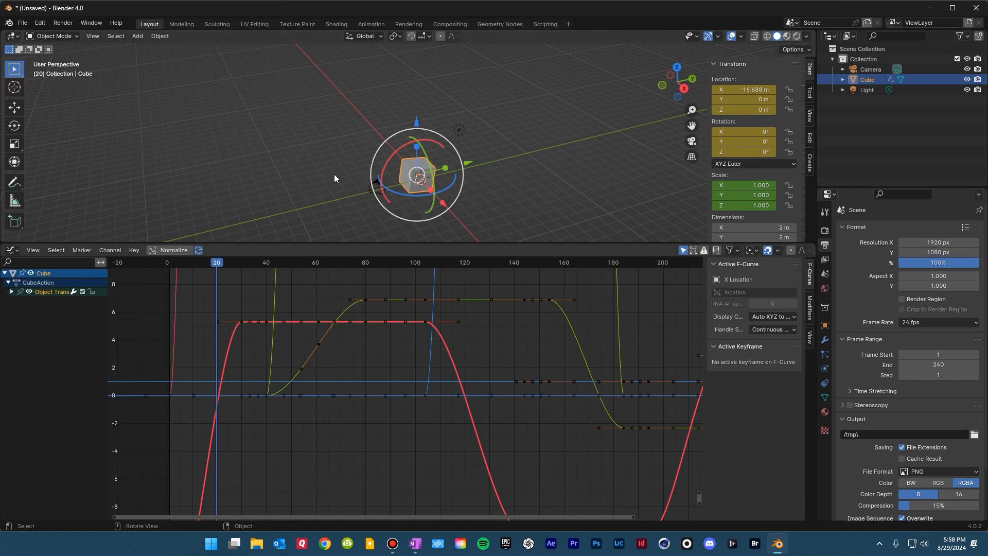
# Step: Expand the cube's Object Transforms channels and hide every curve except X Location, fitting that curve in view
pyautogui.click(12, 292)
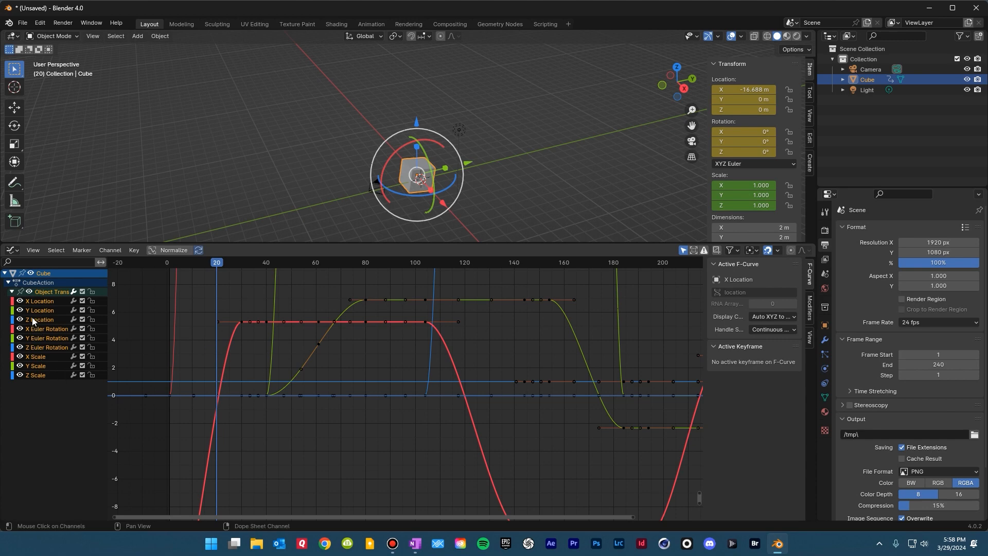
pyautogui.moveTo(20, 310); pyautogui.dragTo(25, 359)
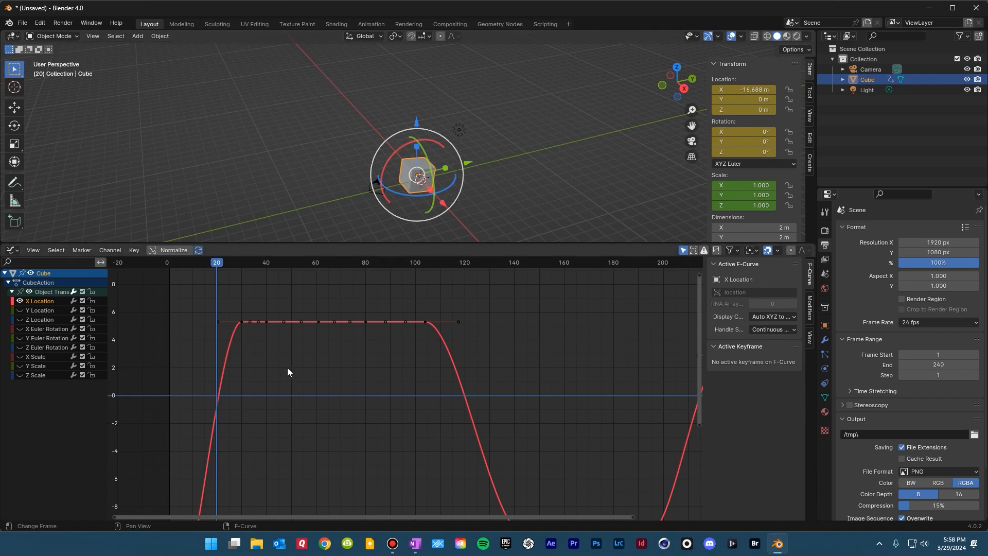
pyautogui.scroll(-2, 294, 370)
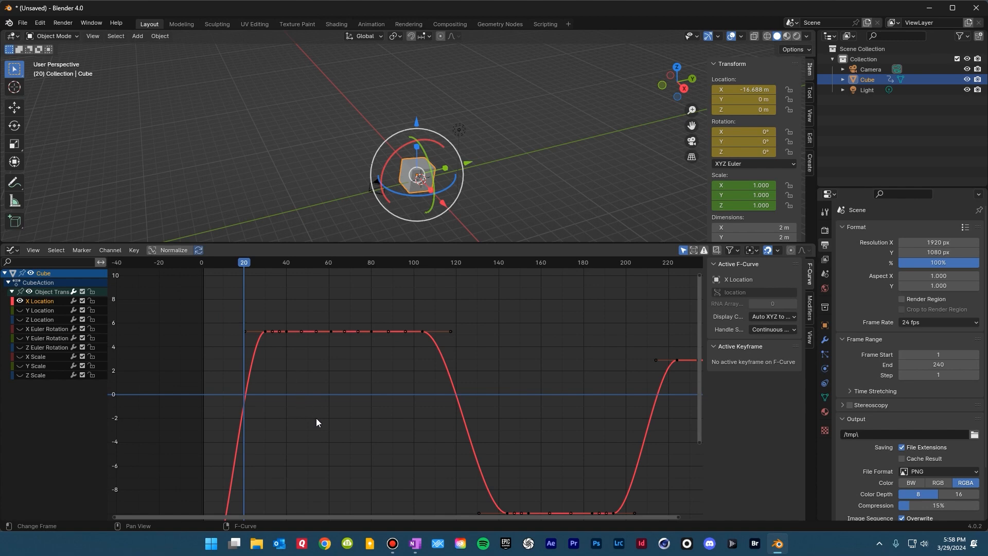
pyautogui.moveTo(316, 419); pyautogui.dragTo(302, 354, button='middle')
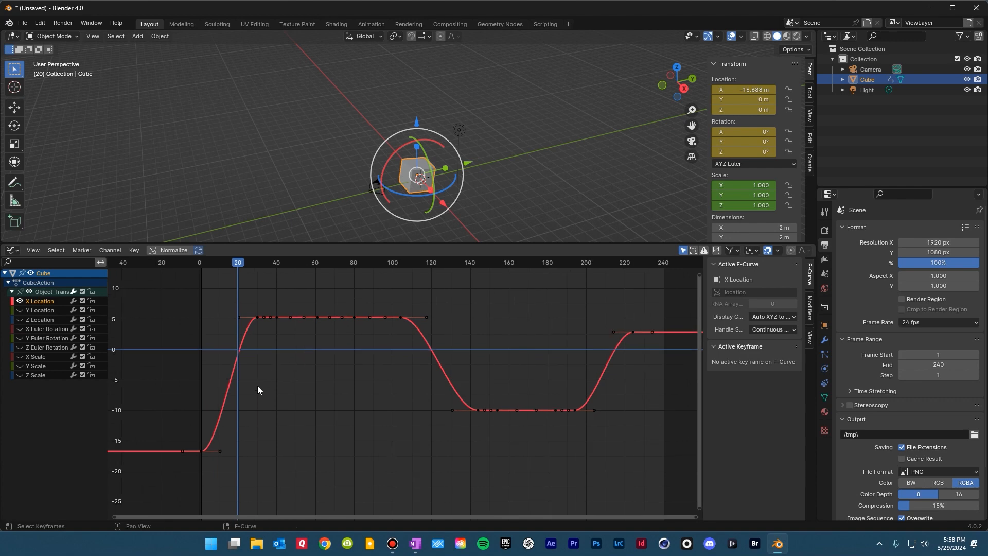
# Step: Stretch the right handle of the X Location keyframe at frame 1 horizontally to about frame 34, and play the result
pyautogui.moveTo(239, 267); pyautogui.dragTo(201, 282)
pyautogui.click(202, 451)
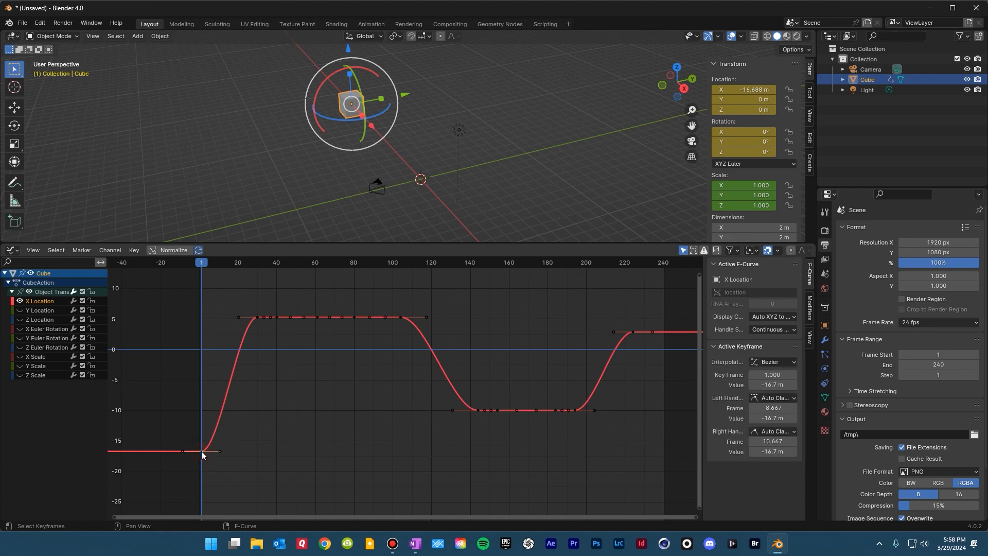
pyautogui.click(257, 317)
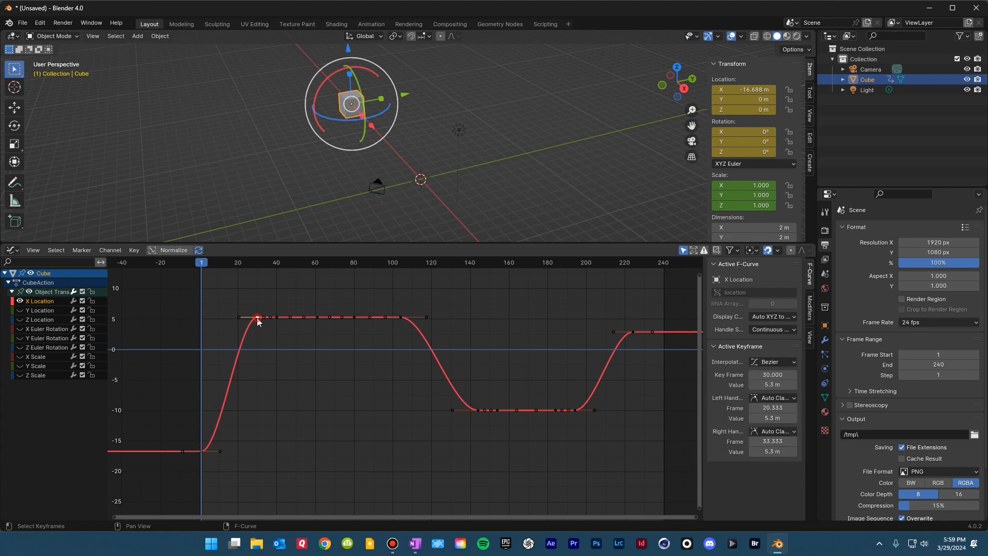
pyautogui.click(203, 451)
pyautogui.moveTo(220, 452); pyautogui.dragTo(267, 450)
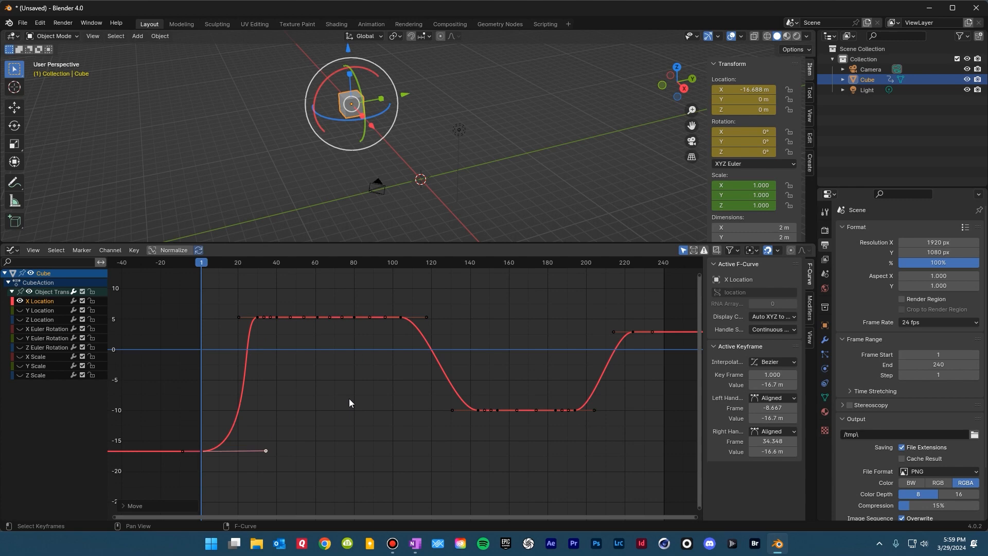
pyautogui.press('space')
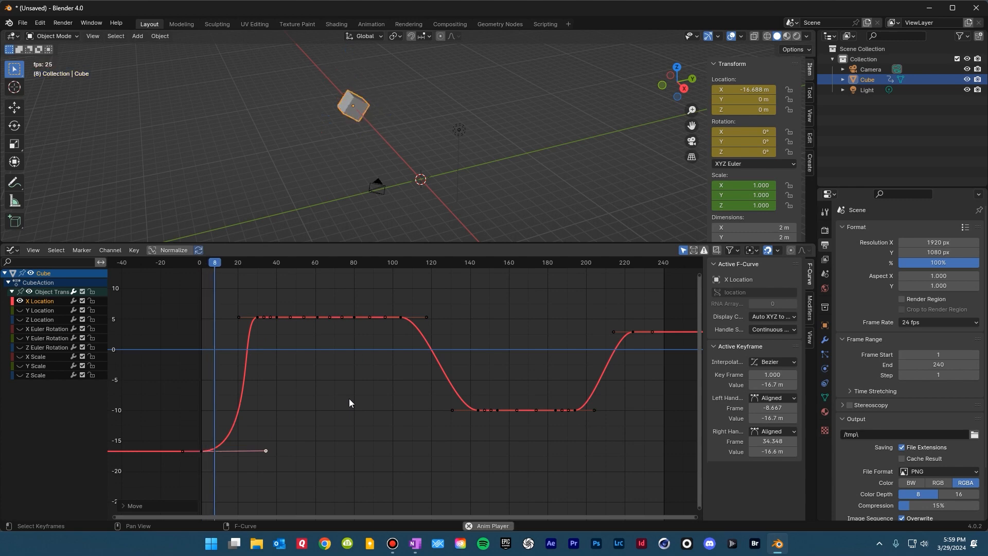
pyautogui.press('space')
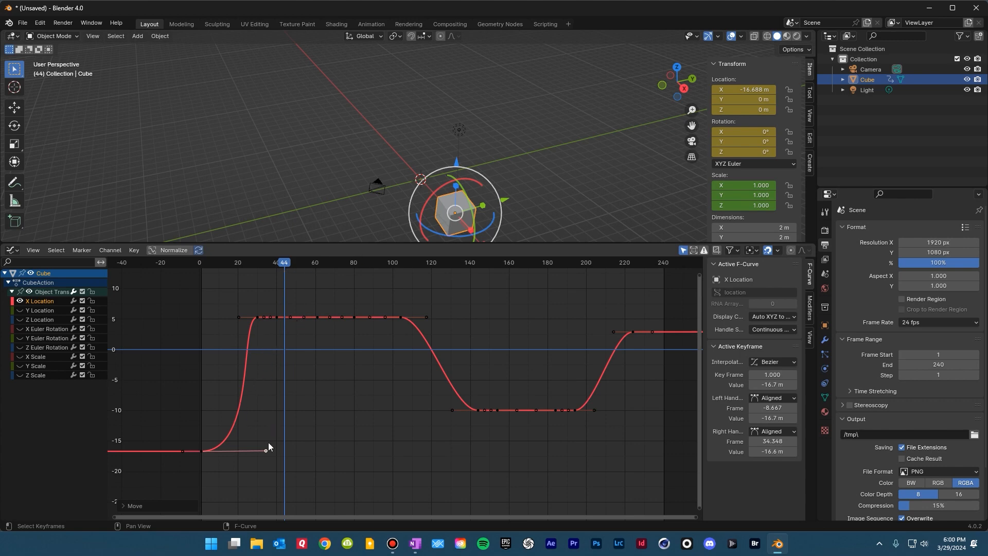
# Step: Angle the frame 1 keyframe's right handle downward to about frame 10.7 and -24.2 m, and play from frame 1
pyautogui.moveTo(265, 451); pyautogui.dragTo(218, 498)
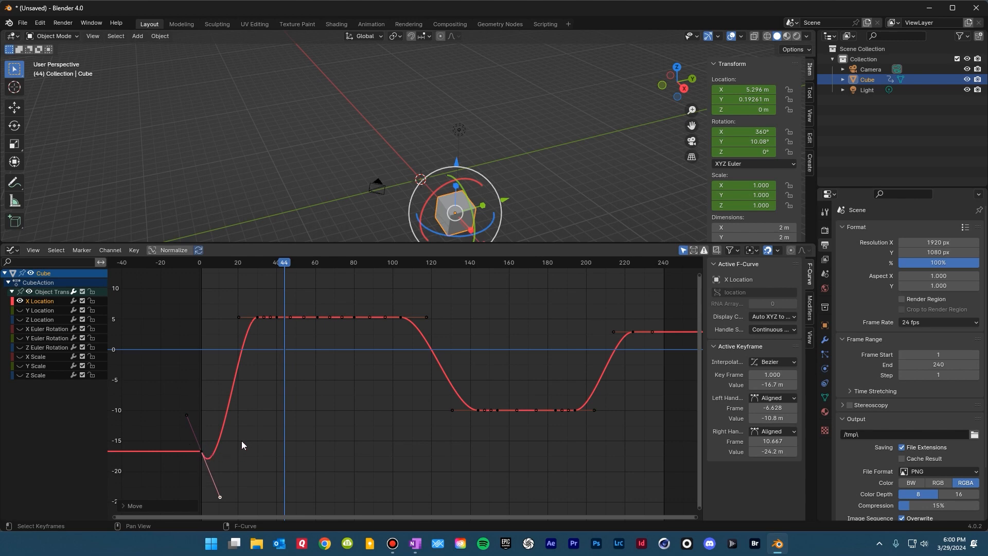
pyautogui.moveTo(219, 262); pyautogui.dragTo(202, 265)
pyautogui.press('space')
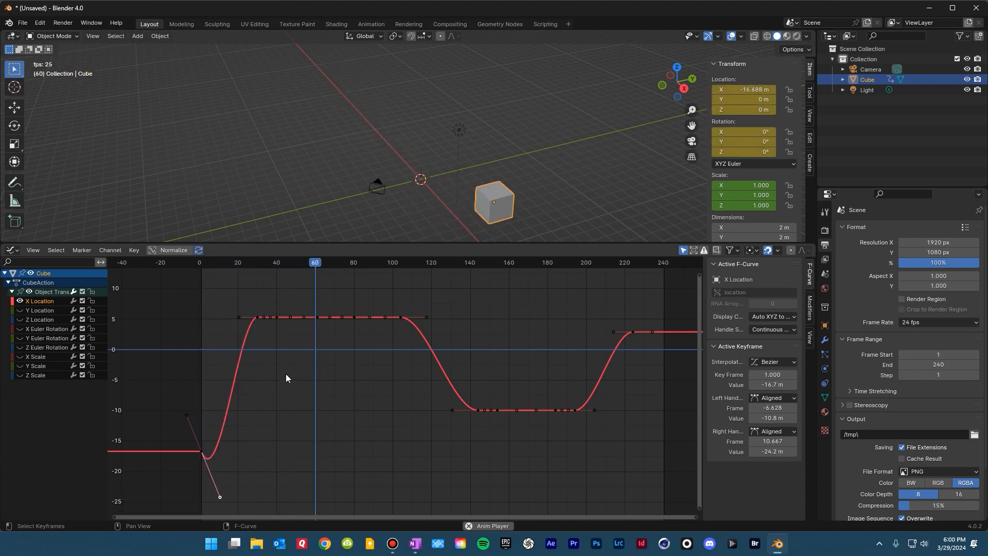
# Step: Rewind to frame 1 and replay the start of the cube's animation with the downward-angled X Location handle
pyautogui.press('space')
pyautogui.click(218, 263)
pyautogui.moveTo(217, 264); pyautogui.dragTo(201, 266)
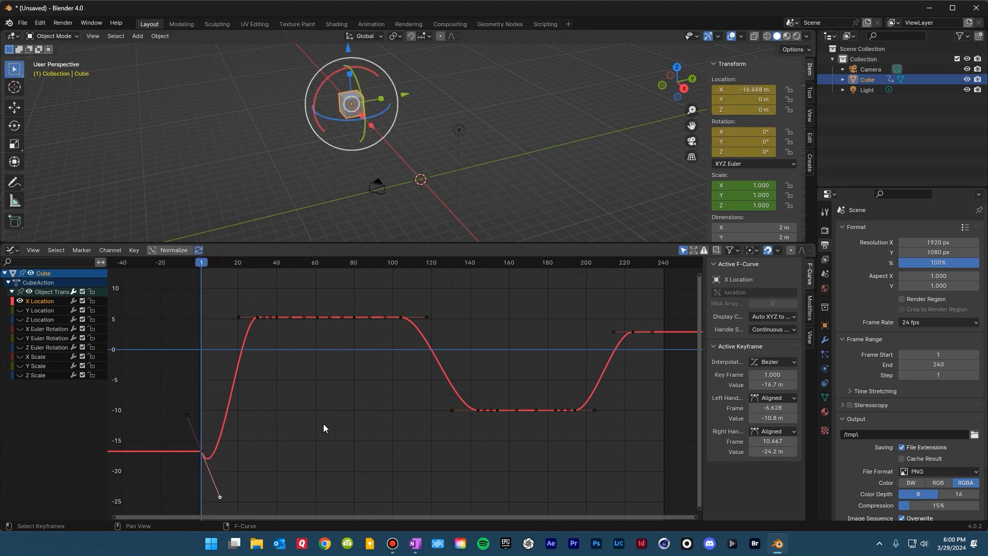
pyautogui.press('space')
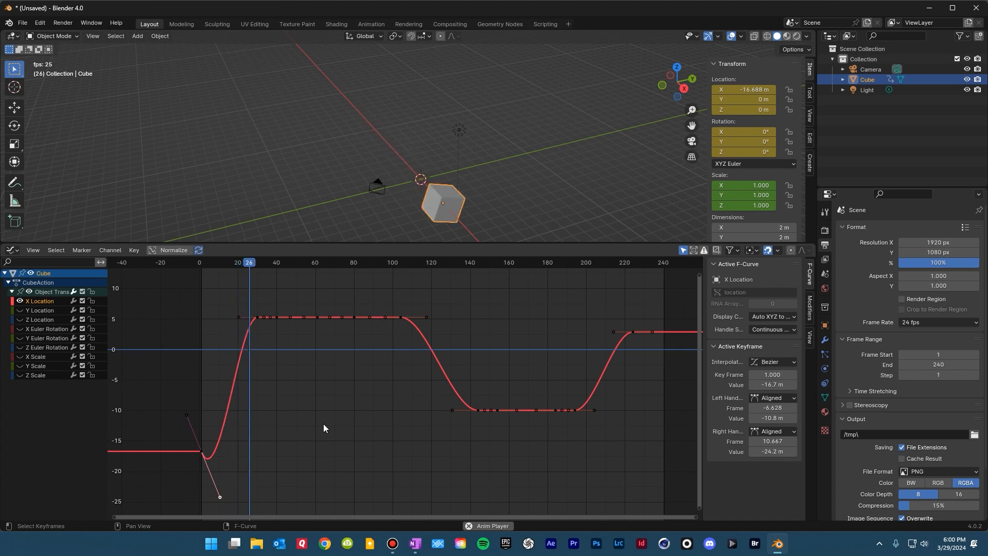
pyautogui.press('space')
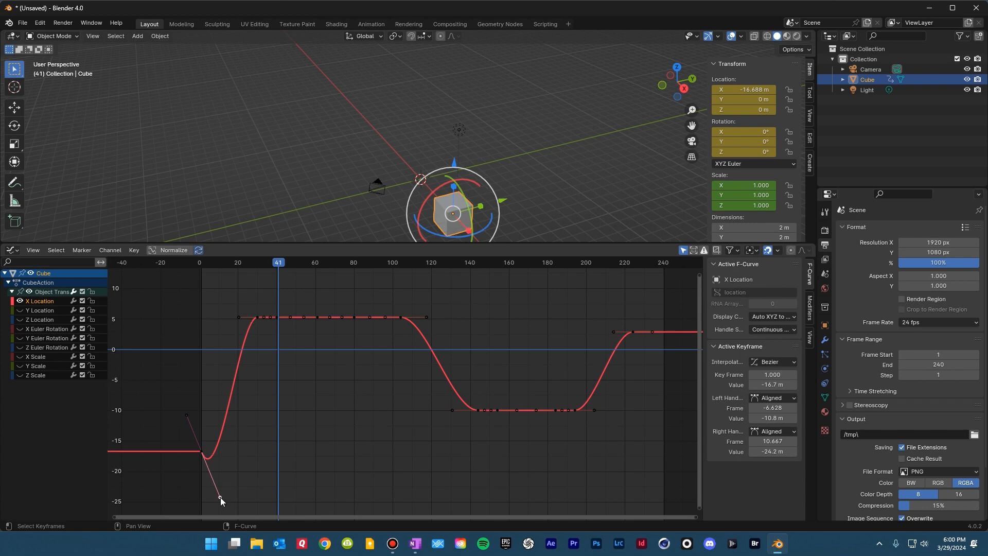
# Step: Point the X Location frame 1 keyframe's right handle straight up to about -3.84 m, and play the result from the start
pyautogui.moveTo(220, 497); pyautogui.dragTo(219, 441)
pyautogui.moveTo(205, 415); pyautogui.dragTo(201, 372)
pyautogui.click(206, 263)
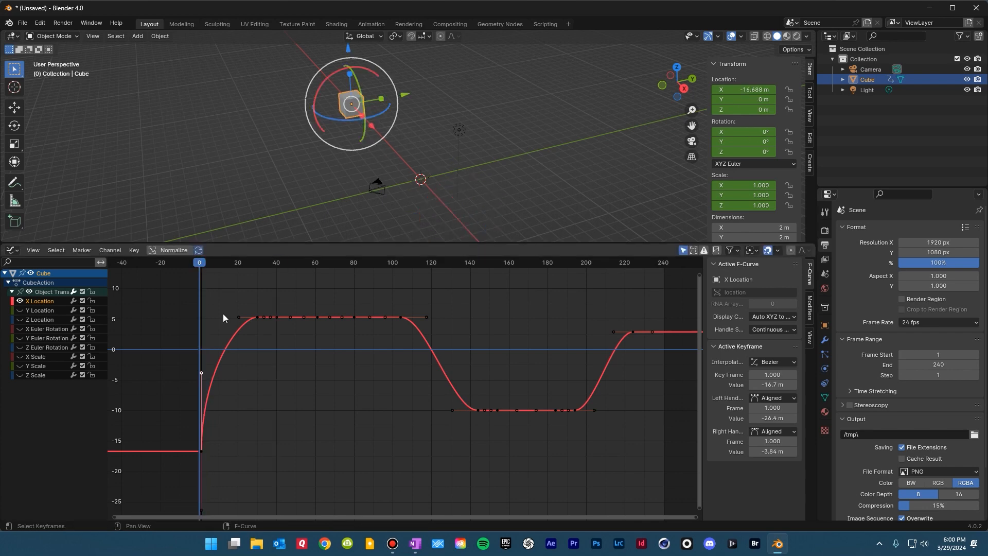
pyautogui.press('space')
pyautogui.press('space')
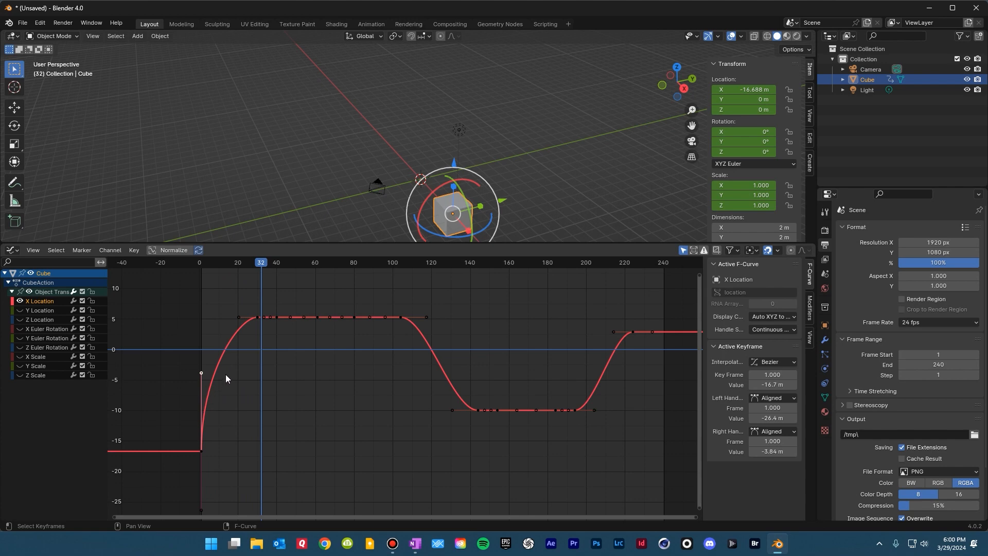
pyautogui.click(202, 264)
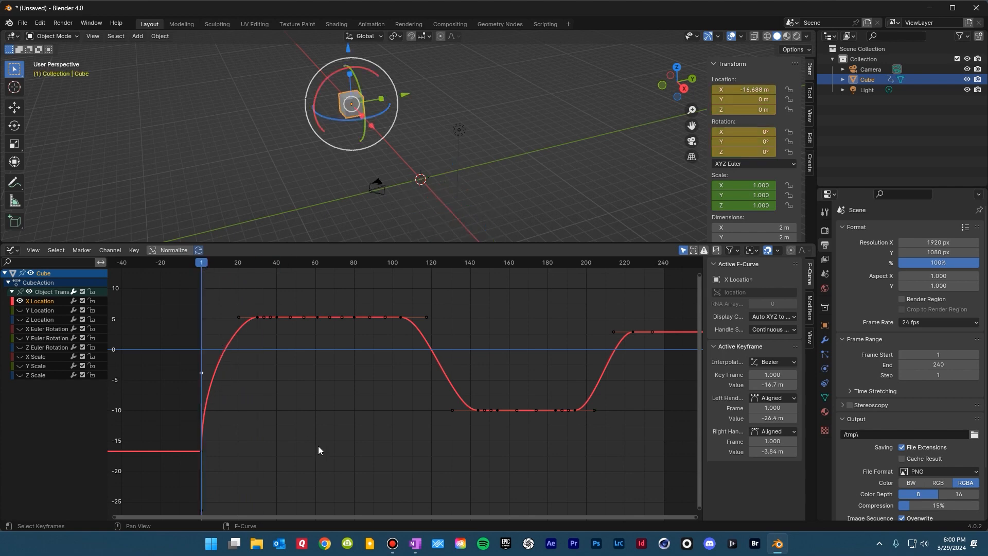
pyautogui.press('space')
pyautogui.press('space')
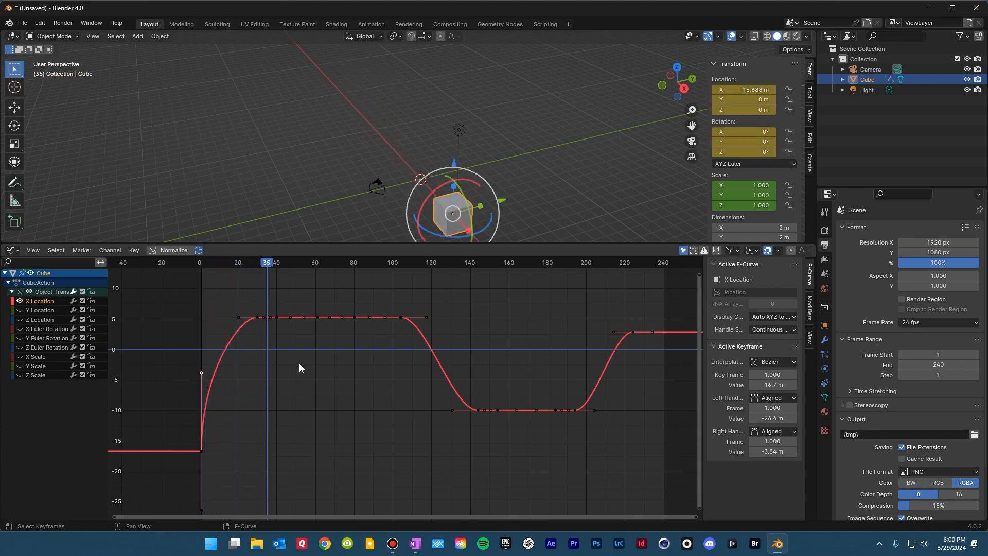
# Step: Hide the X Location curve and show only X Euler Rotation, framing its rise from frame 1 in the graph
pyautogui.click(20, 301)
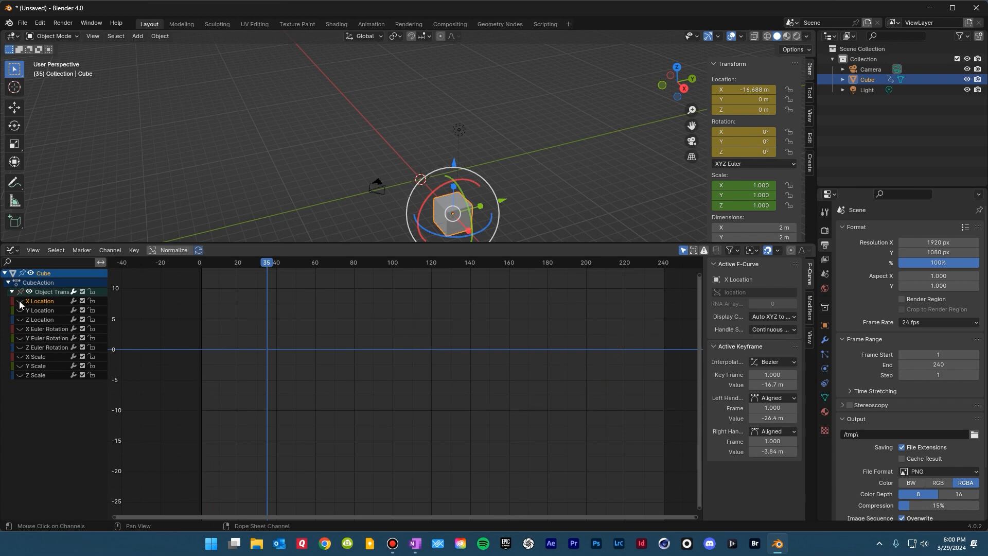
pyautogui.click(36, 329)
pyautogui.click(20, 329)
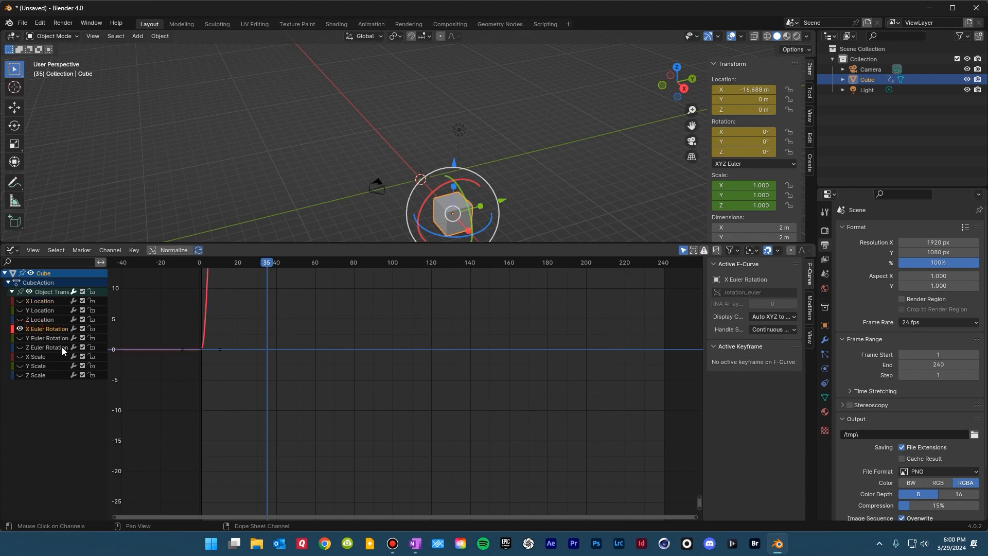
pyautogui.moveTo(320, 320); pyautogui.dragTo(325, 476, button='middle')
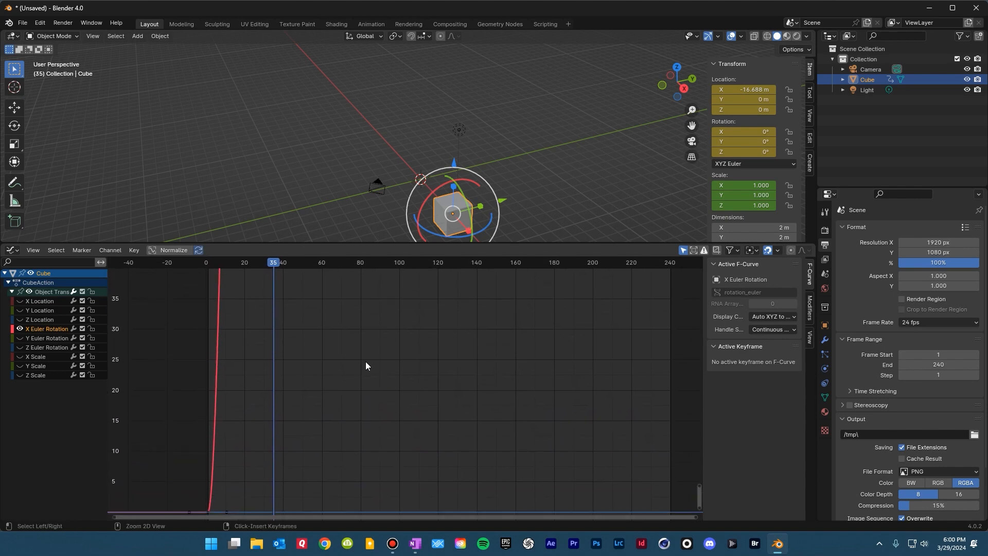
pyautogui.keyDown('ctrl'); pyautogui.moveTo(363, 357); pyautogui.dragTo(359, 399, button='middle'); pyautogui.keyUp('ctrl')
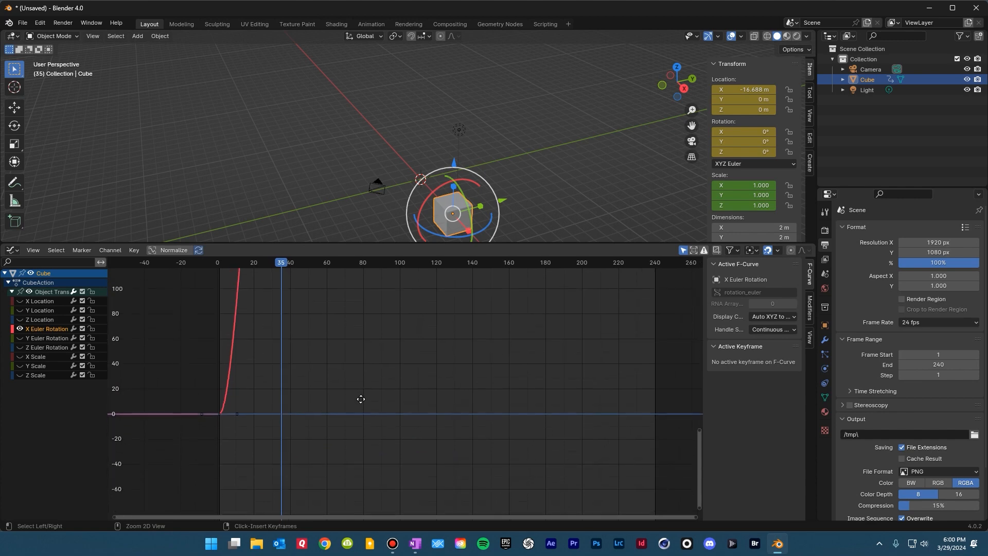
pyautogui.moveTo(397, 326); pyautogui.dragTo(381, 452, button='middle')
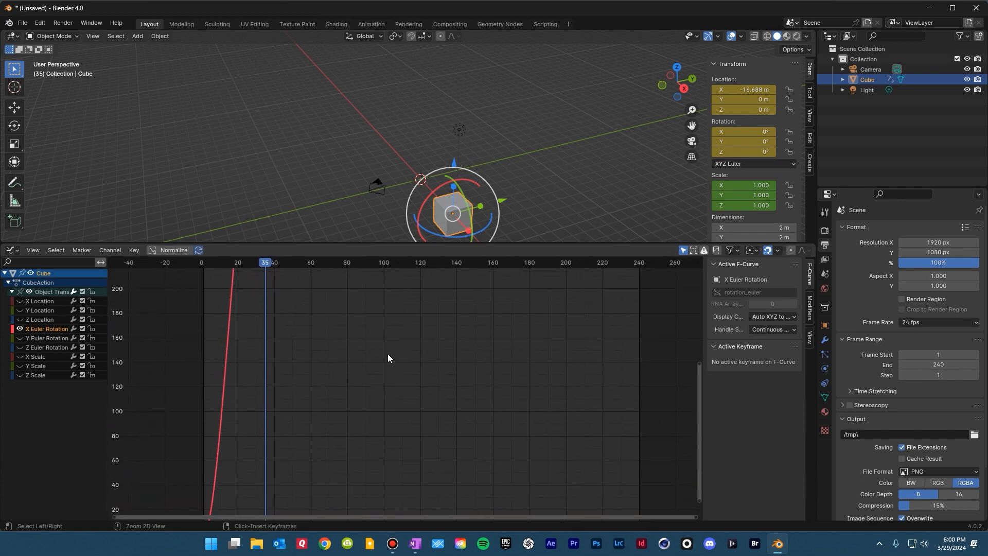
pyautogui.keyDown('ctrl'); pyautogui.moveTo(390, 357); pyautogui.dragTo(393, 388, button='middle'); pyautogui.keyUp('ctrl')
pyautogui.moveTo(340, 368); pyautogui.dragTo(430, 400, button='middle')
pyautogui.scroll(1, 416, 367)
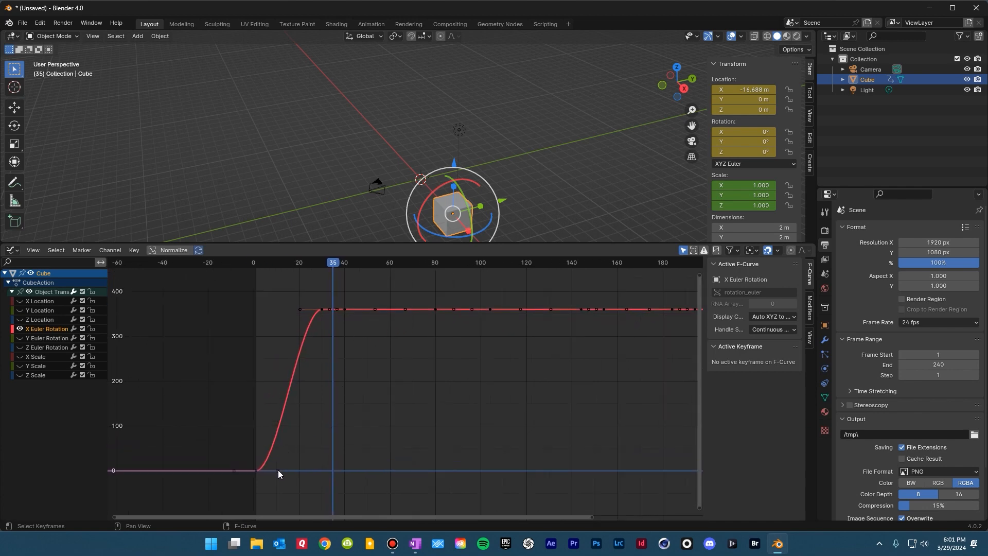
# Step: Stretch the X Euler Rotation frame 1 keyframe's right handle horizontally to about frame 36.7, and play the result
pyautogui.moveTo(277, 470); pyautogui.dragTo(337, 471)
pyautogui.moveTo(278, 261); pyautogui.dragTo(233, 264)
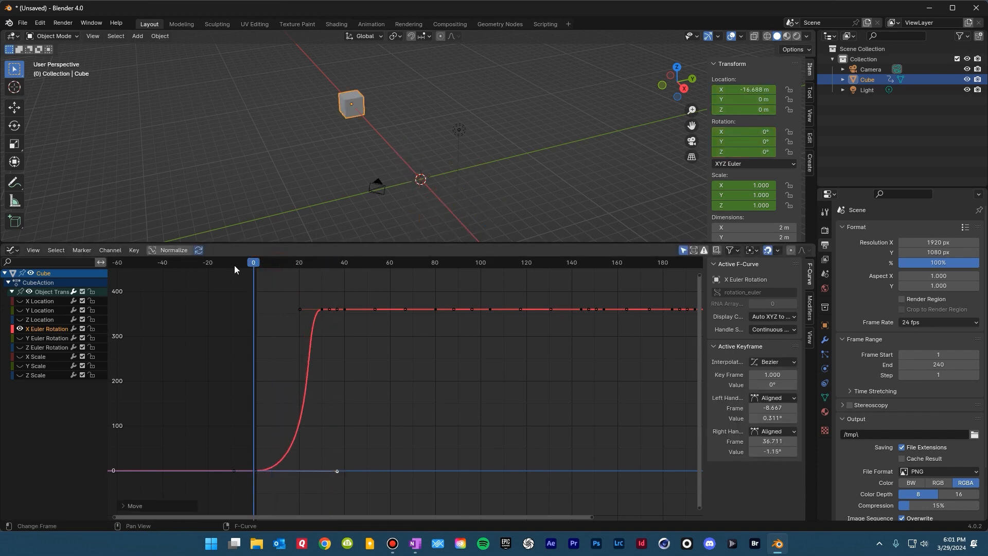
pyautogui.press('space')
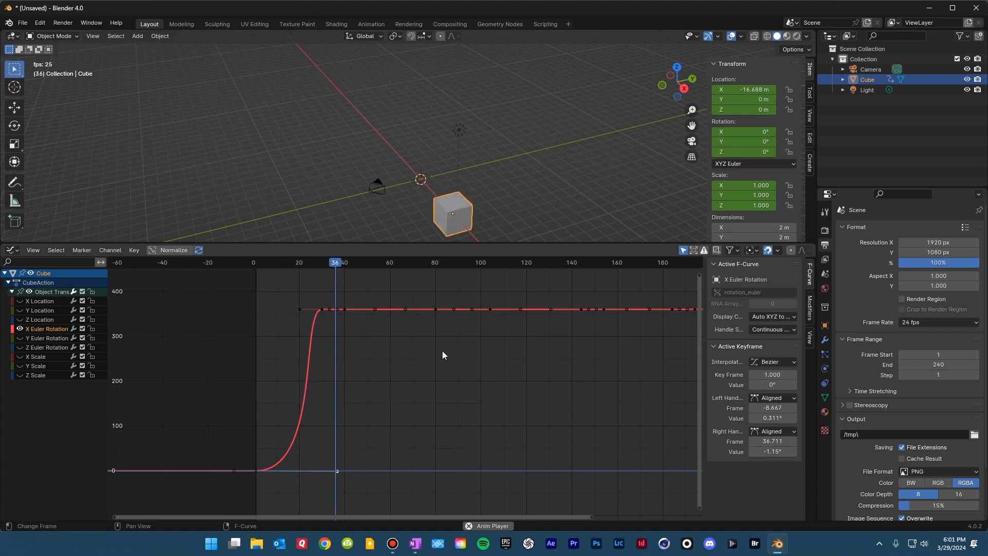
pyautogui.press('space')
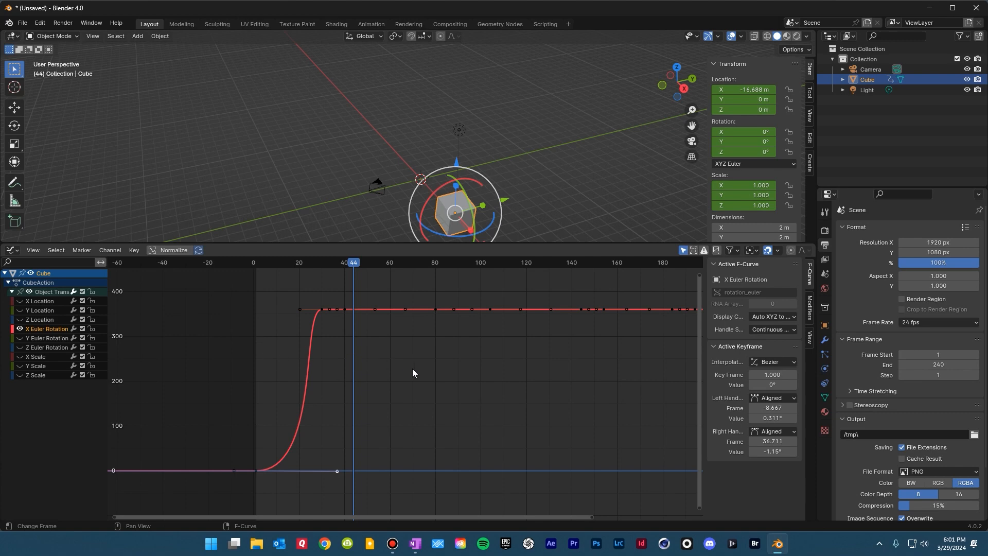
# Step: Switch the Graph Editor area back to the Timeline and shrink it to enlarge the 3D view
pyautogui.click(13, 251)
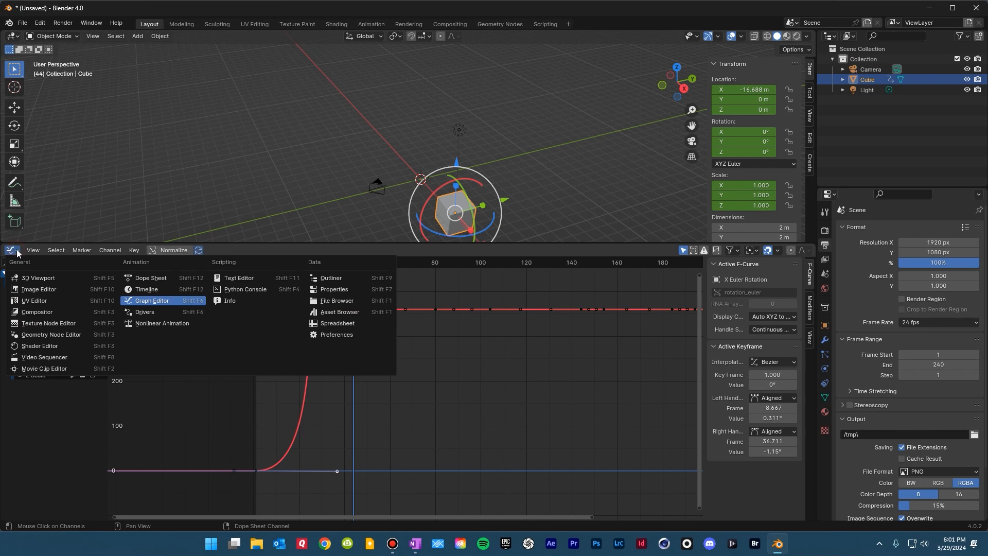
pyautogui.click(147, 289)
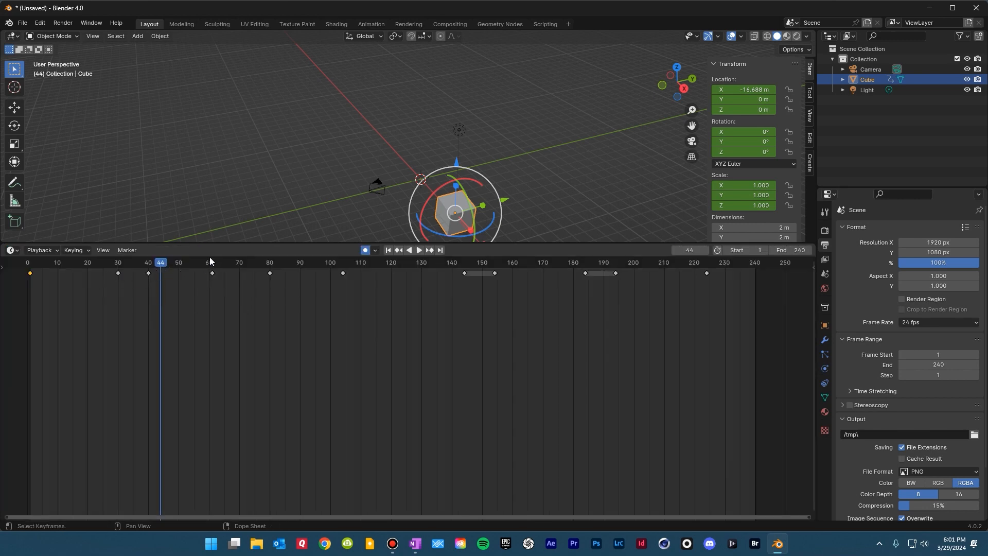
pyautogui.moveTo(223, 245); pyautogui.dragTo(239, 378)
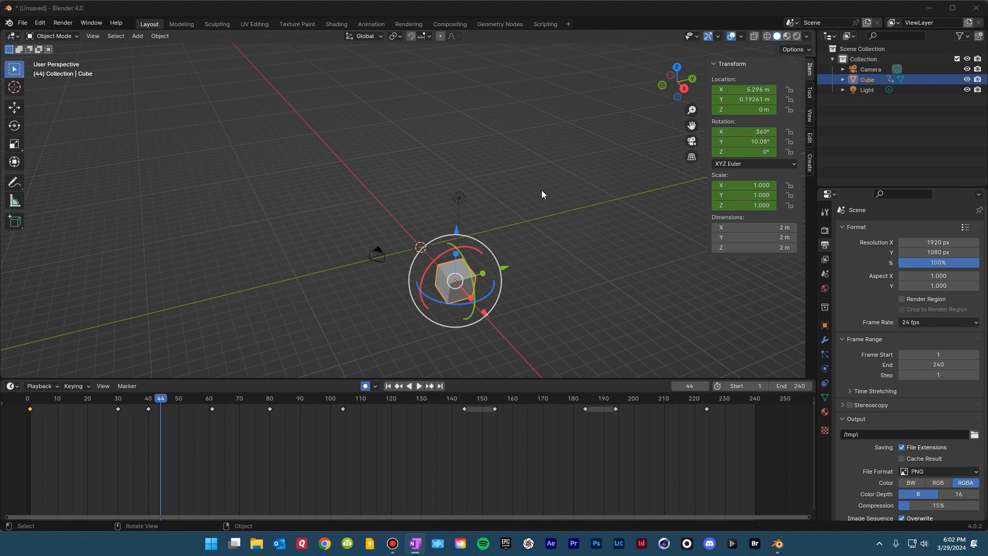
# Step: Select the Camera object and look at the scene through it in camera view
pyautogui.click(870, 70)
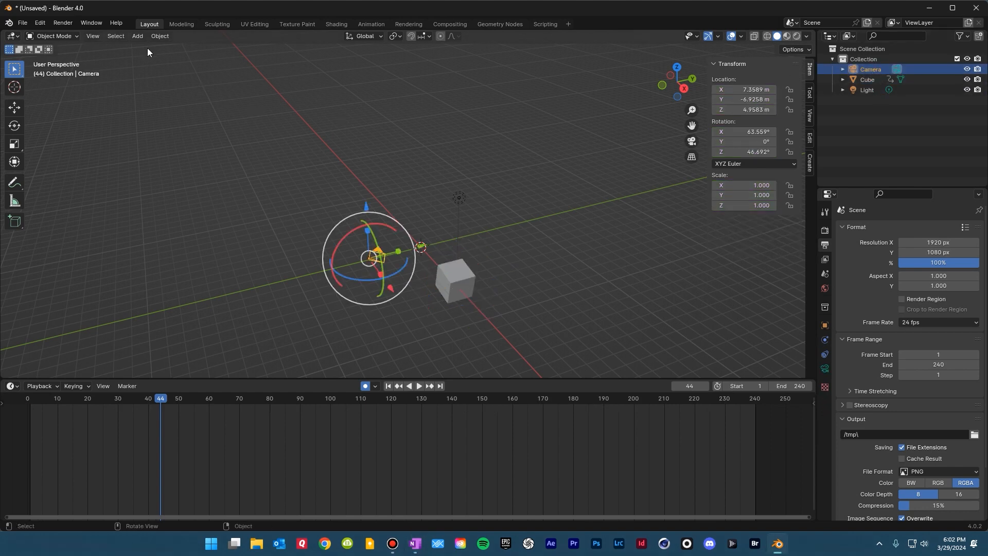
pyautogui.click(135, 36)
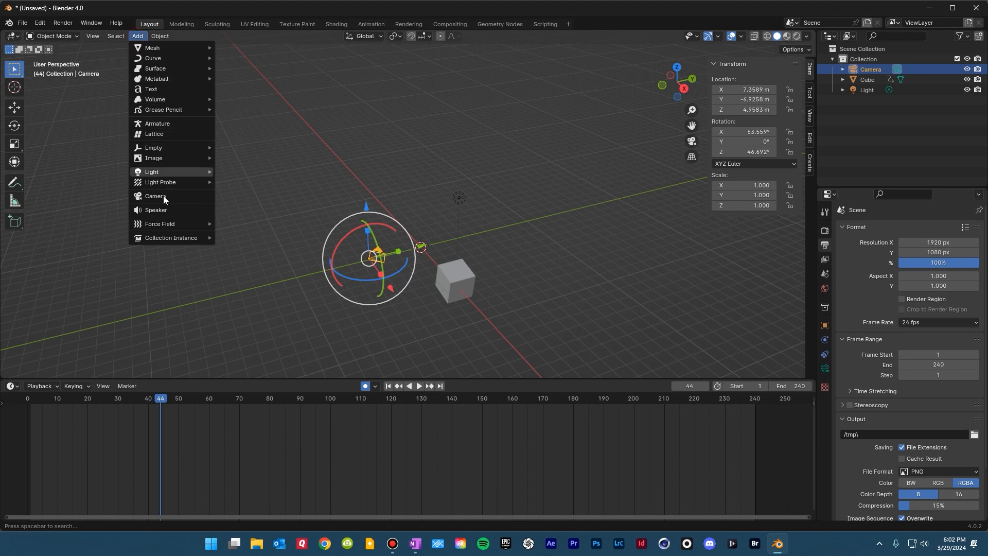
pyautogui.click(888, 143)
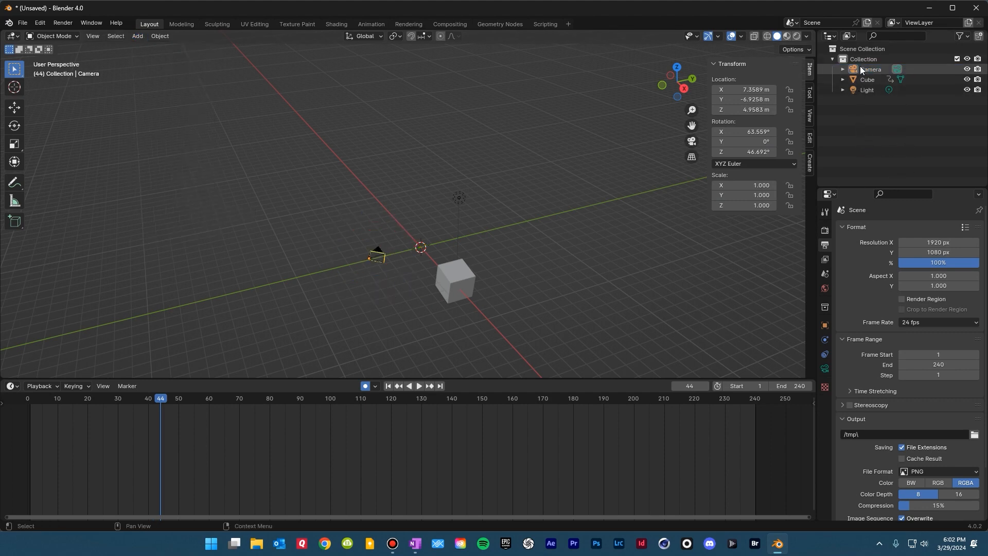
pyautogui.click(692, 141)
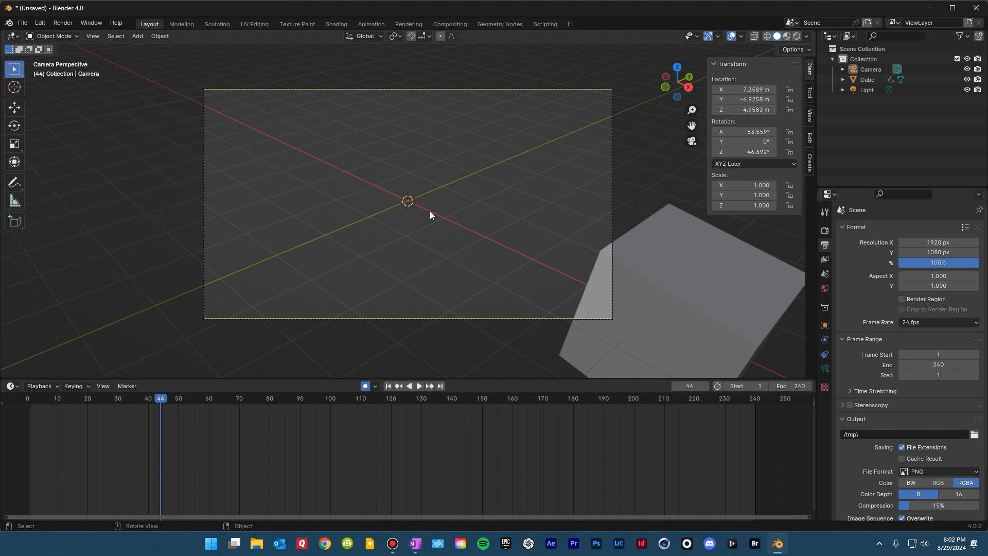
pyautogui.moveTo(431, 211); pyautogui.dragTo(474, 187, button='middle')
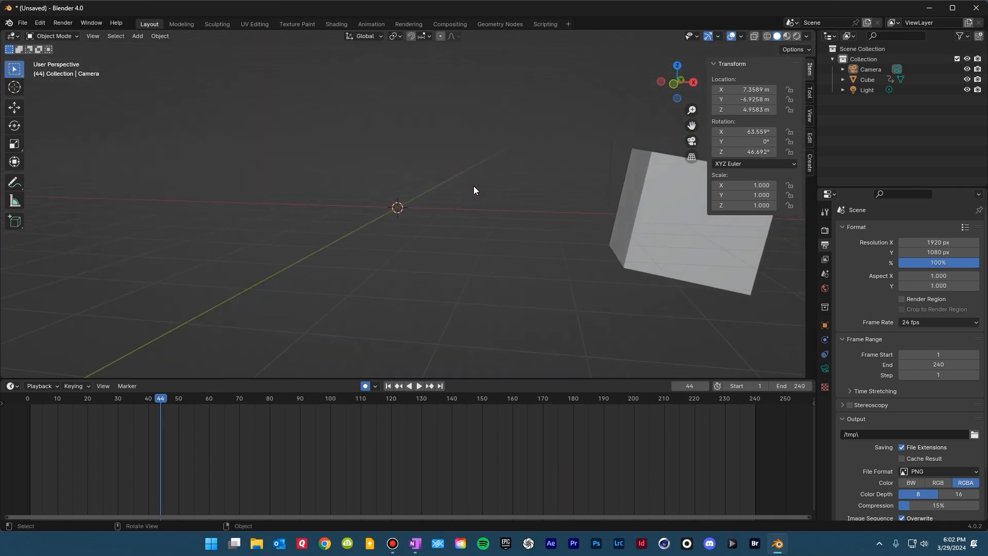
pyautogui.press('KP_0')
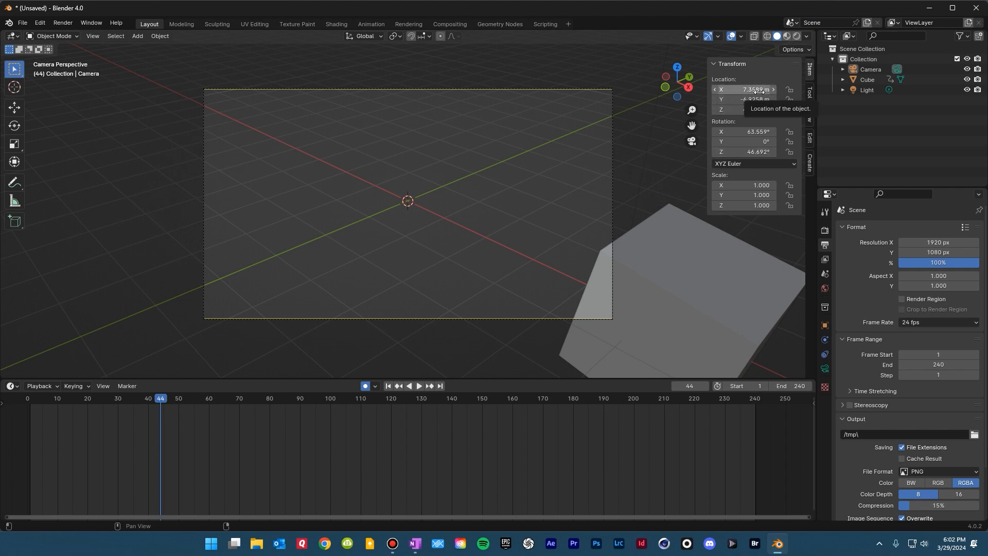
# Step: Widen the 3D view's sidebar and lock the camera to the view
pyautogui.press('n')
pyautogui.press('n')
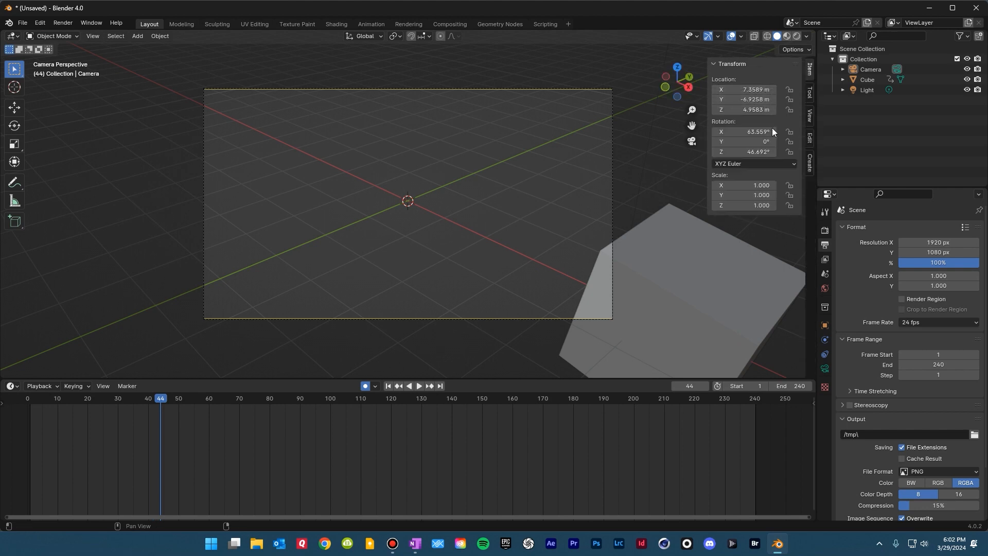
pyautogui.click(808, 117)
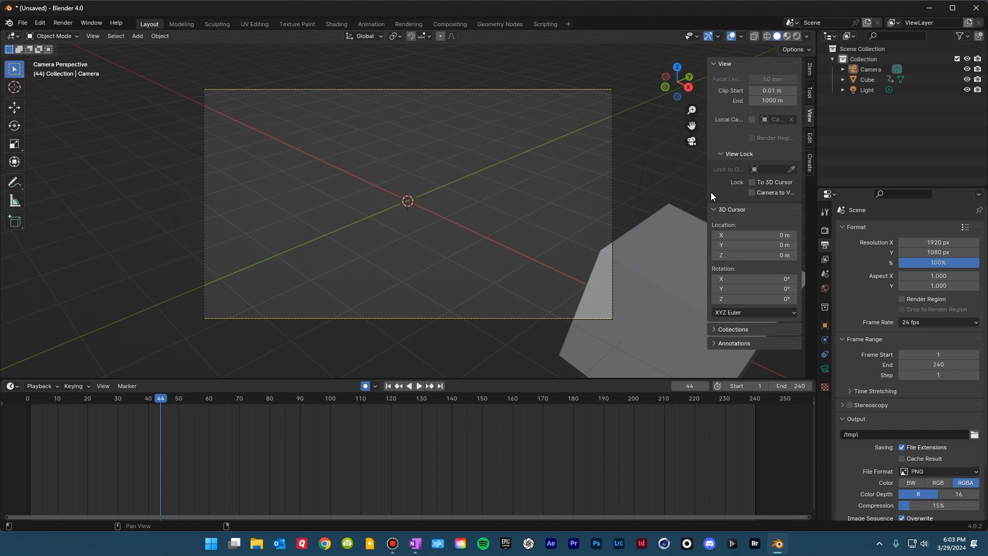
pyautogui.moveTo(708, 193); pyautogui.dragTo(662, 194)
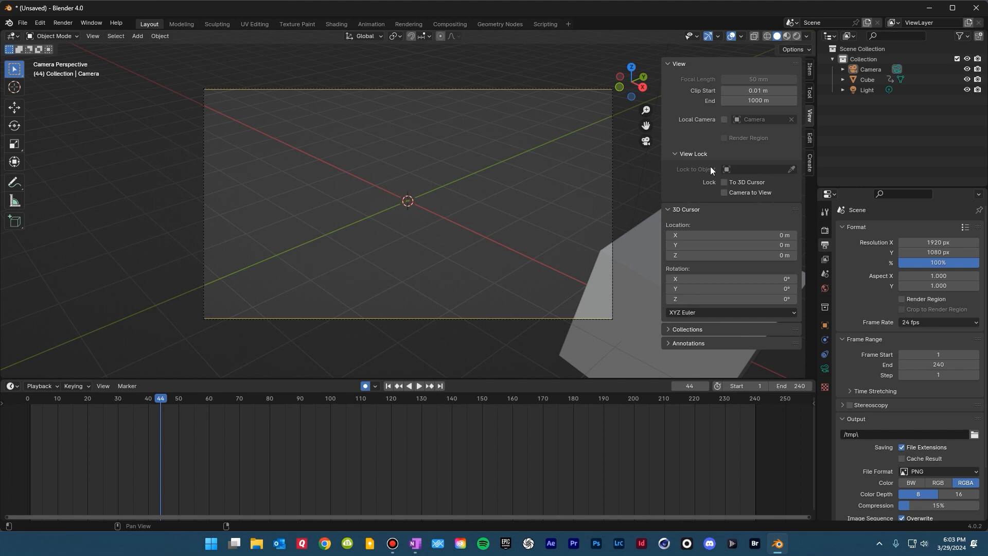
pyautogui.click(724, 192)
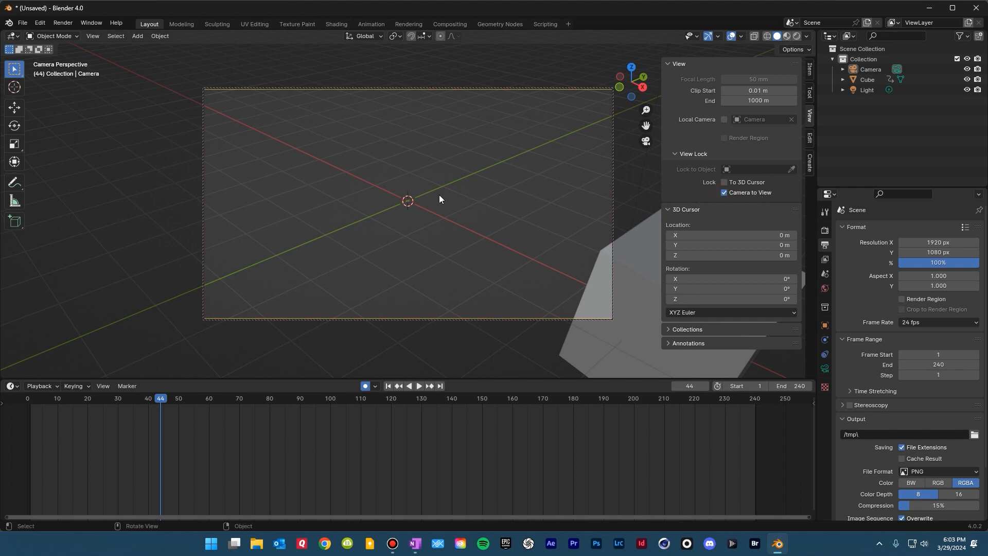
# Step: Orbit the locked camera to a lower angle at frame 44 to bring more of the cube into frame, and return to frame 1
pyautogui.moveTo(471, 197); pyautogui.dragTo(364, 121, button='middle')
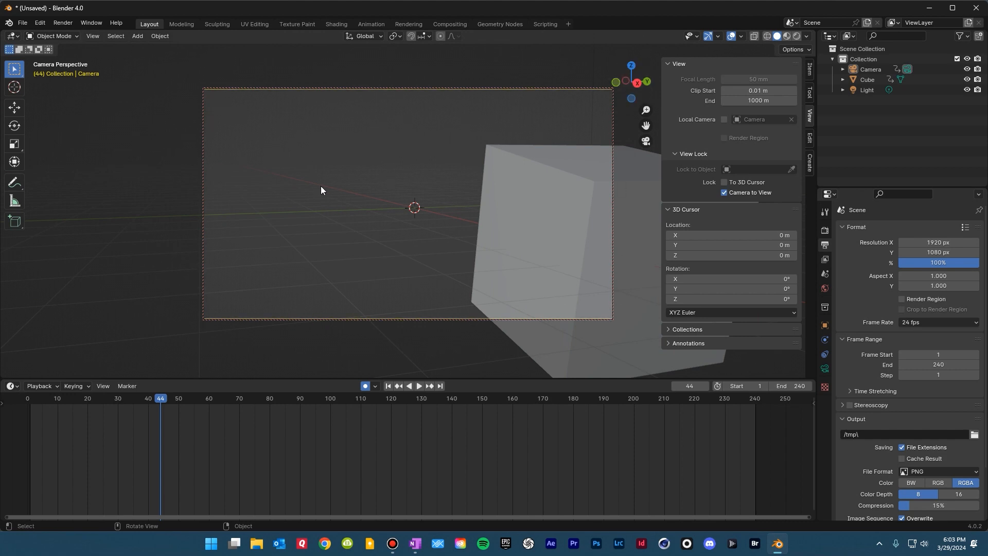
pyautogui.moveTo(156, 401); pyautogui.dragTo(79, 406)
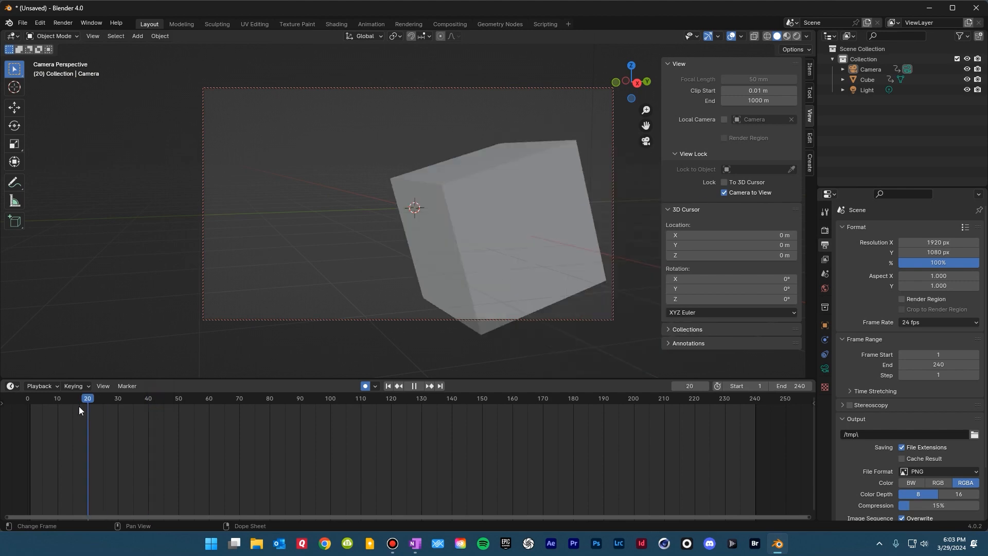
pyautogui.hotkey('shift', 'Left')
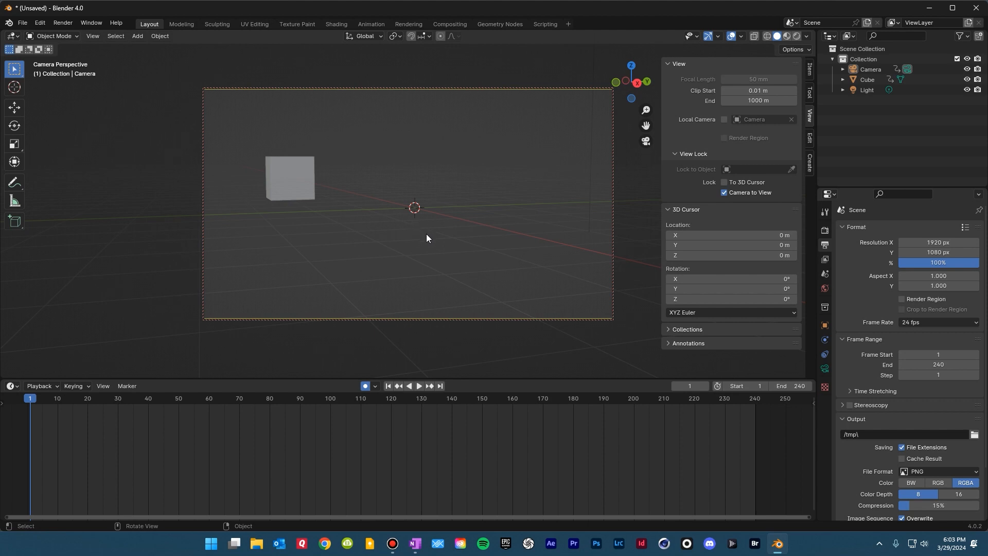
# Step: Reframe the camera at frame 1 to about 9.23, -6.29, 2.24 m, and select it to show its transforms and keyframes
pyautogui.moveTo(429, 242); pyautogui.dragTo(524, 252, button='middle')
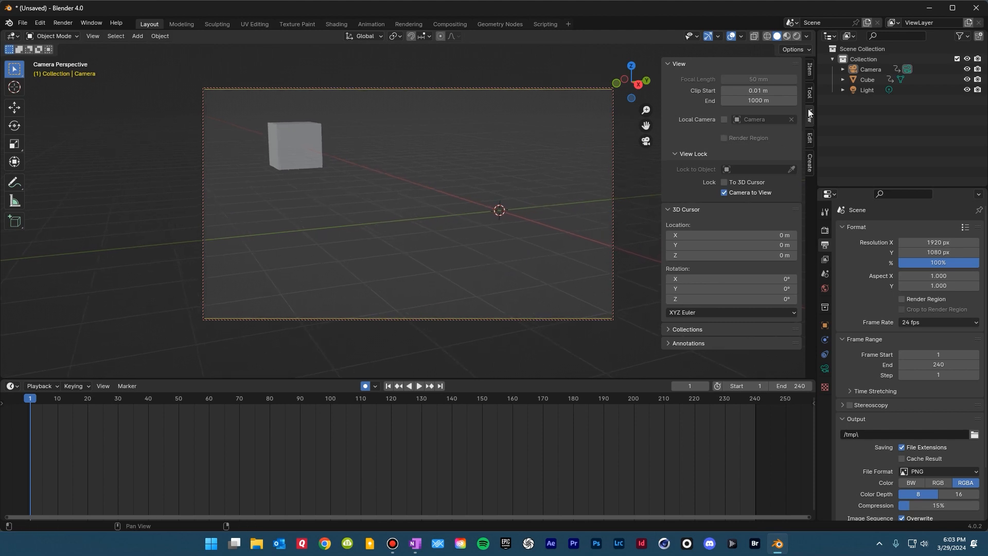
pyautogui.click(810, 70)
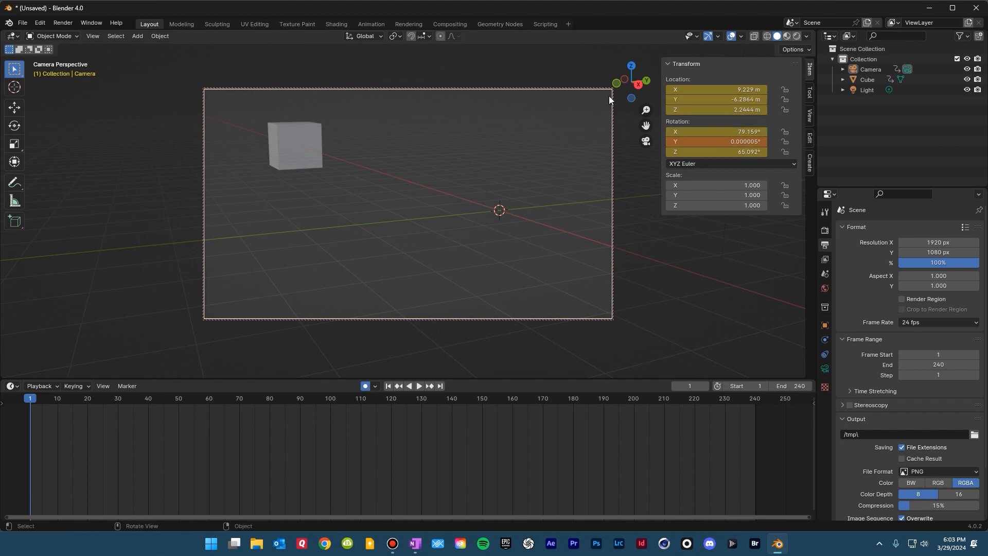
pyautogui.click(860, 70)
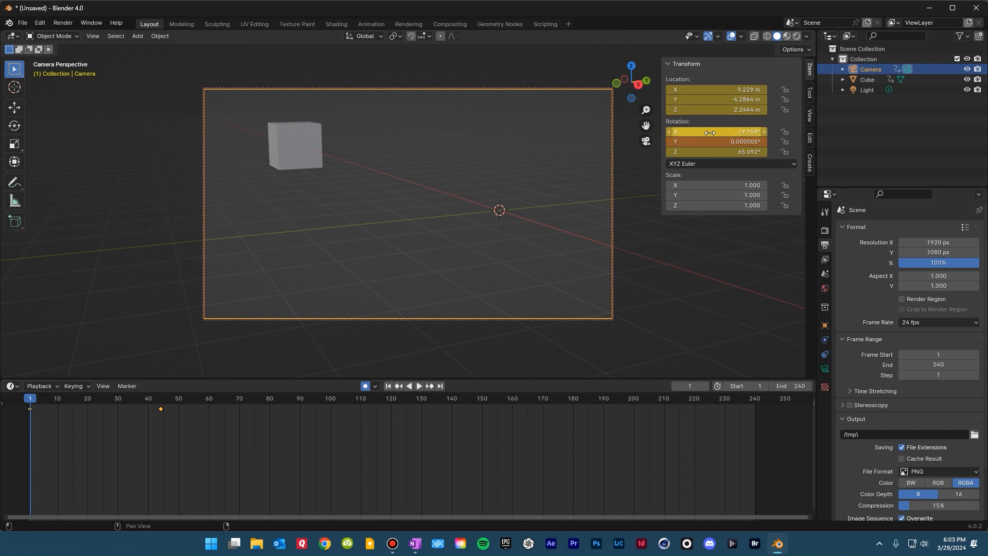
# Step: Keyframe the camera's rotation at frame 1, delete its keyframe at frame 44, and play the animation
pyautogui.press('i')
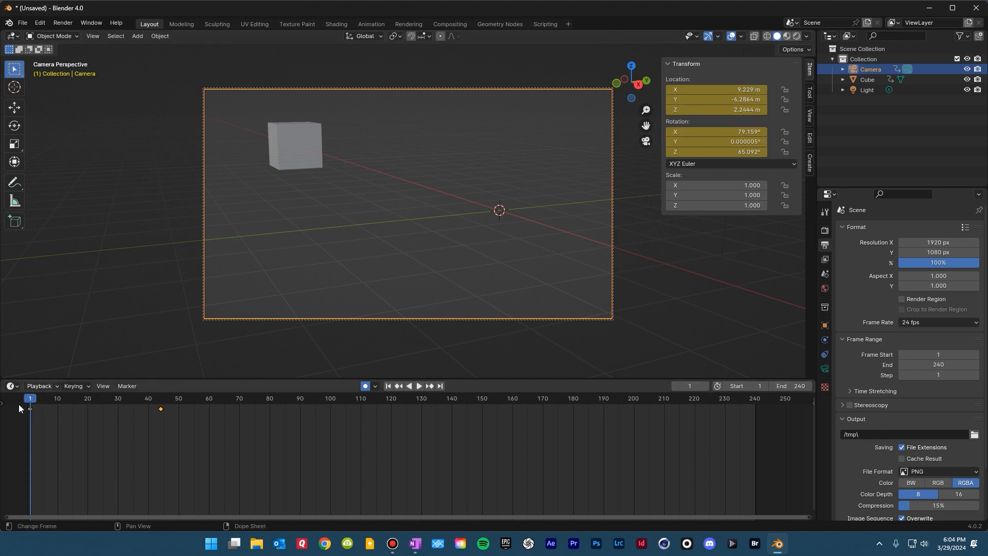
pyautogui.press('Delete')
pyautogui.press('space')
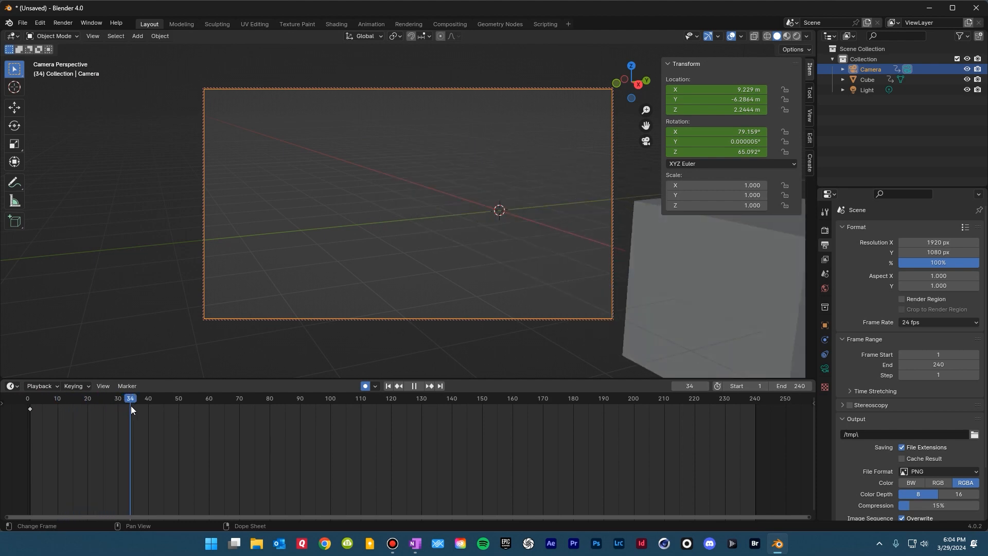
# Step: Reframe the locked camera at frame 30 to about 14.78, -10.76, 2.38 m so the cube is inside the frame
pyautogui.moveTo(130, 406); pyautogui.dragTo(150, 415)
pyautogui.moveTo(126, 410); pyautogui.dragTo(118, 411)
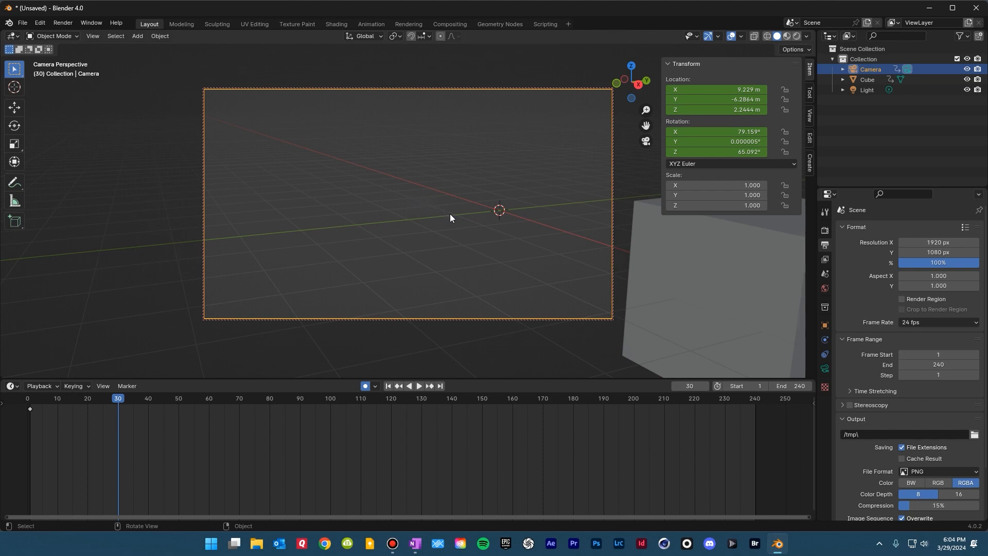
pyautogui.moveTo(538, 258); pyautogui.dragTo(488, 245, button='middle')
pyautogui.scroll(-2, 488, 245)
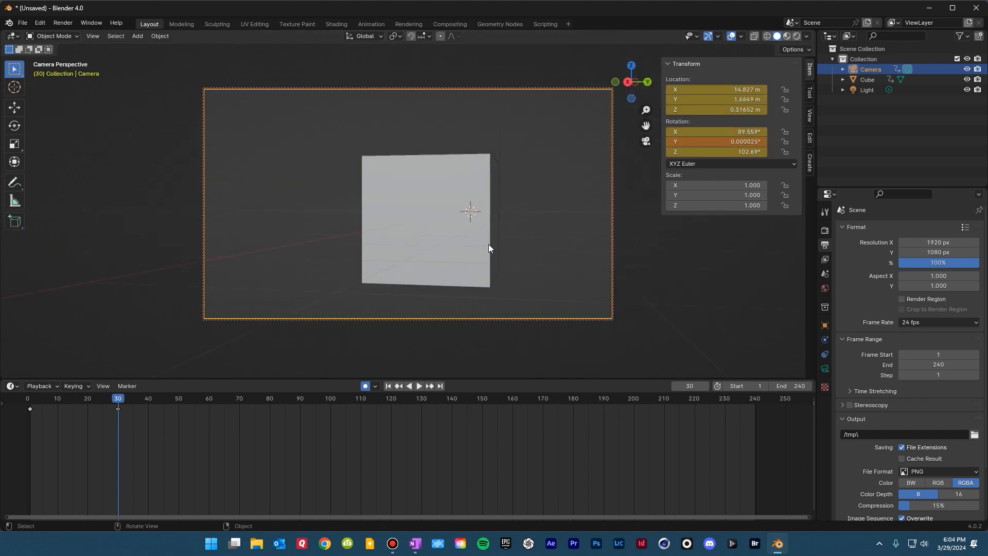
pyautogui.scroll(-2, 489, 244)
pyautogui.moveTo(398, 238)
pyautogui.mouseDown(button='middle')
pyautogui.moveTo(422, 243)
pyautogui.moveTo(433, 230)
pyautogui.moveTo(372, 232)
pyautogui.moveTo(407, 233)
pyautogui.mouseUp(button='middle')
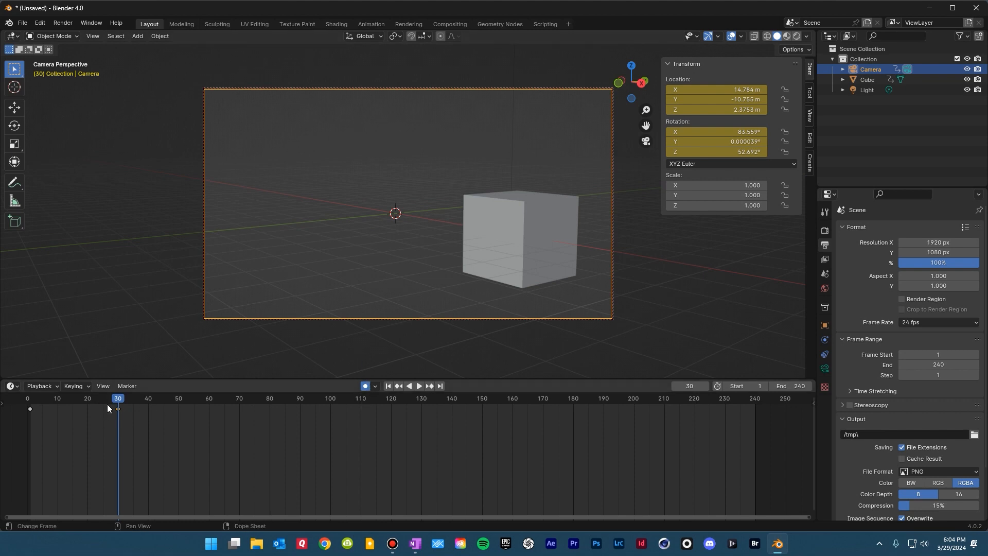
# Step: Play the camera move from frame 1 to check the framing of the cube, stopping around frame 60
pyautogui.hotkey('shift', 'Left')
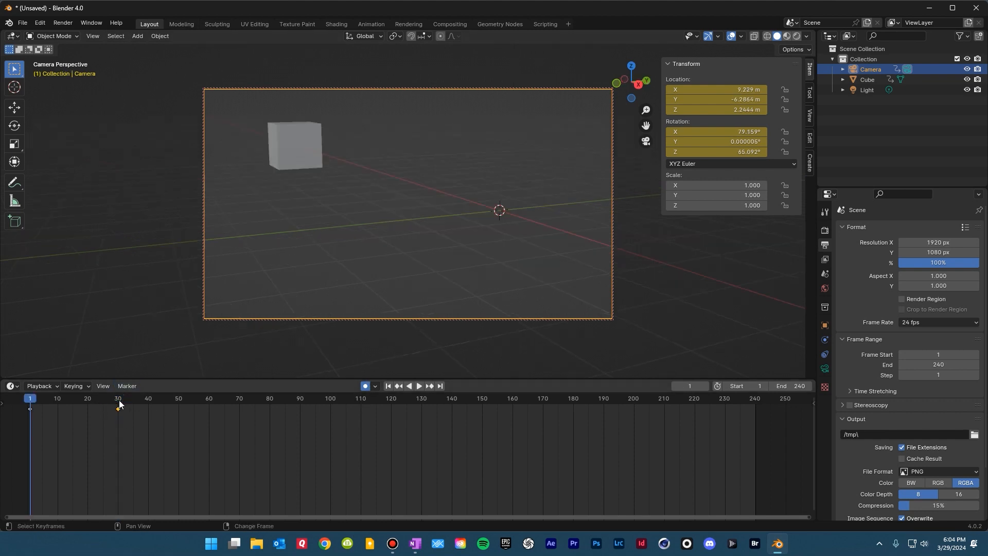
pyautogui.press('space')
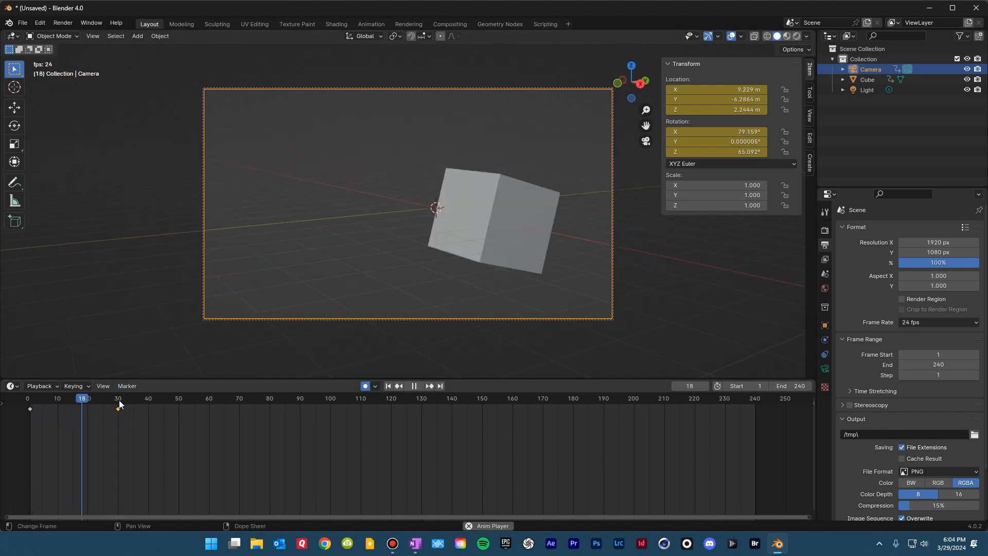
pyautogui.press('space')
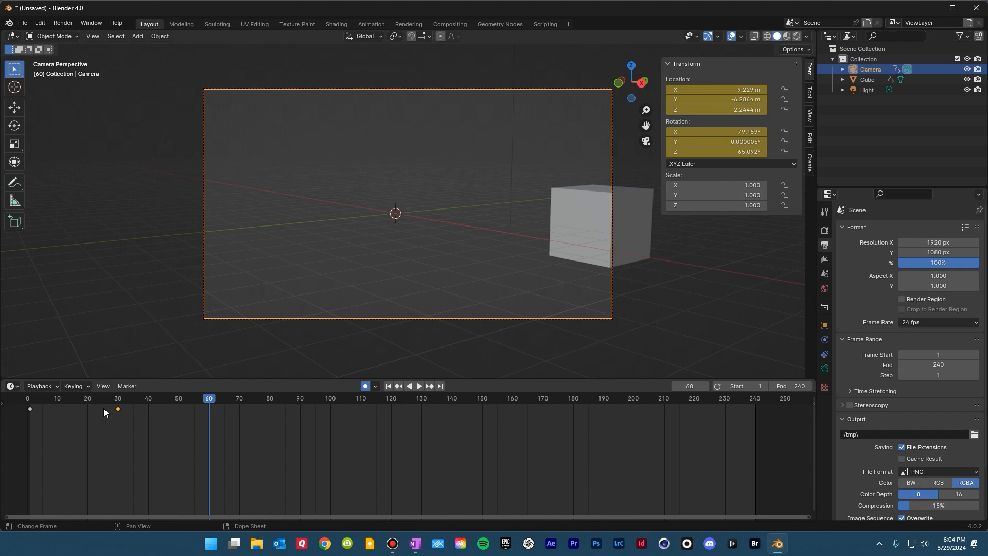
# Step: Center the cube in the camera at frame 30, at about 15.71, -10.01, 2.21 m, and keyframe the camera's rotation
pyautogui.press('Down')
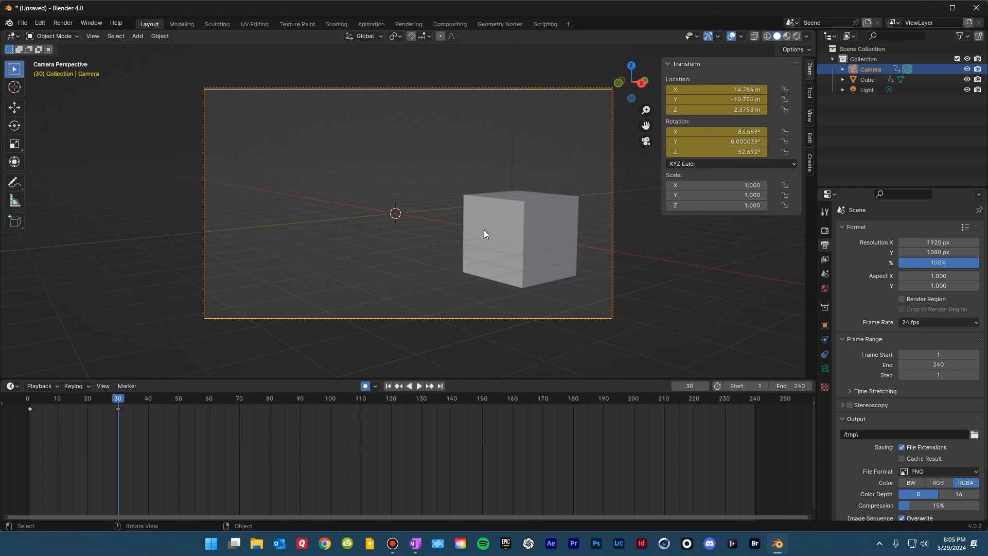
pyautogui.moveTo(394, 214); pyautogui.dragTo(317, 190, button='middle')
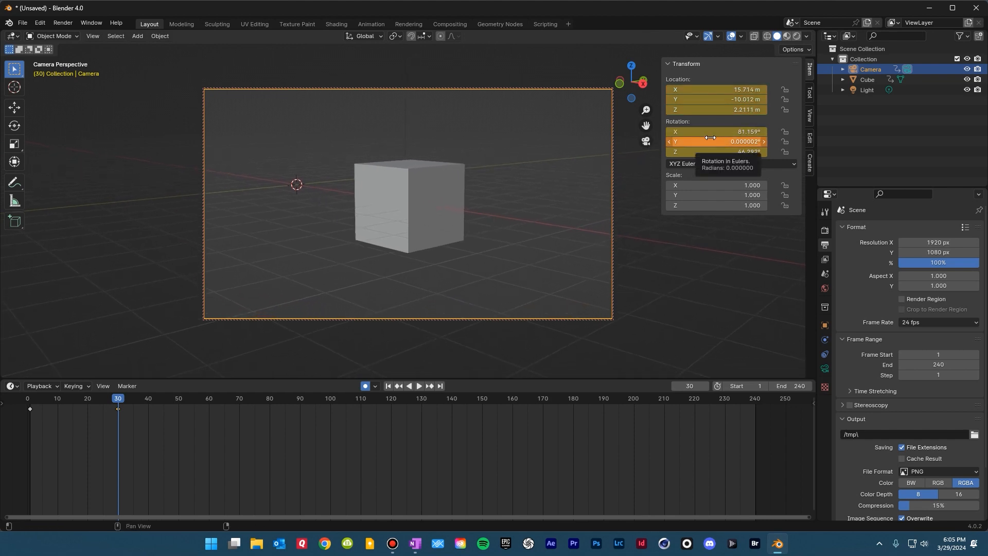
pyautogui.press('i')
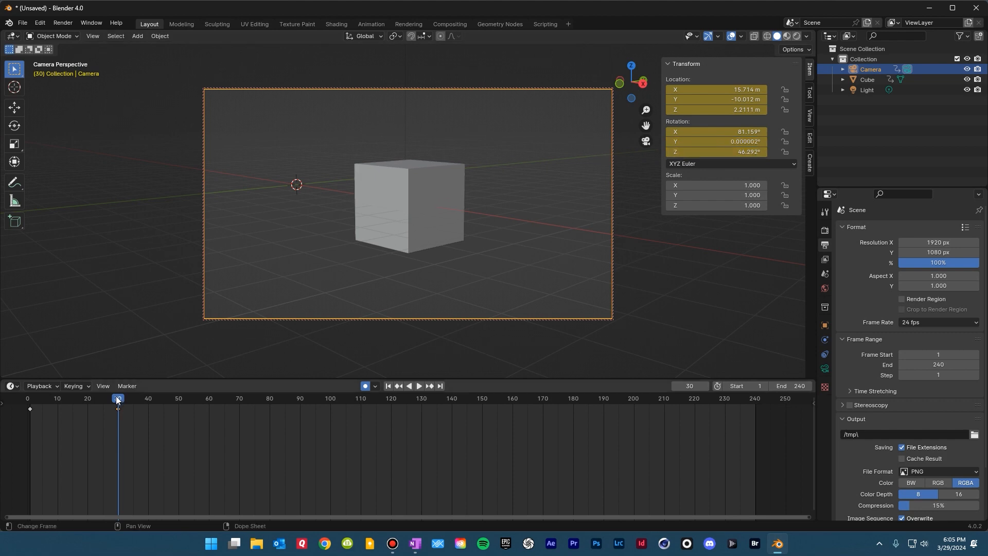
# Step: Play the animation again from frame 1 to about frame 66 to review the recentered camera move
pyautogui.hotkey('shift', 'Left')
pyautogui.press('space')
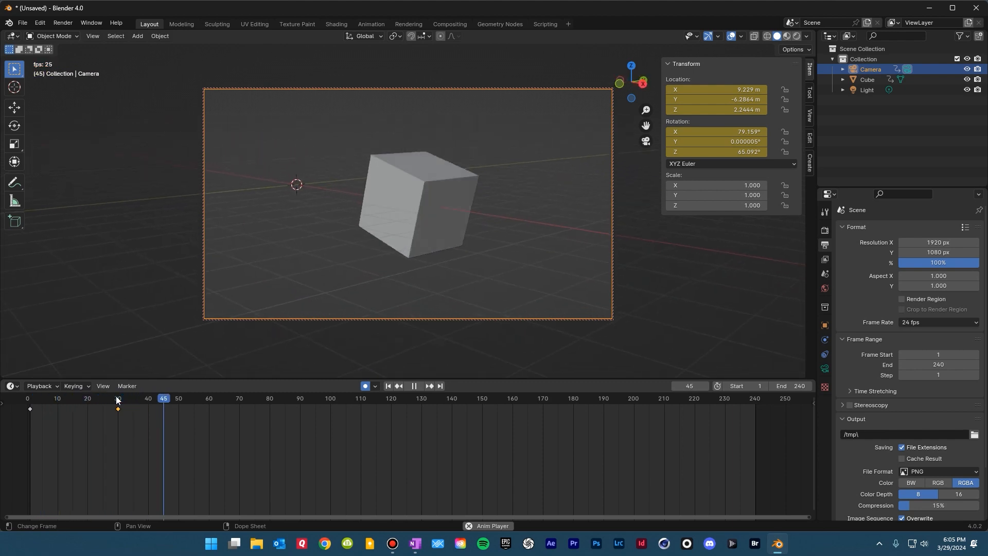
pyautogui.press('space')
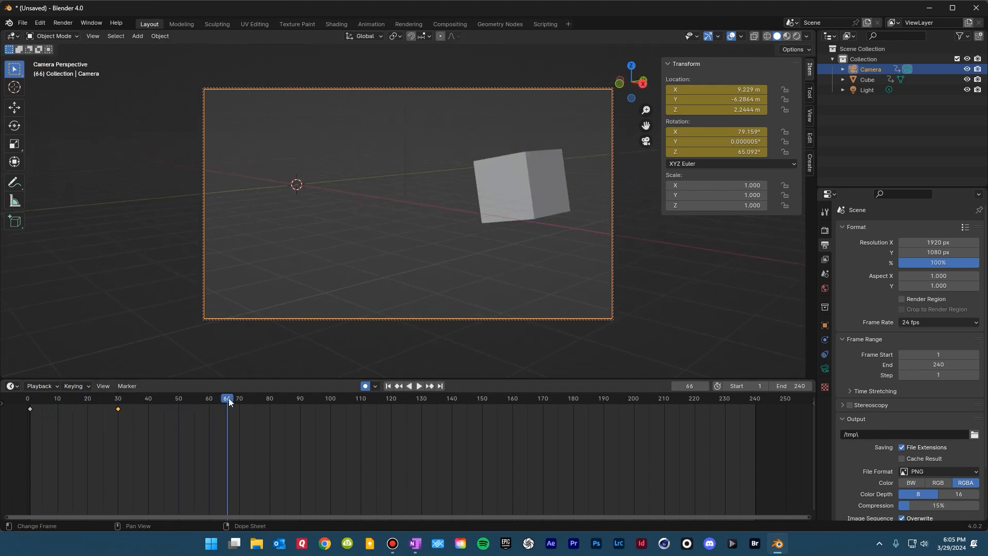
# Step: Pan the locked camera at frame 80 to about 18.99, -6.46, 2.77 m so the cube is centered again
pyautogui.press('space')
pyautogui.moveTo(308, 407); pyautogui.dragTo(272, 410)
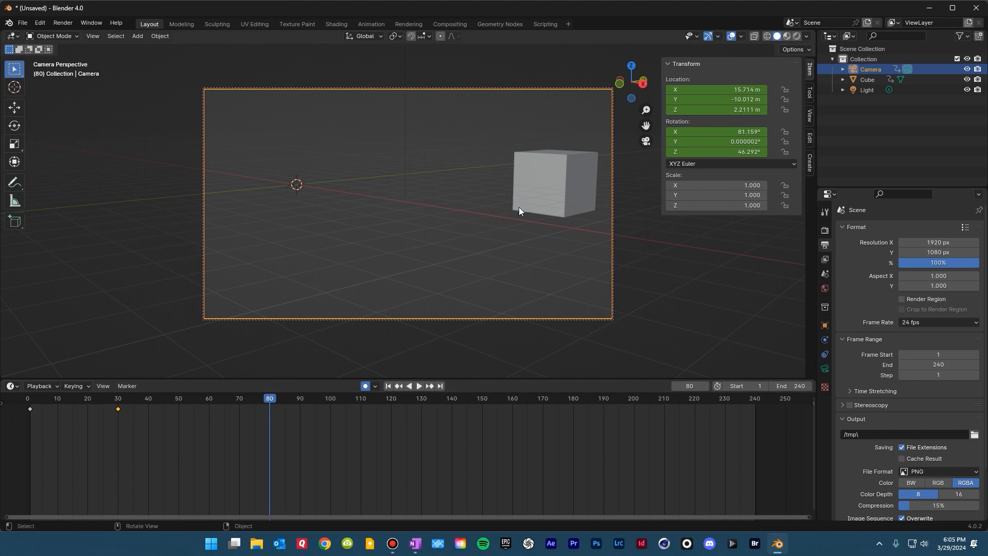
pyautogui.keyDown('shift'); pyautogui.moveTo(560, 203); pyautogui.dragTo(413, 220, button='middle'); pyautogui.keyUp('shift')
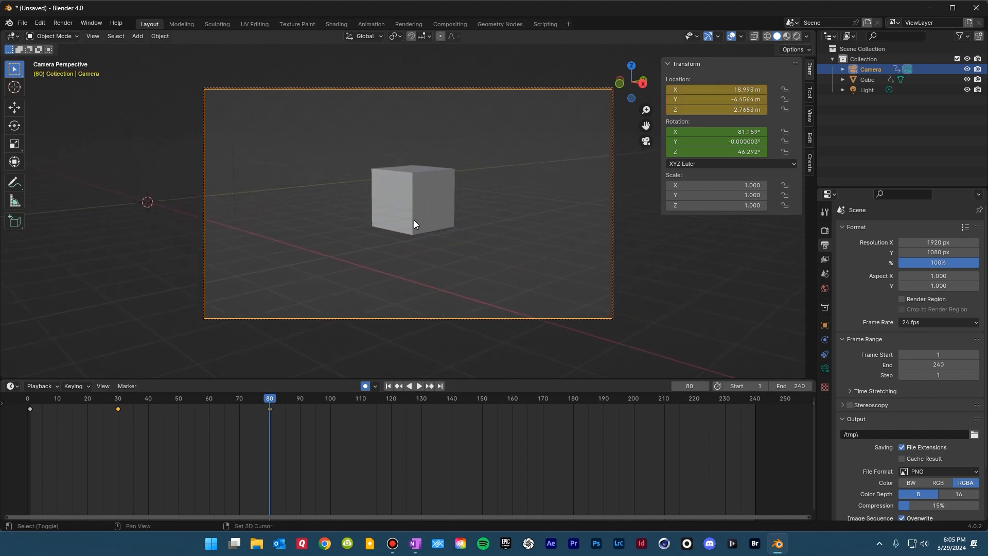
# Step: Play the animation from the start past frame 80 to check how the camera follows the cube
pyautogui.click(26, 397)
pyautogui.press('space')
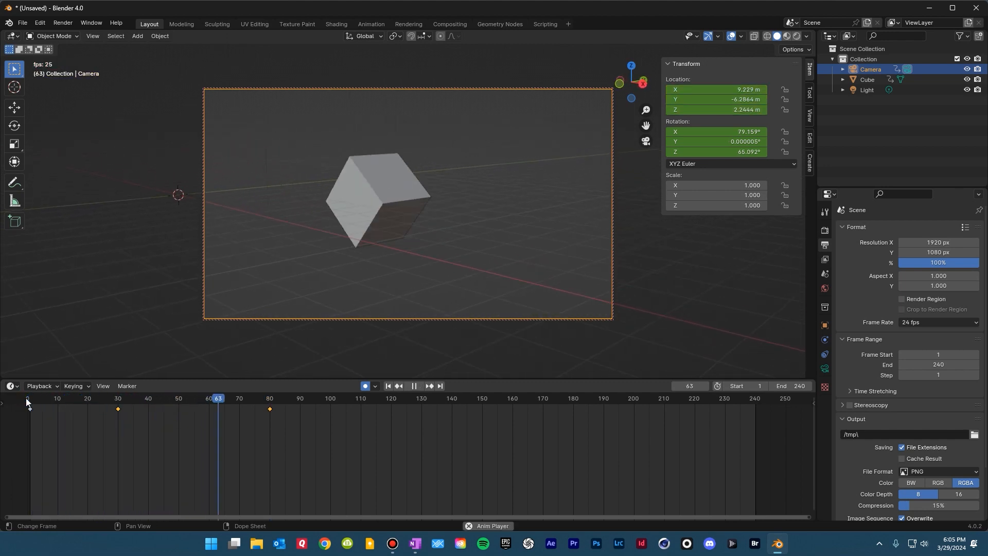
pyautogui.press('space')
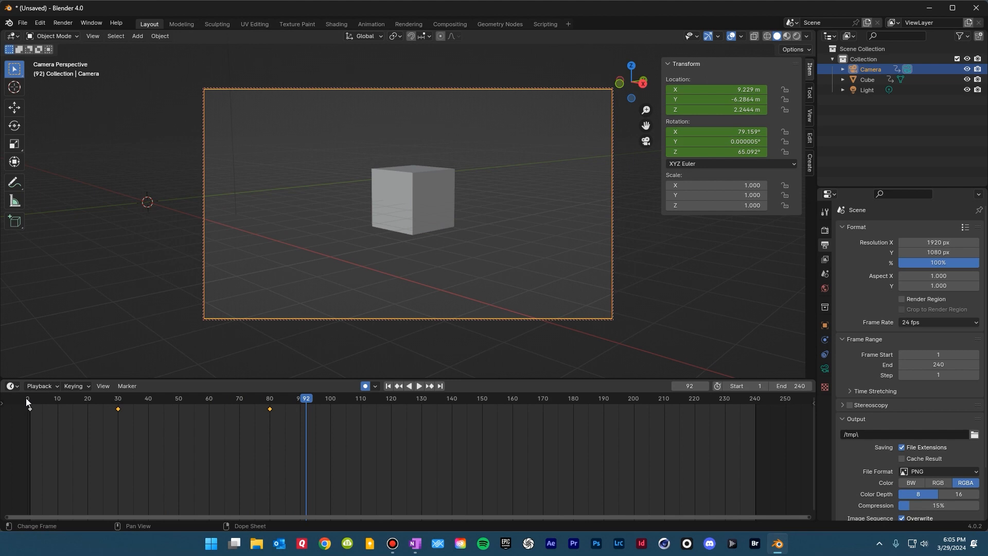
# Step: Duplicate the camera's frame 80 keyframe to frame 105 to hold the camera still between them
pyautogui.moveTo(268, 400); pyautogui.dragTo(350, 402)
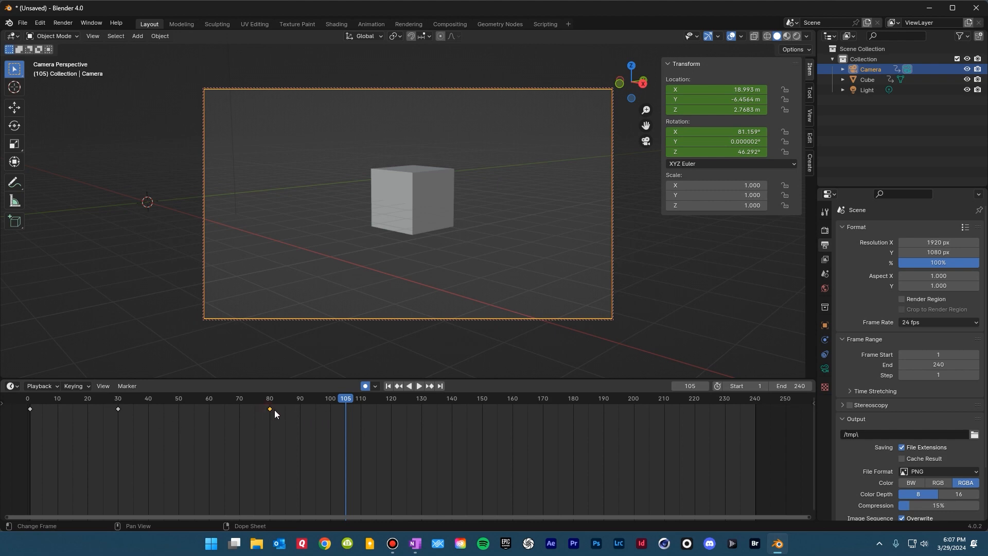
pyautogui.hotkey('shift', 'd')
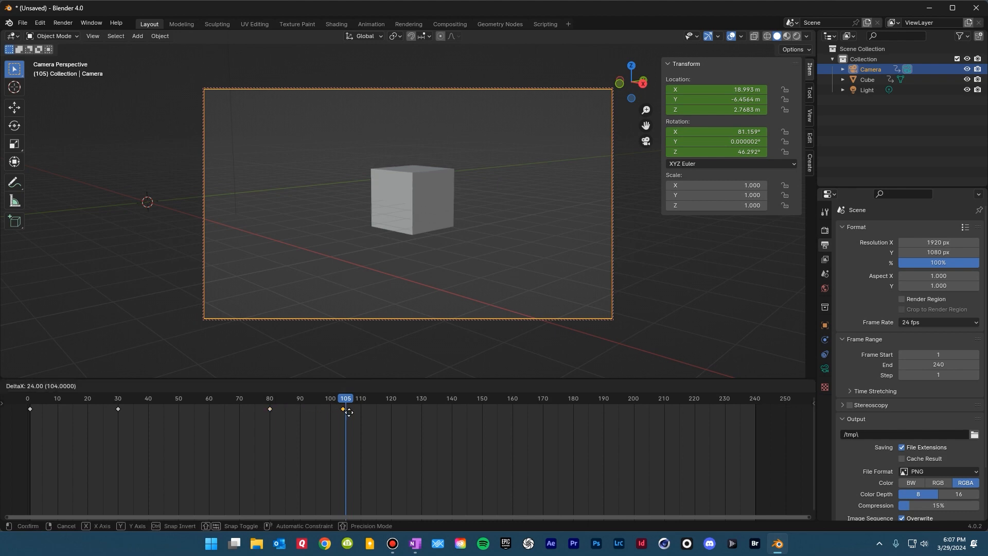
pyautogui.click(350, 416)
# Step: Reframe the camera closer to the cube at frame 150, at about -0.41, -2.49, 1.84 m, and keyframe its rotation
pyautogui.moveTo(345, 404); pyautogui.dragTo(483, 421)
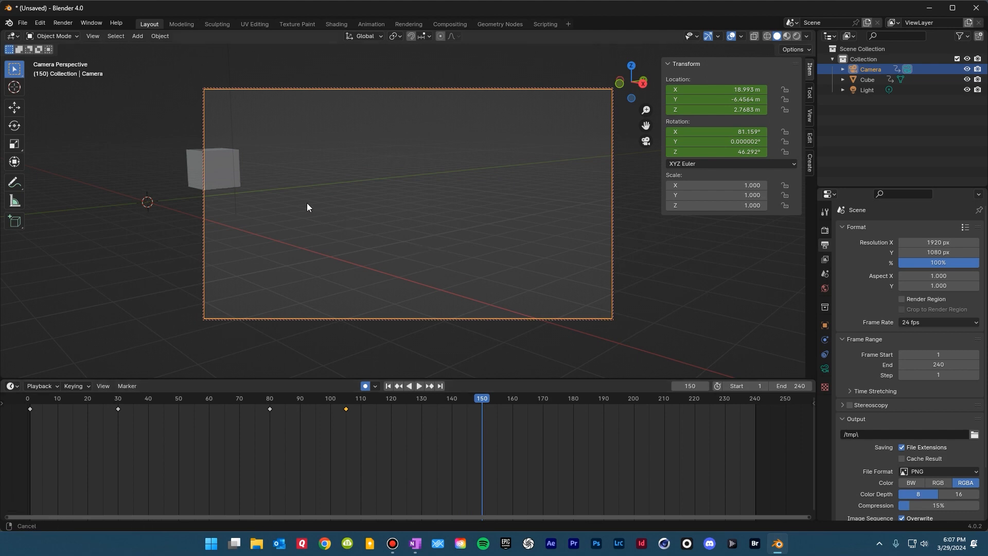
pyautogui.press('g')
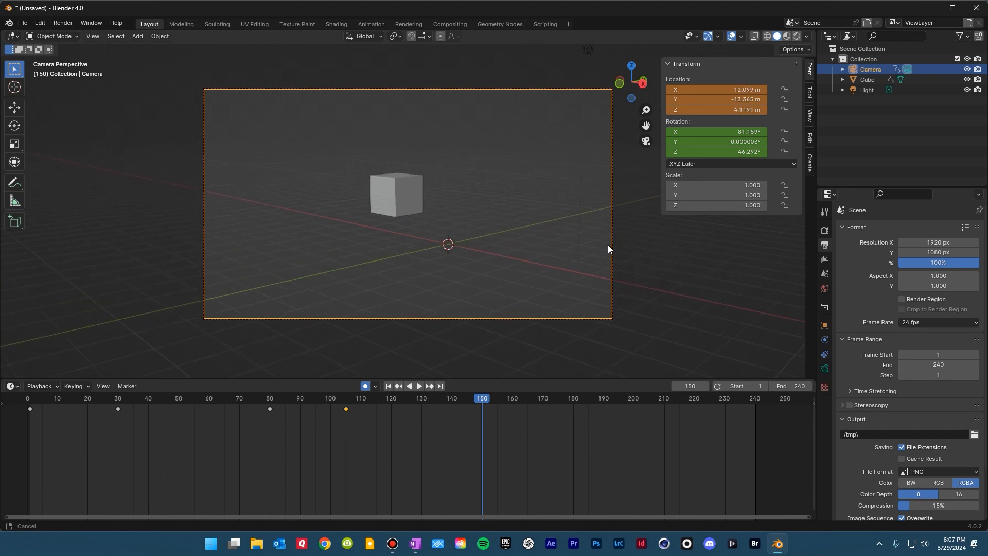
pyautogui.keyDown('shift'); pyautogui.moveTo(617, 261); pyautogui.dragTo(595, 237, button='middle'); pyautogui.keyUp('shift')
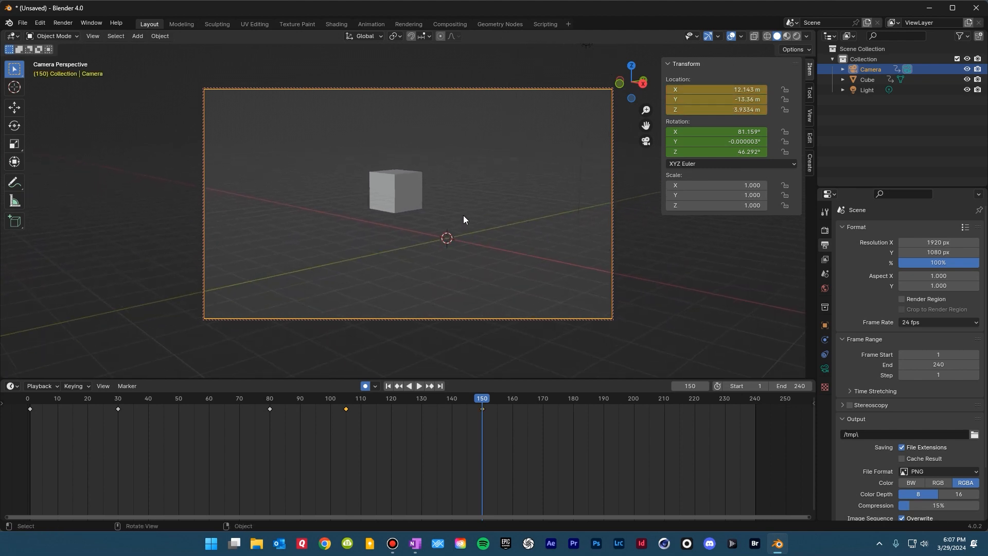
pyautogui.scroll(5, 443, 216)
pyautogui.scroll(4, 442, 210)
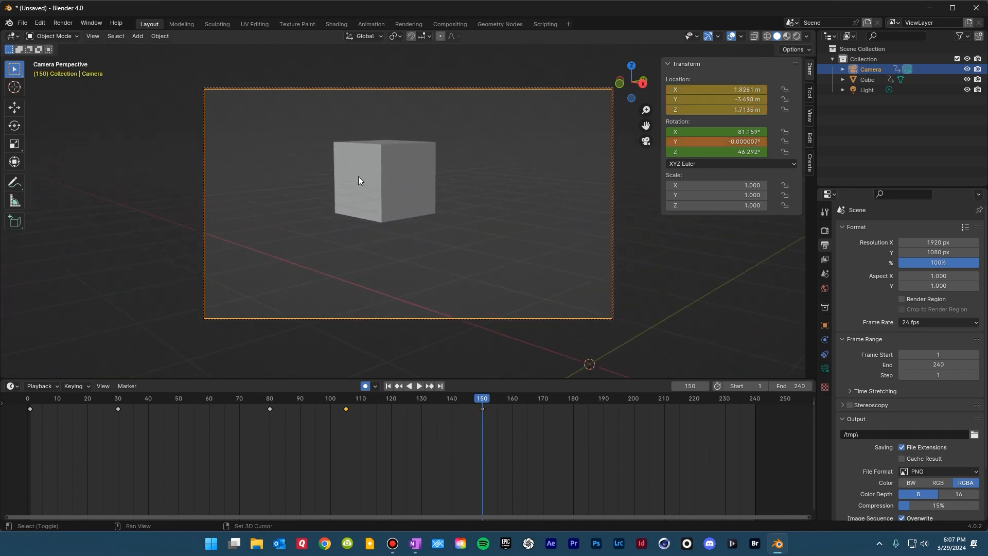
pyautogui.keyDown('shift'); pyautogui.moveTo(364, 178); pyautogui.dragTo(466, 238, button='middle'); pyautogui.keyUp('shift')
pyautogui.scroll(3, 467, 237)
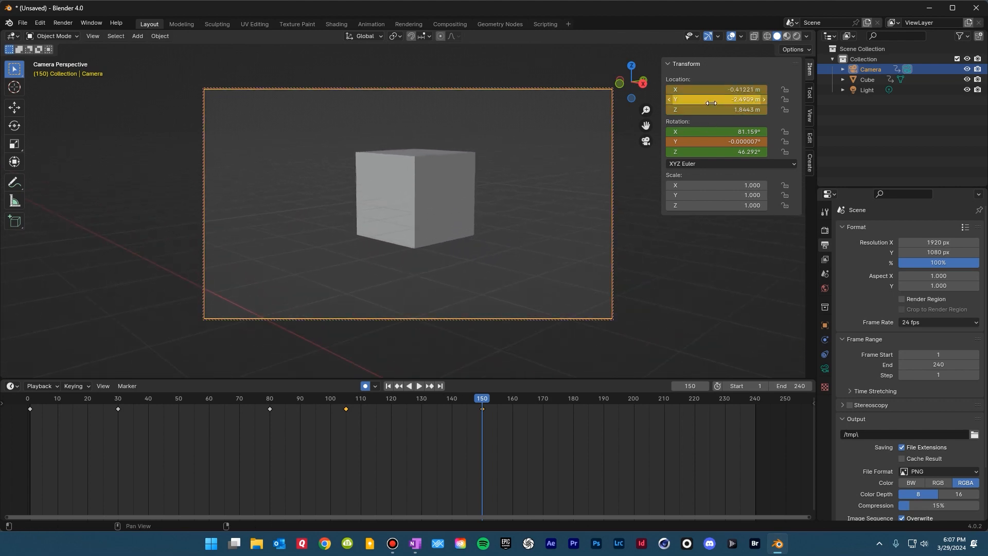
pyautogui.press('i')
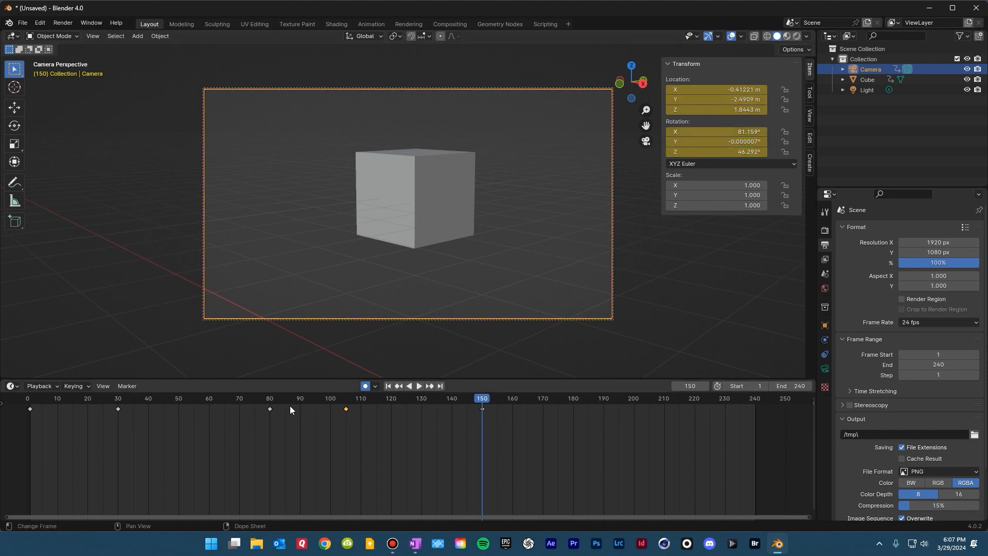
# Step: Play the animation from just before frame 80 to about frame 171 to review the new camera move
pyautogui.click(261, 395)
pyautogui.press('space')
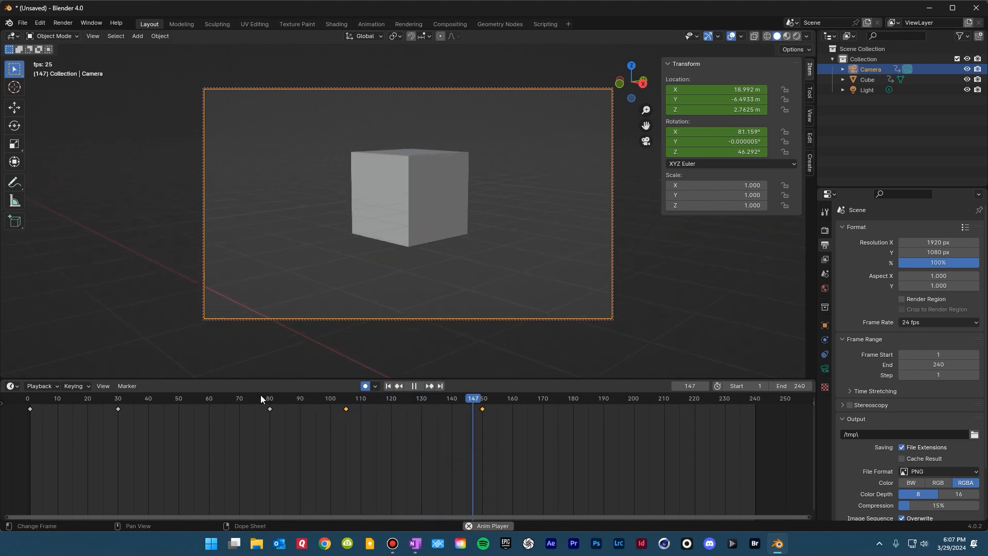
pyautogui.press('space')
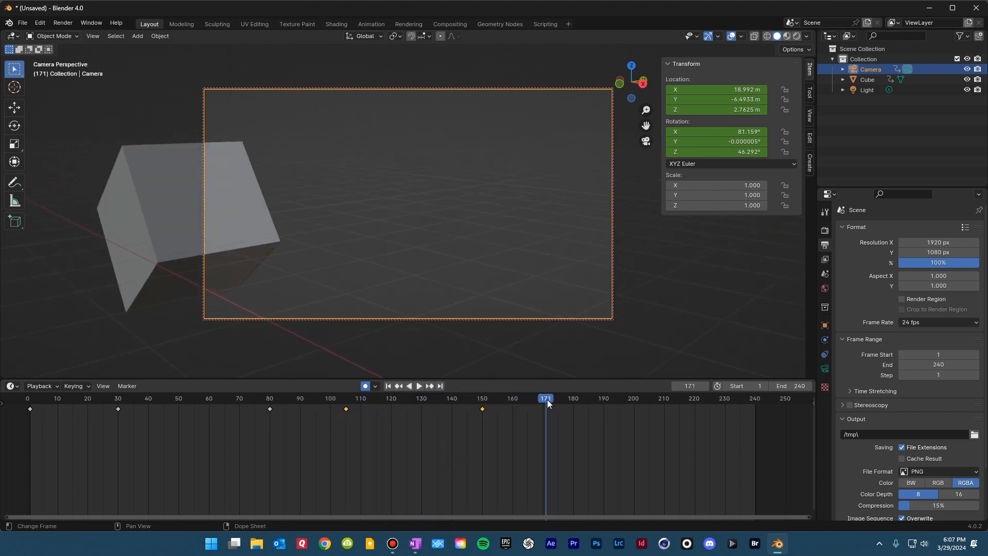
# Step: Keyframe the camera's current location and rotation at frame 160 to hold the frame 150 view
pyautogui.moveTo(547, 399); pyautogui.dragTo(513, 411)
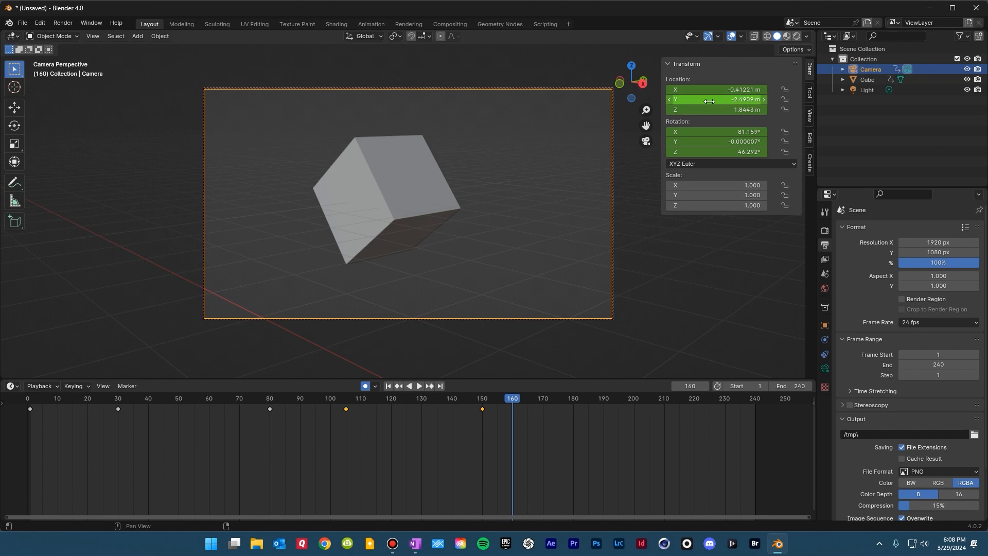
pyautogui.press('i')
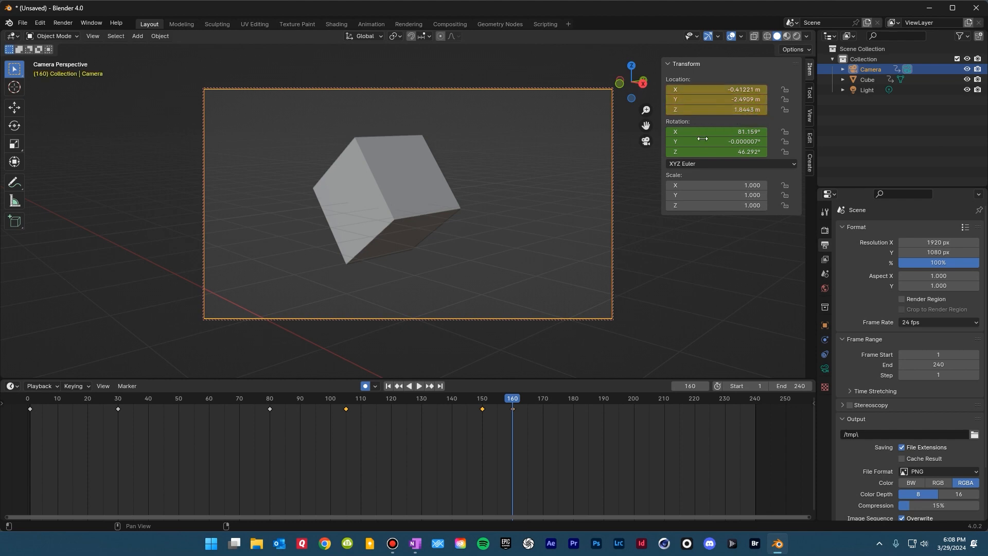
pyautogui.press('i')
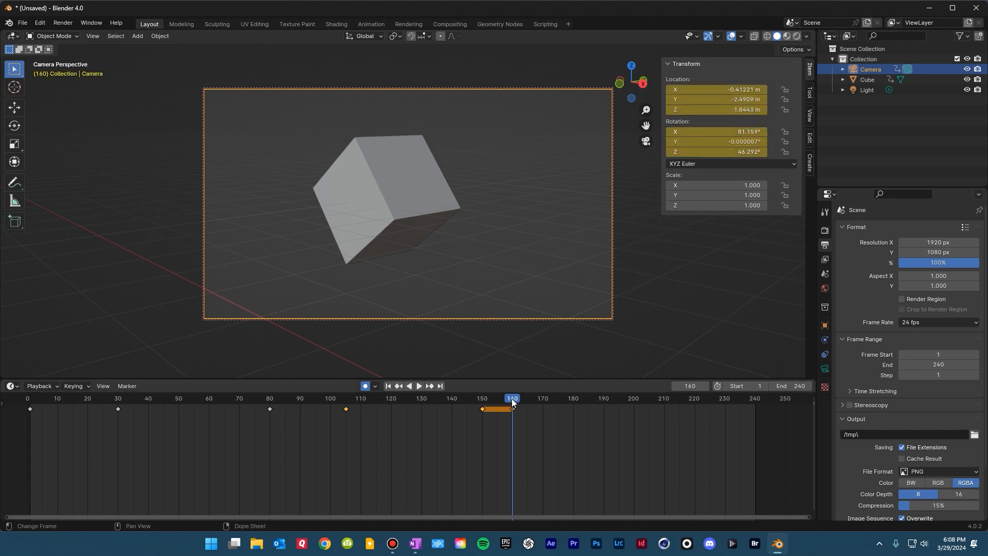
# Step: Reframe the camera at frame 187 to about -2.62, -9.47, 1.57 m to bring the cube back to the center
pyautogui.press('space')
pyautogui.moveTo(604, 403)
pyautogui.mouseDown()
pyautogui.moveTo(615, 405)
pyautogui.moveTo(585, 403)
pyautogui.moveTo(593, 403)
pyautogui.mouseUp()
pyautogui.press('space')
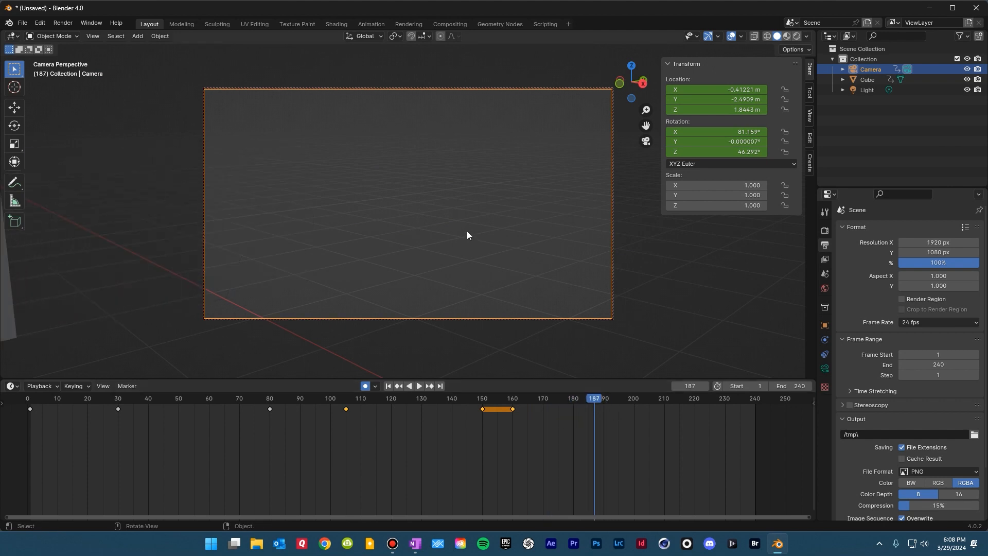
pyautogui.scroll(-4, 407, 224)
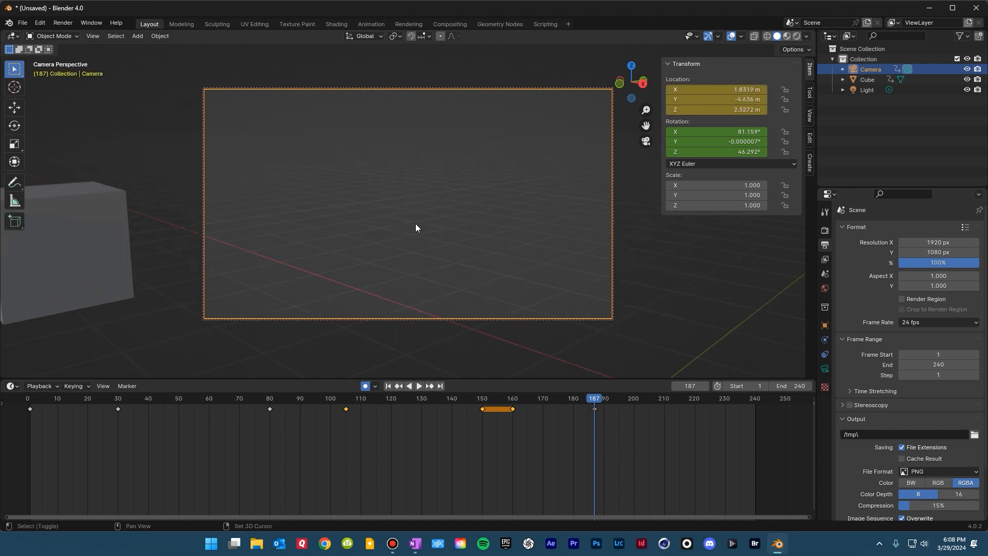
pyautogui.keyDown('shift'); pyautogui.moveTo(415, 224); pyautogui.dragTo(311, 141, button='middle'); pyautogui.keyUp('shift')
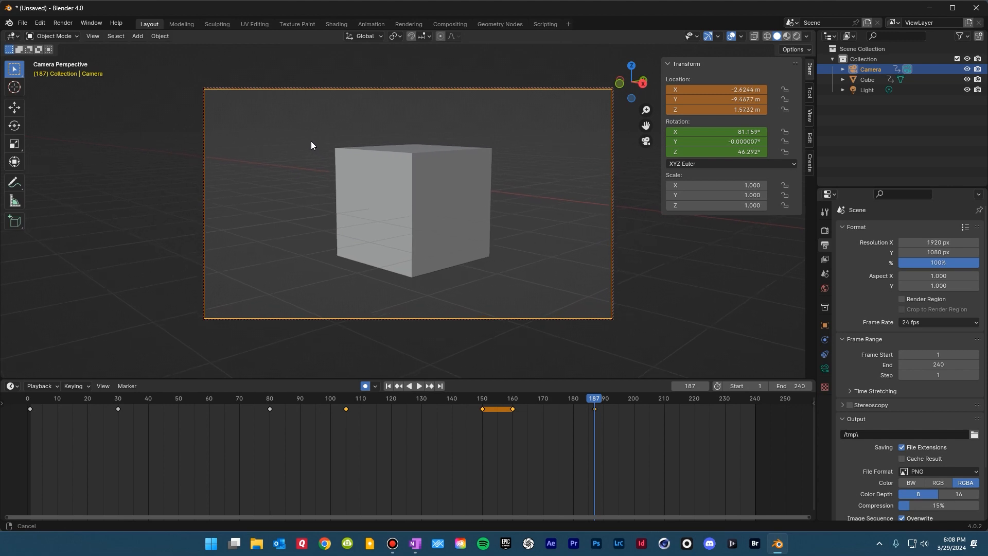
# Step: Play the animation from frame 145 to about frame 209 to review the camera move around the frame 187 view
pyautogui.click(466, 400)
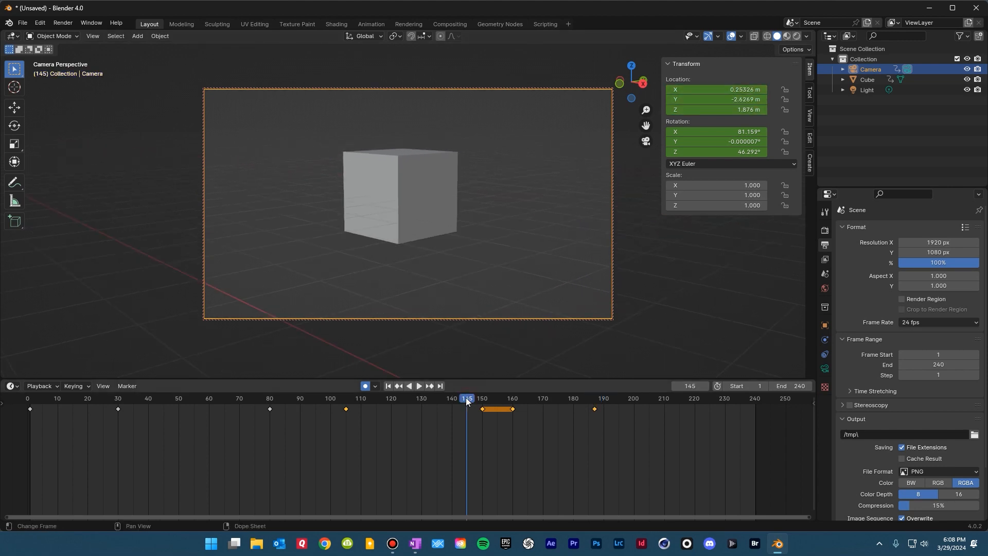
pyautogui.press('space')
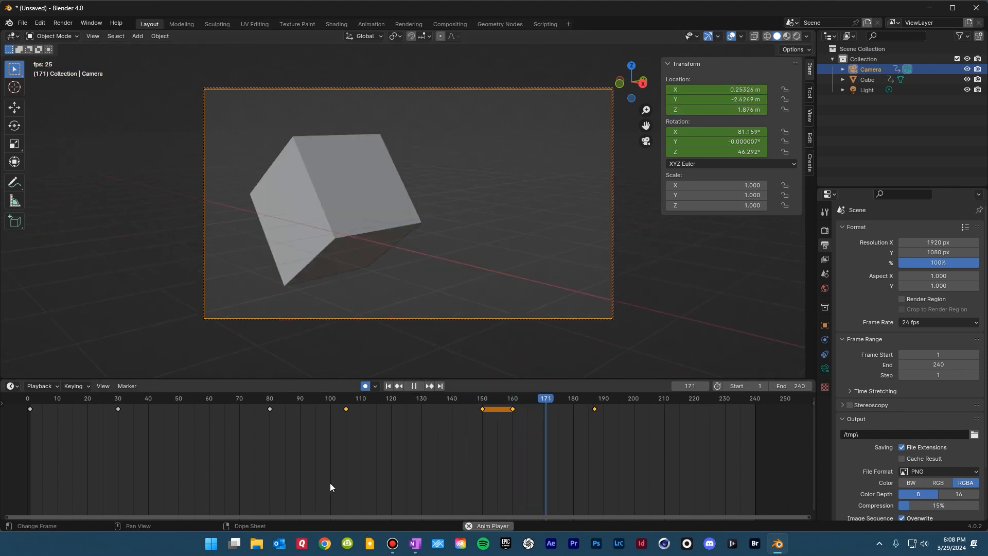
pyautogui.press('space')
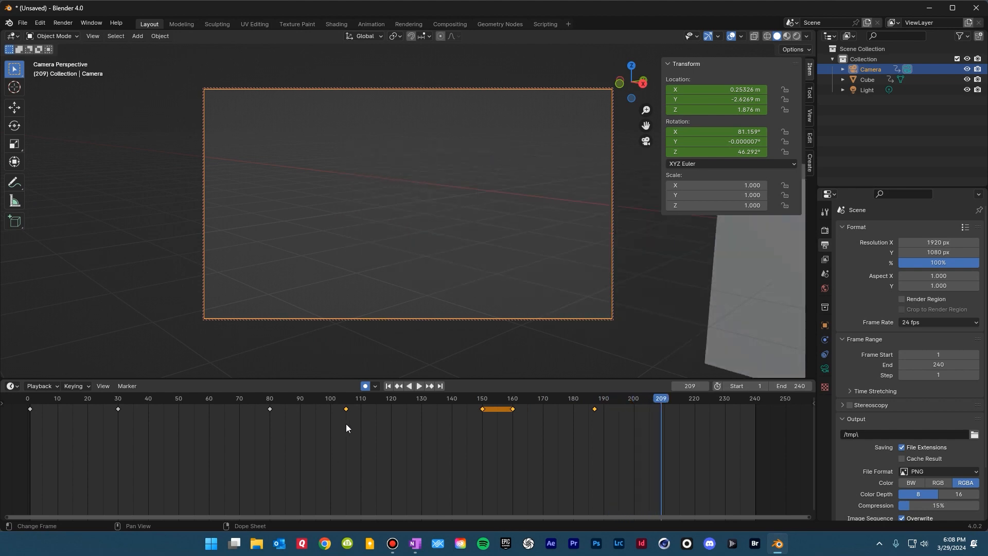
# Step: Duplicate the camera's frame 187 keyframe to frame 195 to hold that view
pyautogui.moveTo(665, 402); pyautogui.dragTo(617, 404)
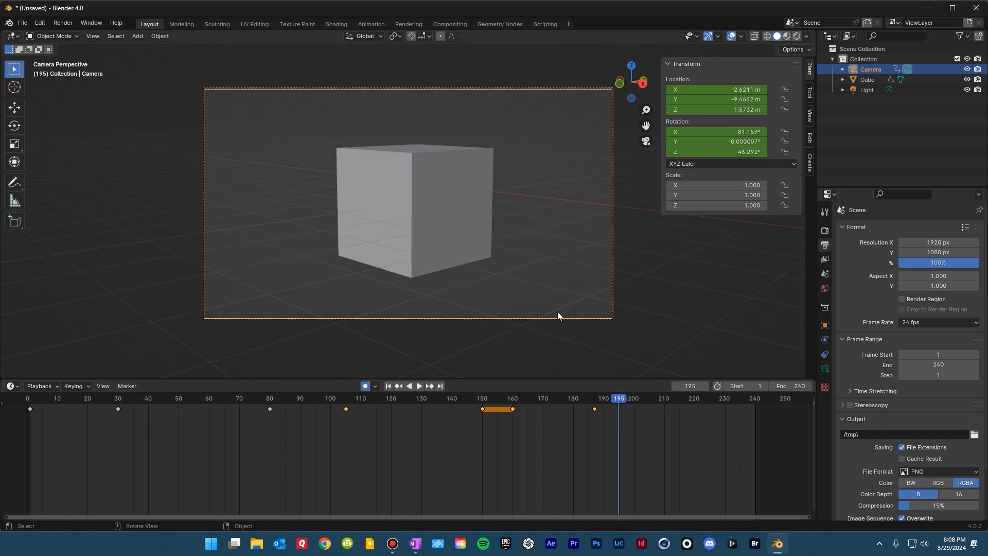
pyautogui.click(599, 425)
pyautogui.moveTo(593, 409); pyautogui.dragTo(619, 410)
# Step: Reframe the camera at frame 230 to about 7.68, -7.11, 0.86 m so the cube fills the center of the view
pyautogui.press('space')
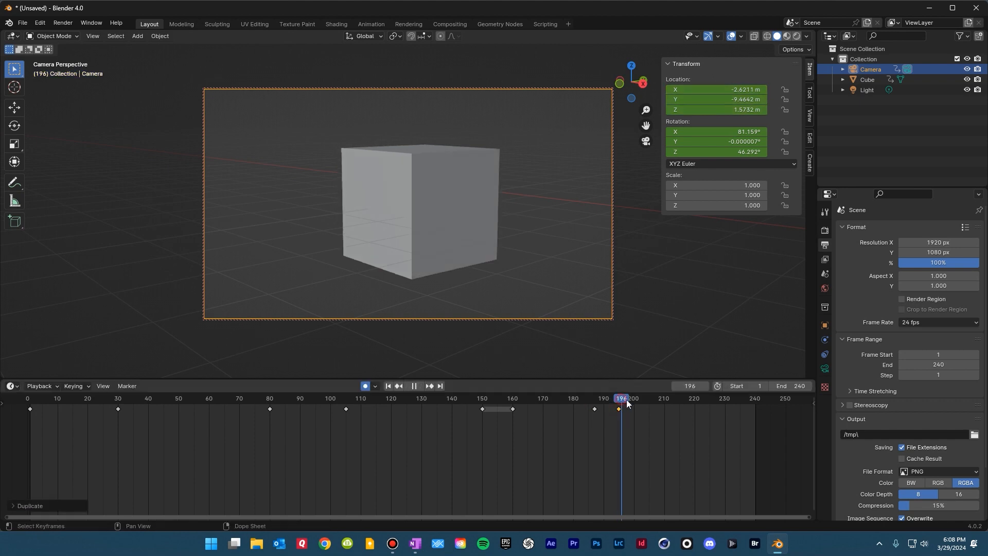
pyautogui.moveTo(711, 403)
pyautogui.mouseDown()
pyautogui.moveTo(740, 402)
pyautogui.moveTo(725, 403)
pyautogui.mouseUp()
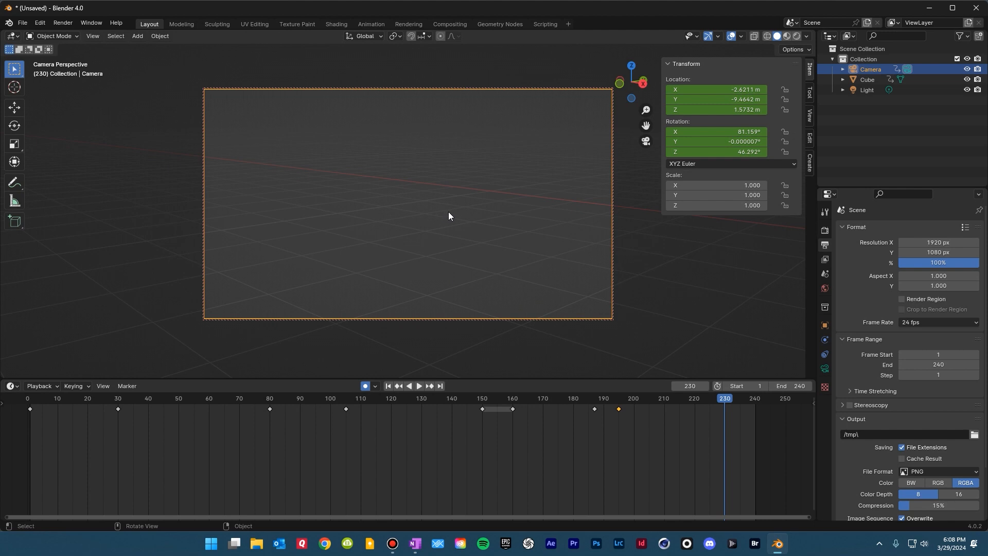
pyautogui.scroll(-3, 448, 212)
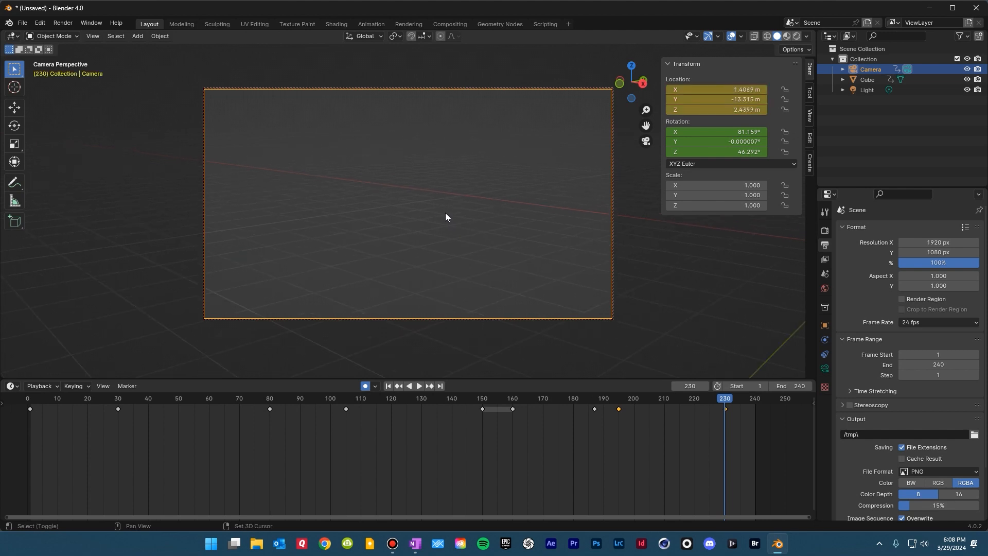
pyautogui.keyDown('shift'); pyautogui.moveTo(446, 212); pyautogui.dragTo(49, 174, button='middle'); pyautogui.keyUp('shift')
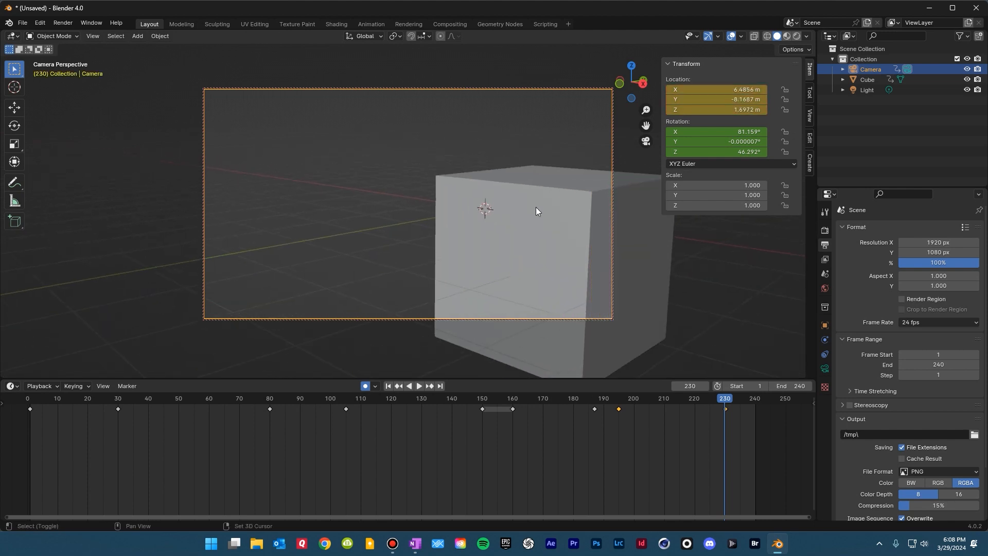
pyautogui.keyDown('shift'); pyautogui.moveTo(536, 206); pyautogui.dragTo(453, 163, button='middle'); pyautogui.keyUp('shift')
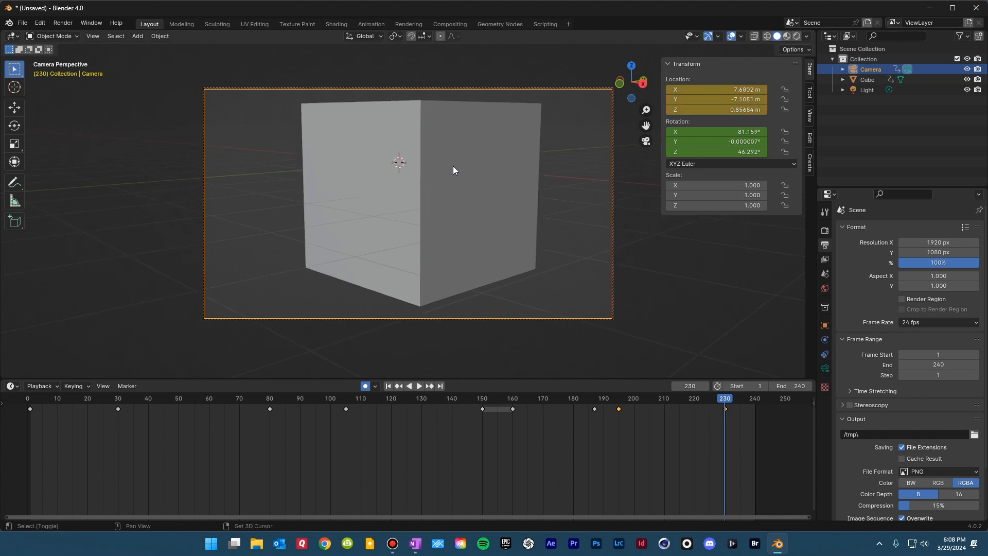
# Step: Move the camera's frame 230 keyframe earlier to frame 223
pyautogui.moveTo(708, 404)
pyautogui.mouseDown()
pyautogui.moveTo(699, 403)
pyautogui.moveTo(729, 401)
pyautogui.moveTo(670, 403)
pyautogui.moveTo(718, 410)
pyautogui.mouseUp()
pyautogui.rightClick(714, 404)
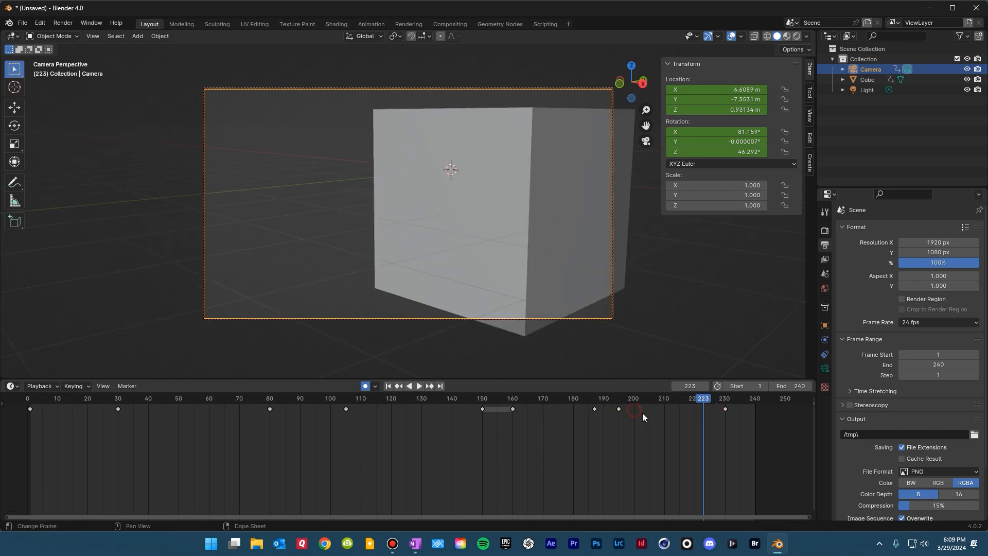
pyautogui.moveTo(725, 409); pyautogui.dragTo(703, 414)
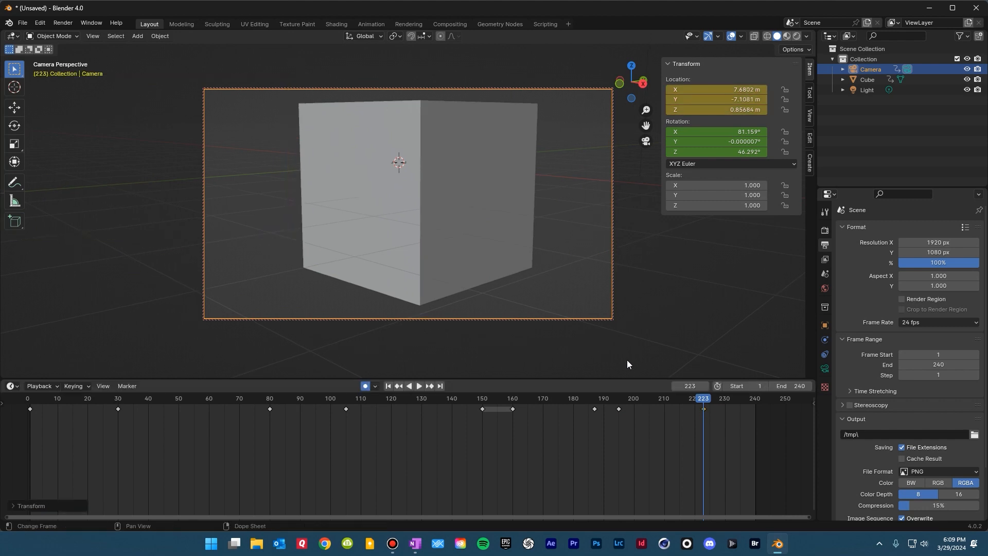
# Step: Play the animation from frame 175 through the loop, and replay it from the start to about frame 51 to review the camera work
pyautogui.click(559, 397)
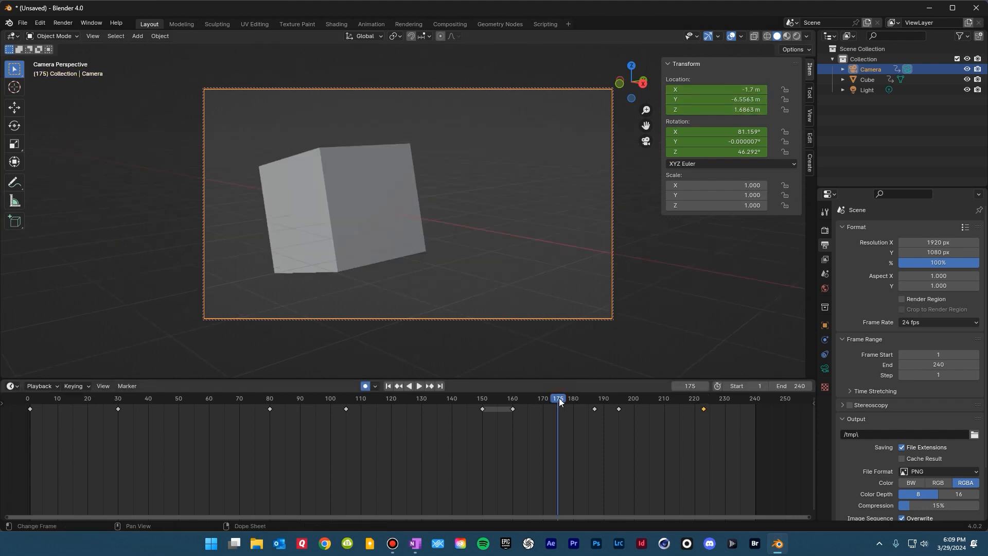
pyautogui.press('space')
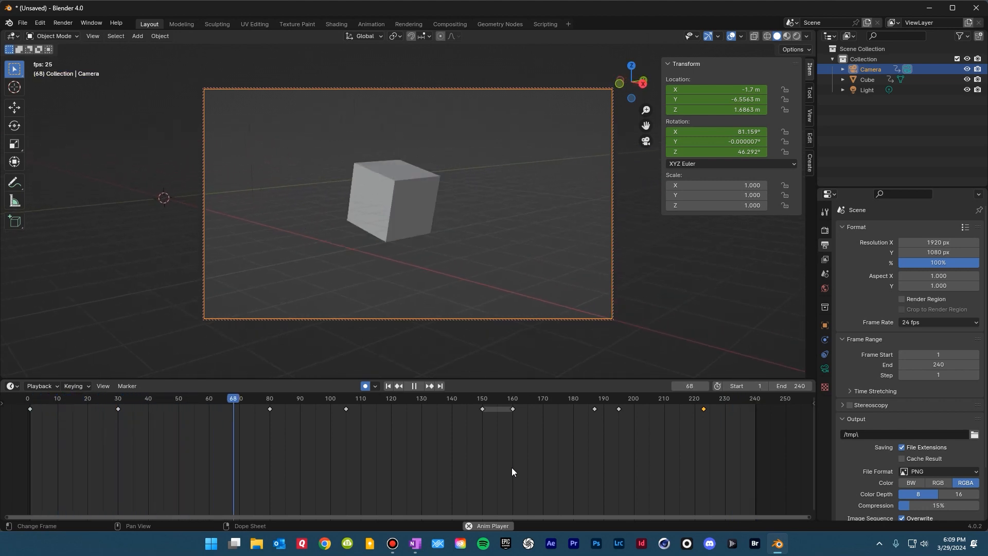
pyautogui.click(31, 400)
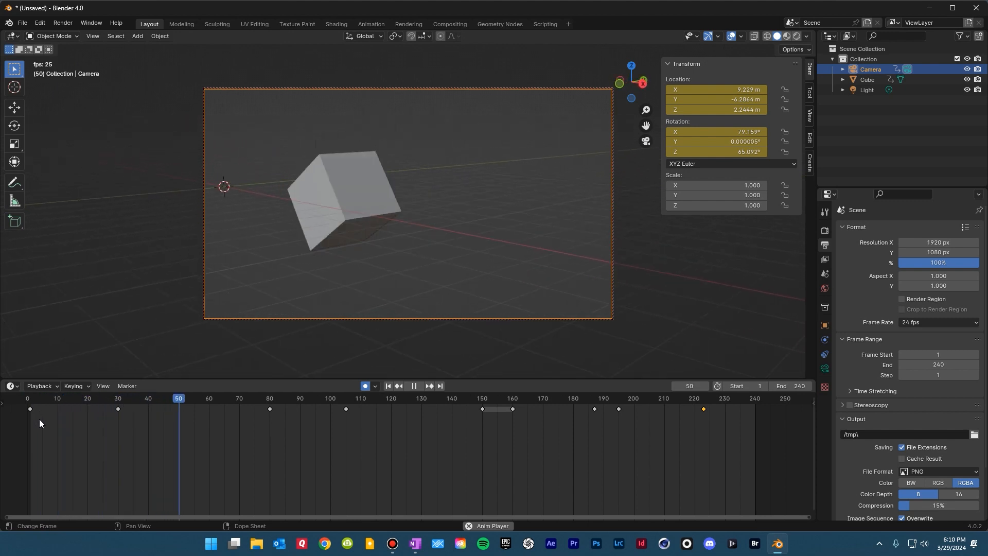
pyautogui.press('space')
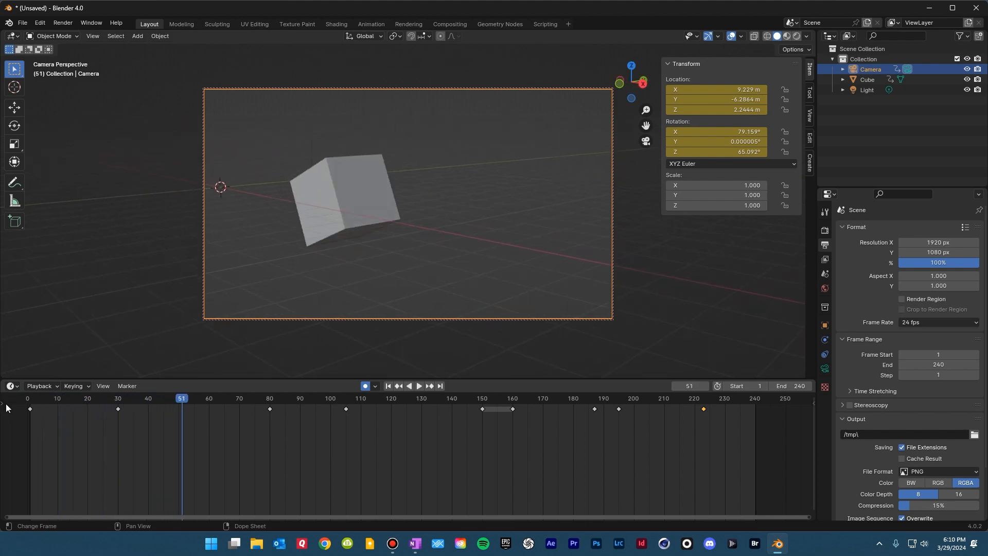
# Step: Expand the camera's individual rotation and location channels in the timeline and select the X Euler Rotation keyframe at frame 30
pyautogui.click(2, 403)
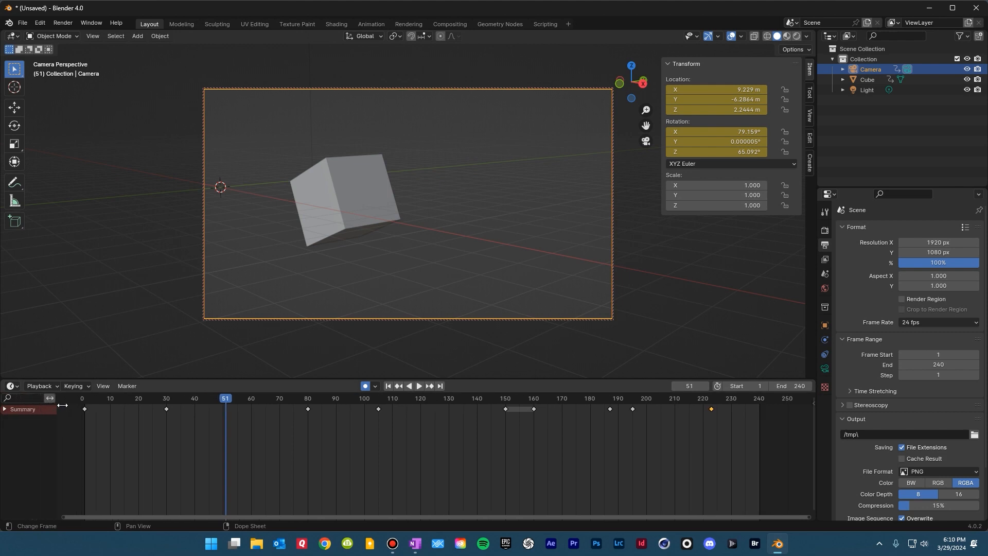
pyautogui.click(5, 410)
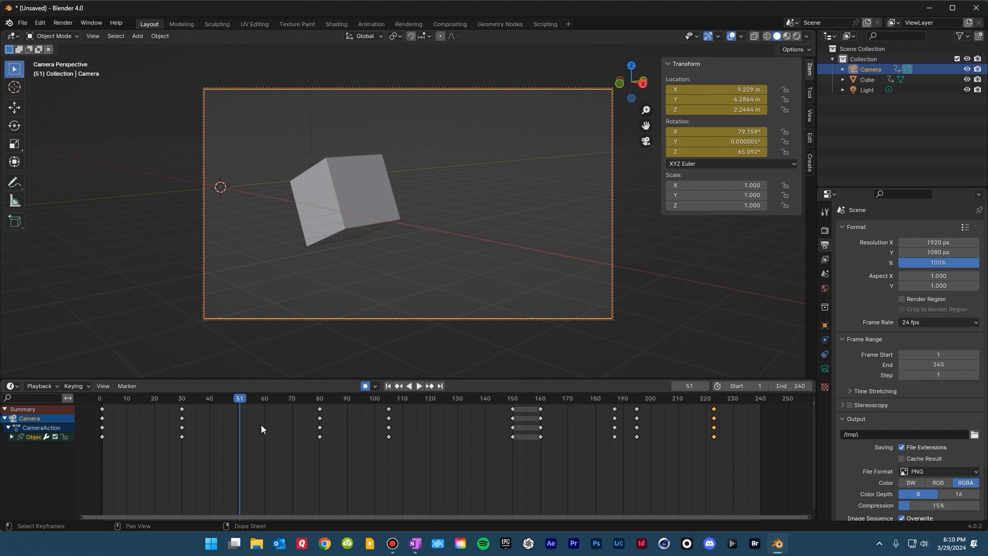
pyautogui.click(11, 436)
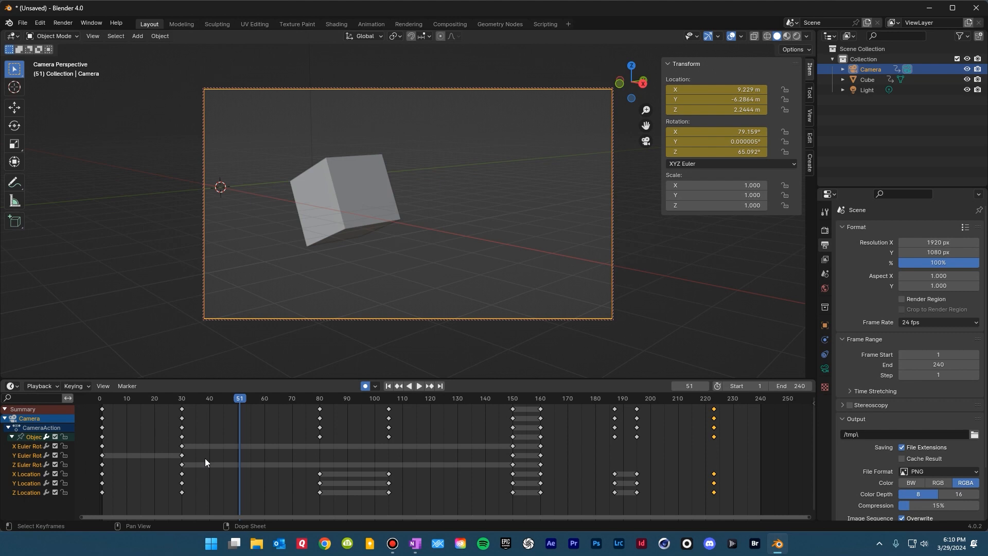
pyautogui.moveTo(181, 447); pyautogui.dragTo(182, 448)
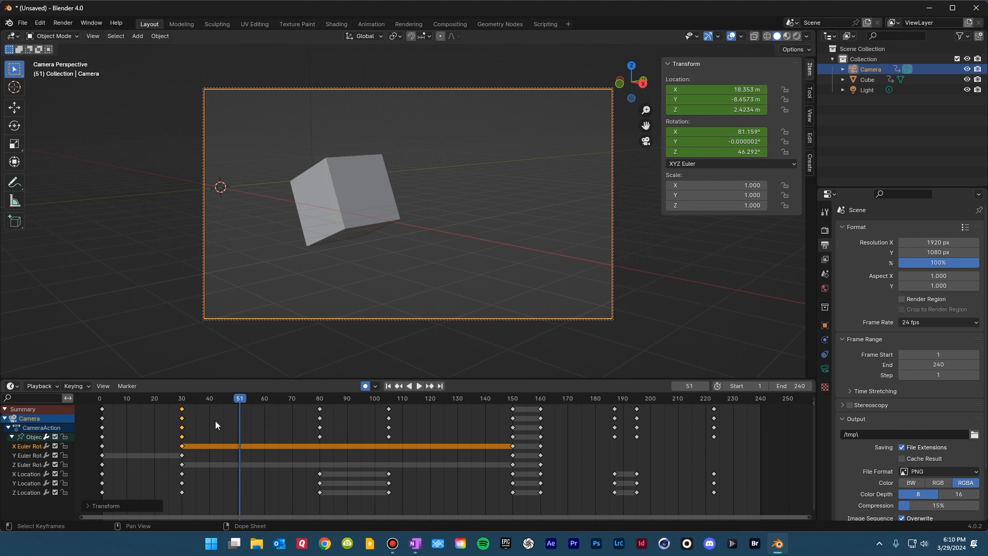